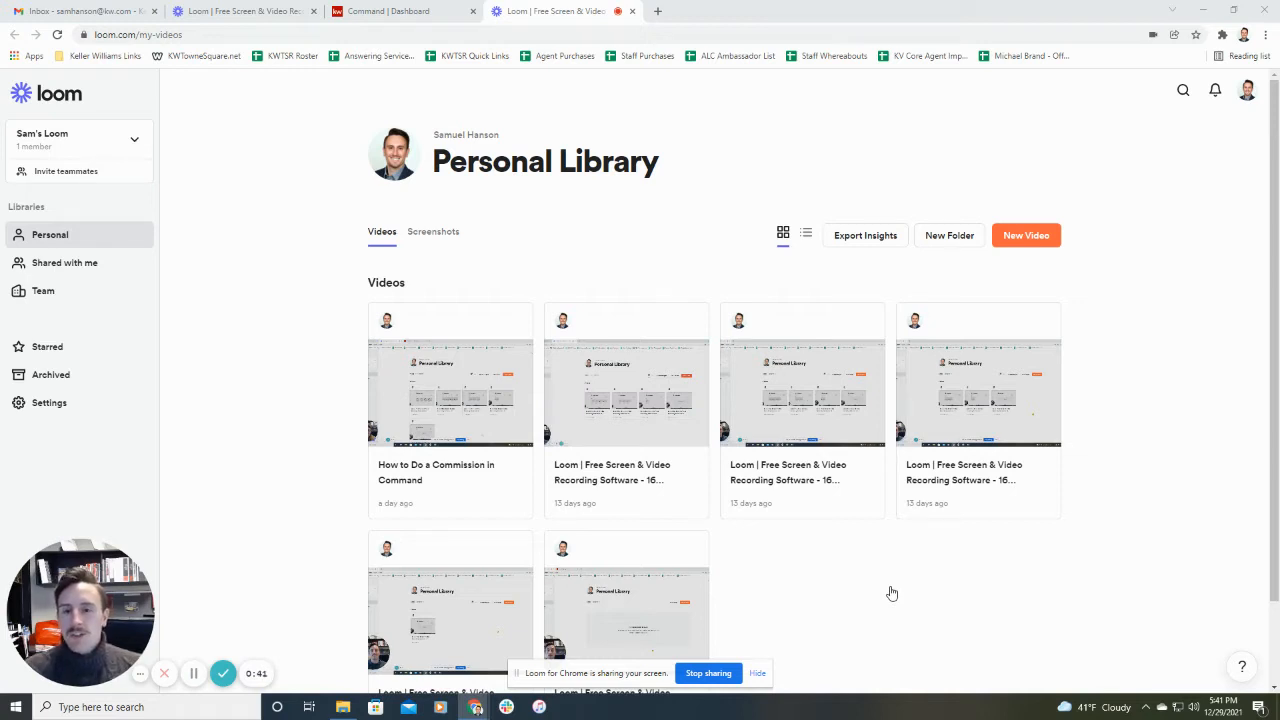
Step: Switch to KW Command and show the list of all opportunities
click(386, 13)
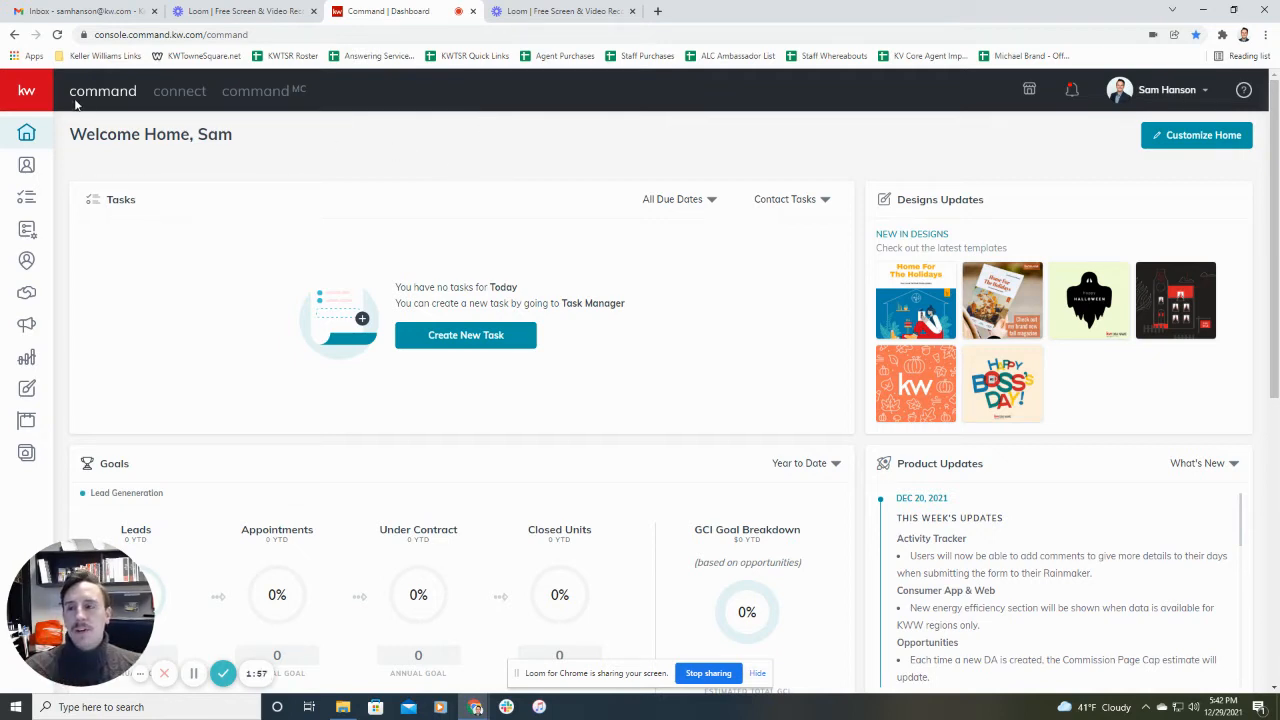
click(26, 92)
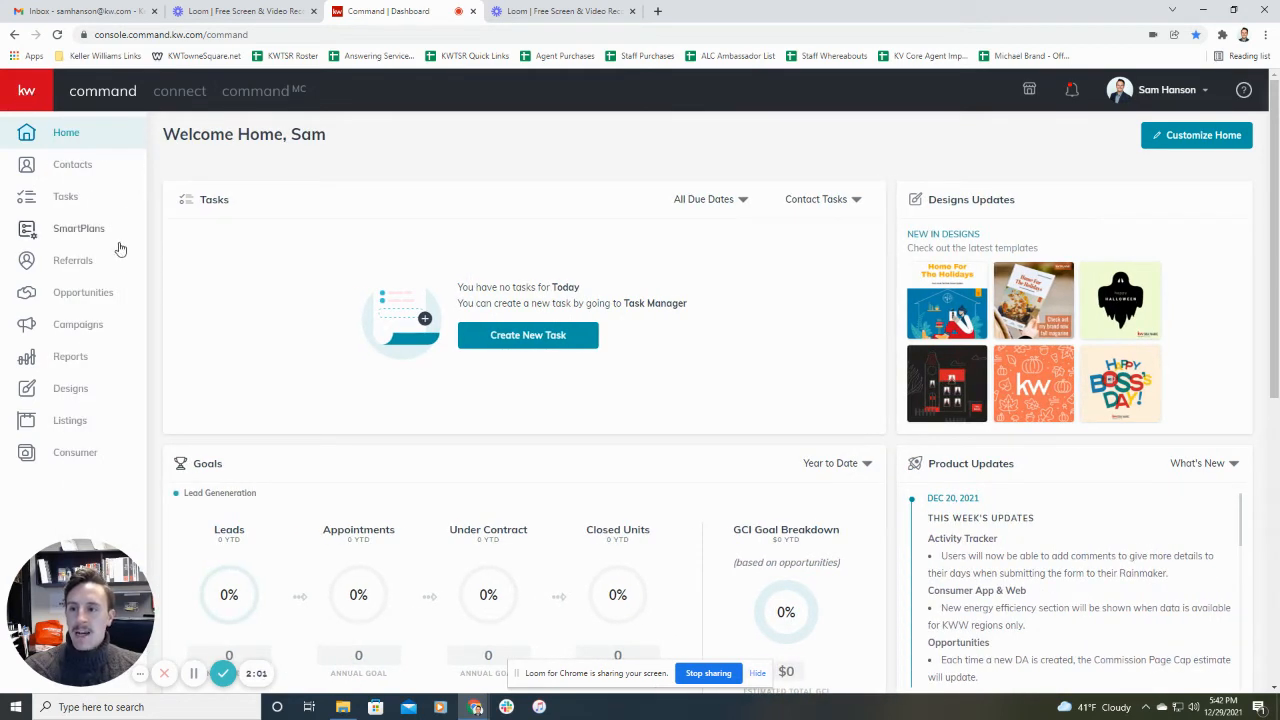
click(78, 298)
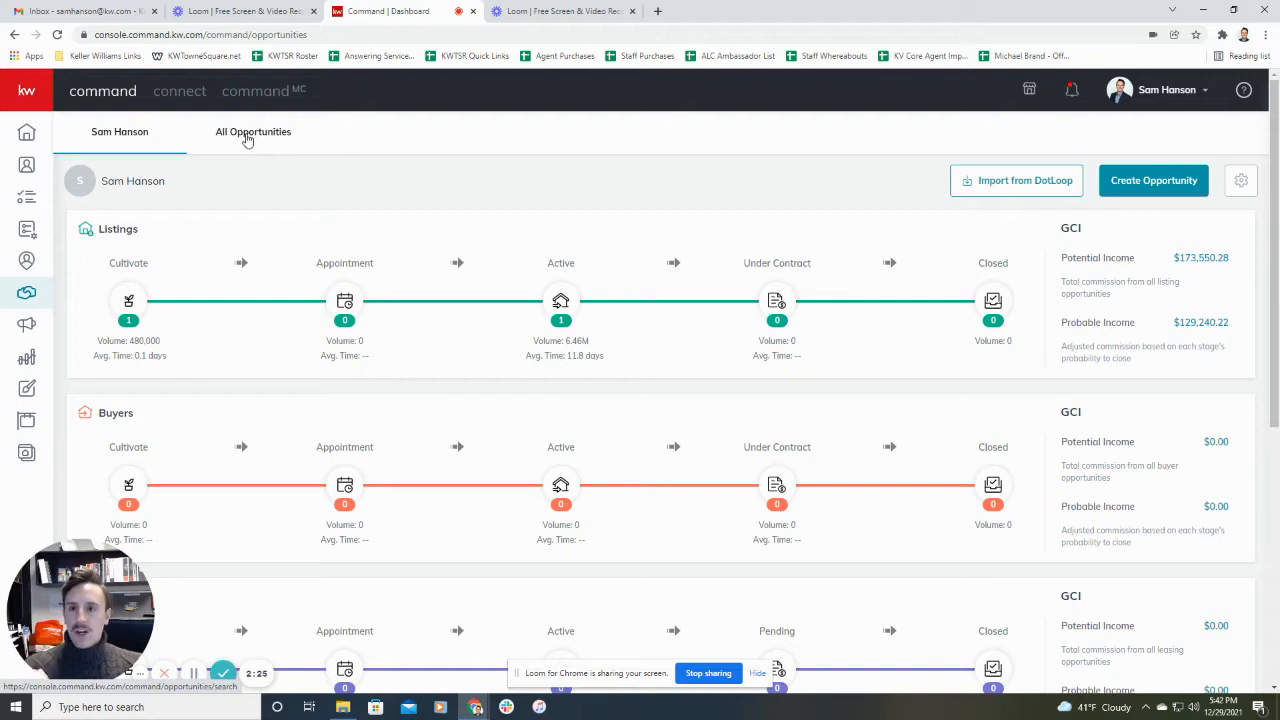
click(247, 137)
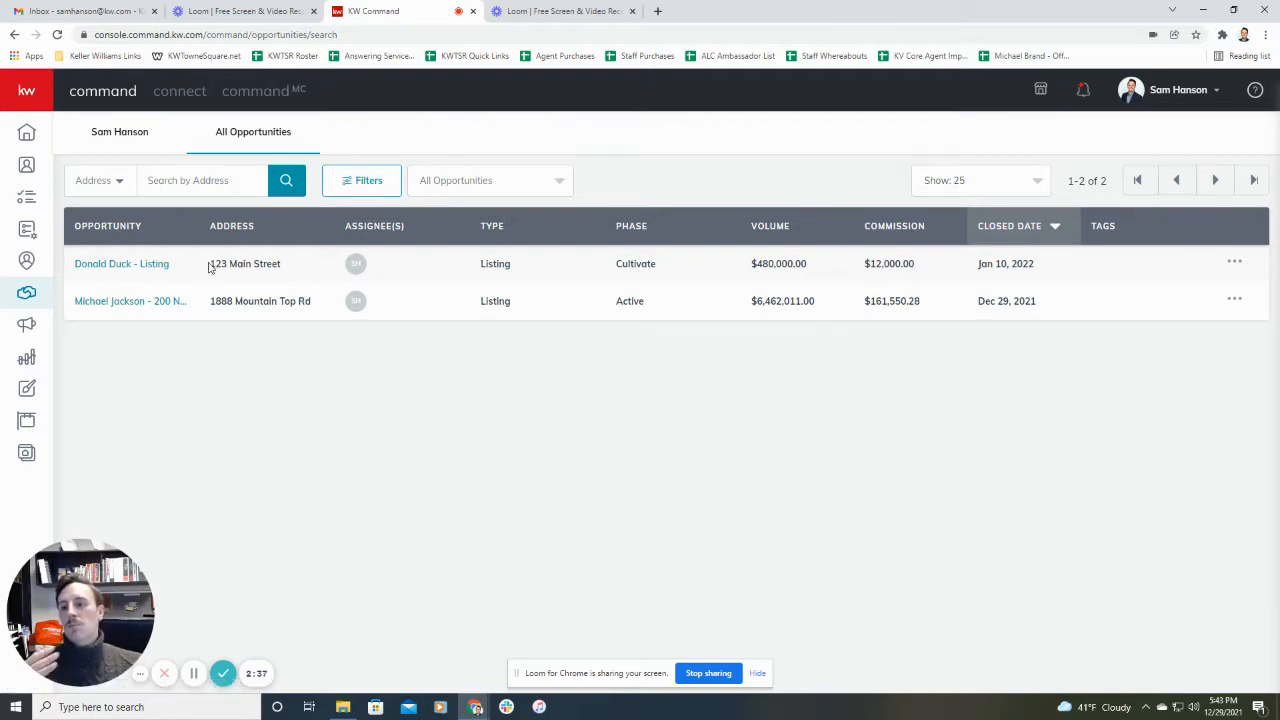
Step: Open the documents of the Cultivate-phase listing opportunity and choose the Residential checklist type
click(100, 268)
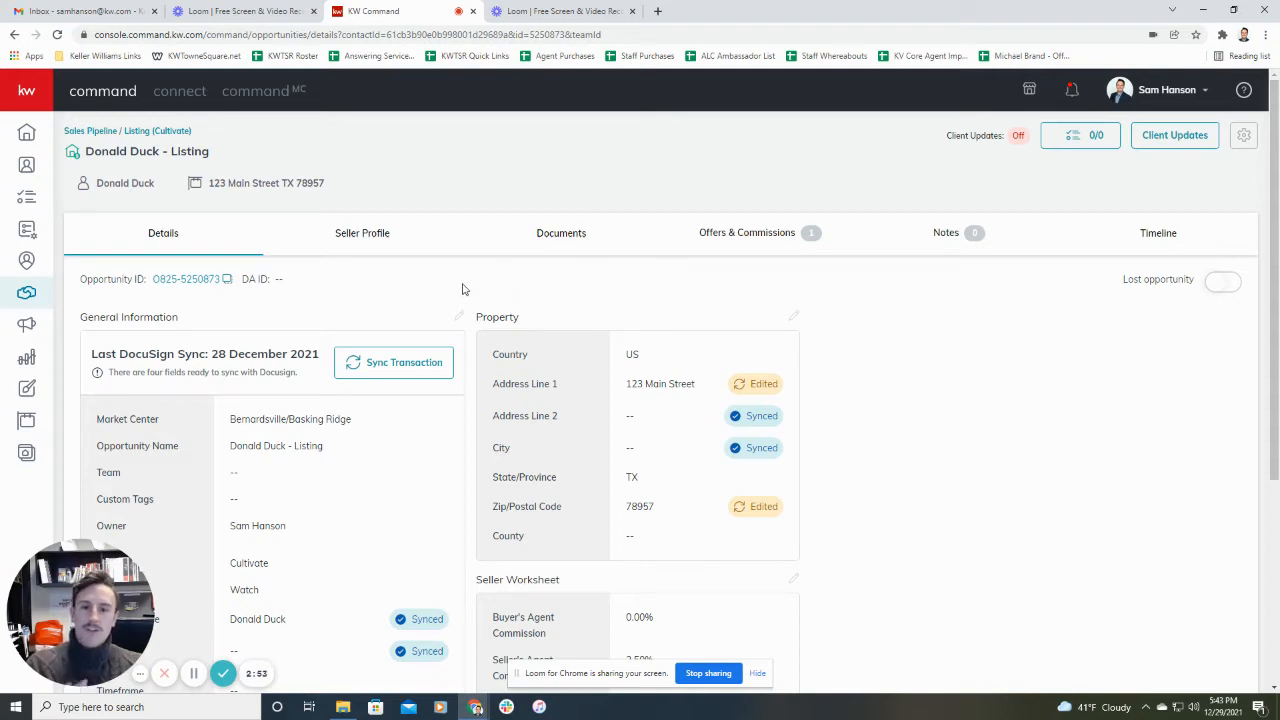
click(562, 238)
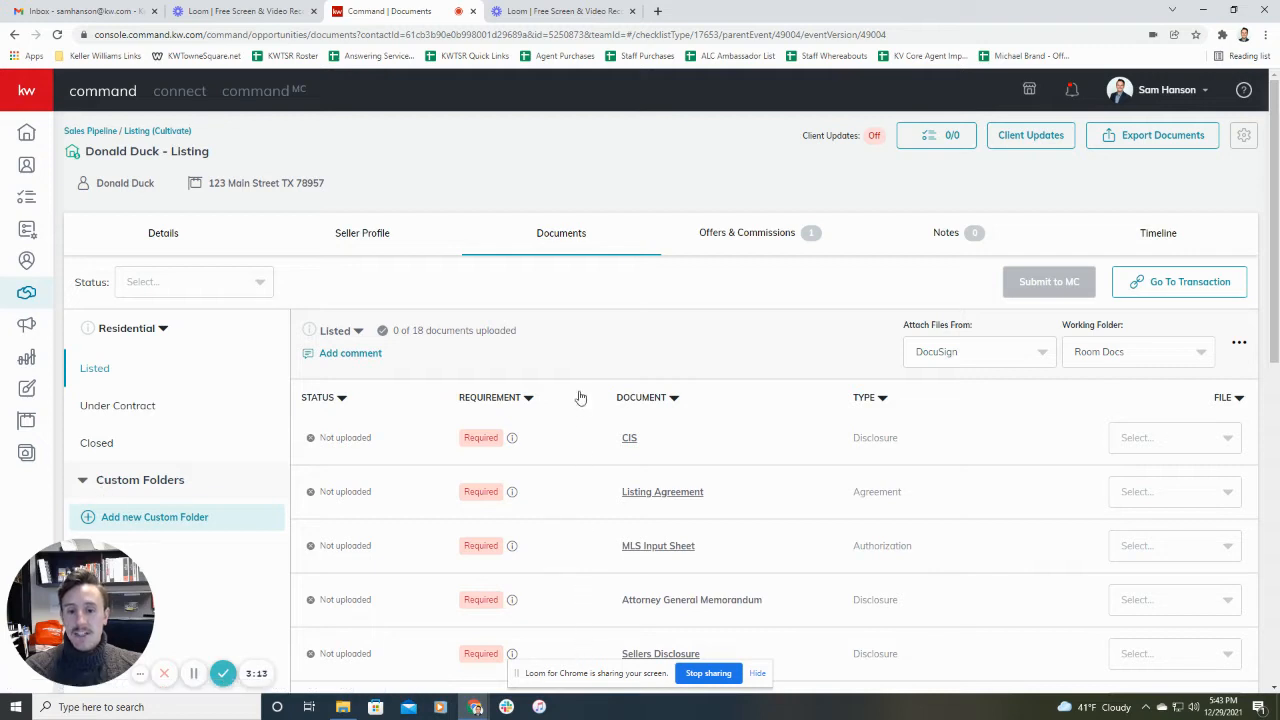
mouse_move(92, 338)
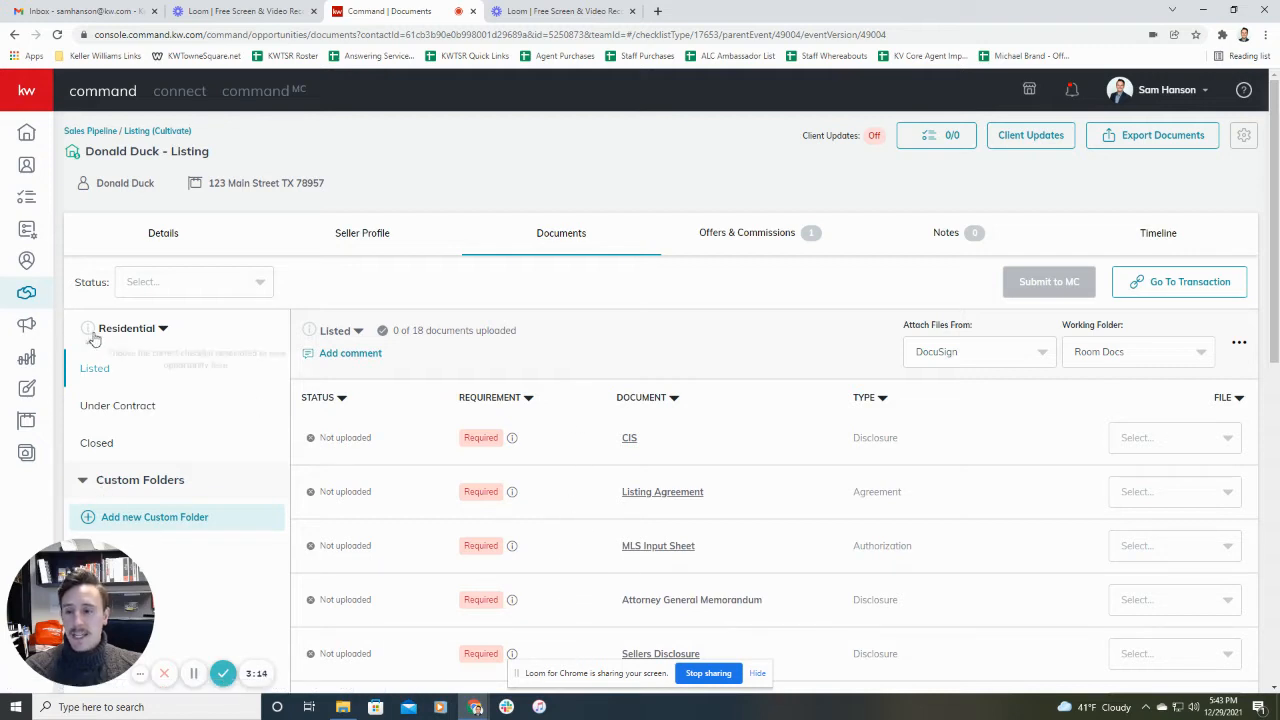
click(163, 333)
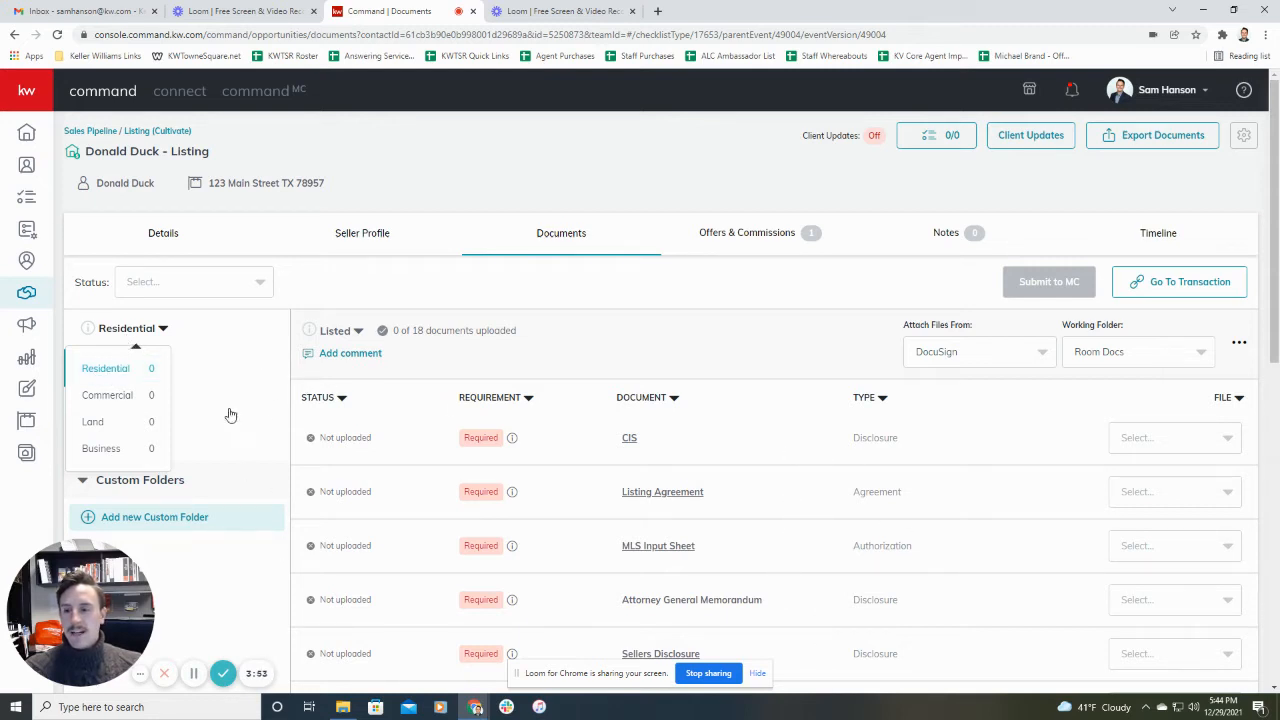
click(106, 368)
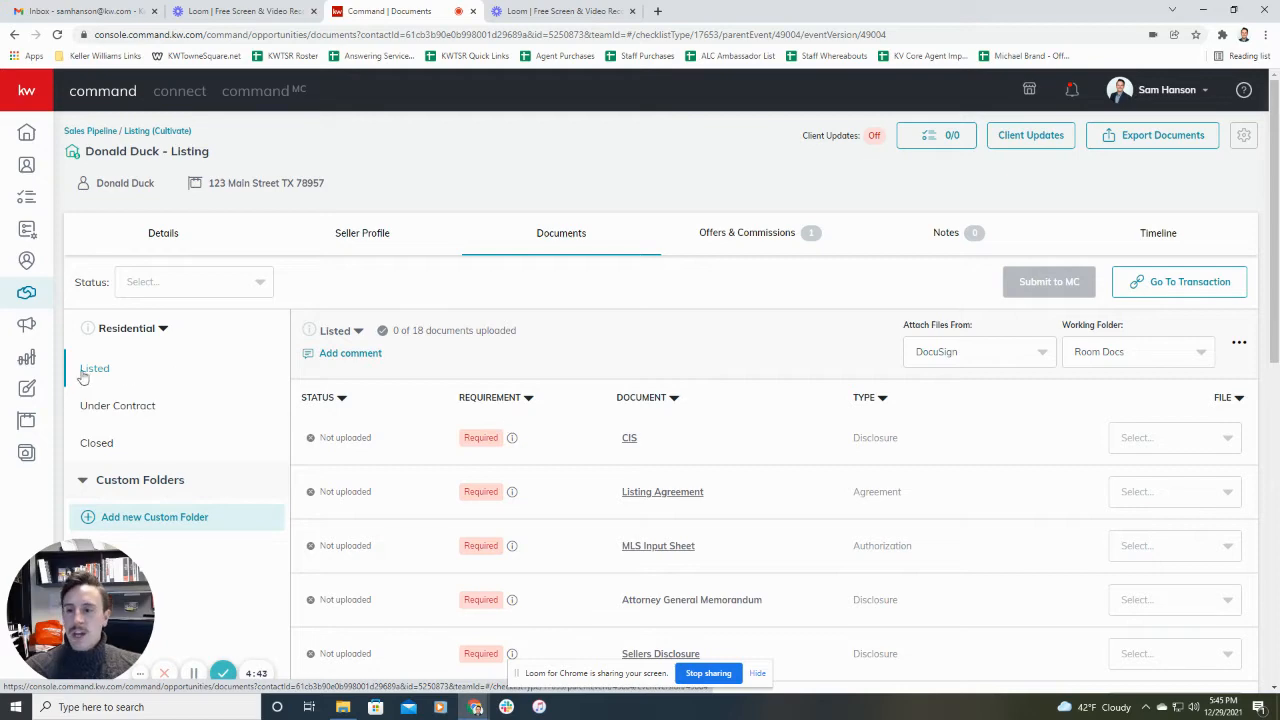
Step: Look through the documents in the Residential checklists for the Listed, Under Contract and Closed stages
scroll(731, 393, down, 1)
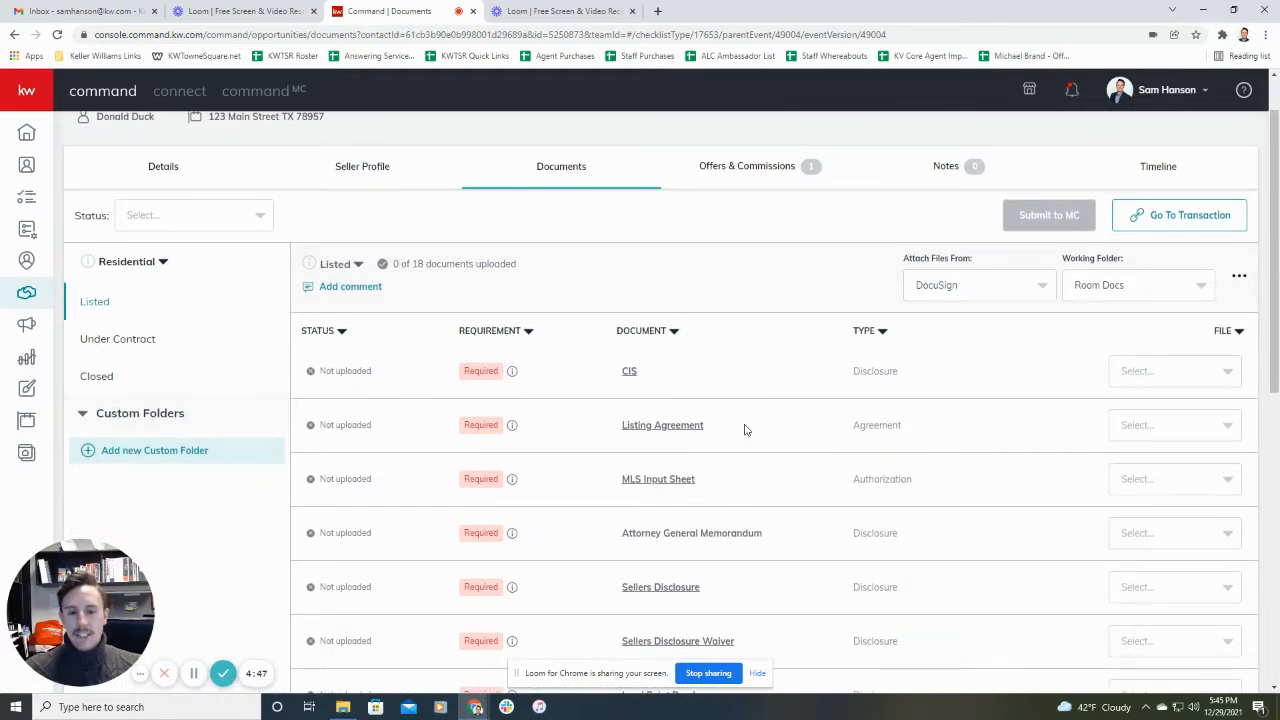
scroll(770, 517, down, 2)
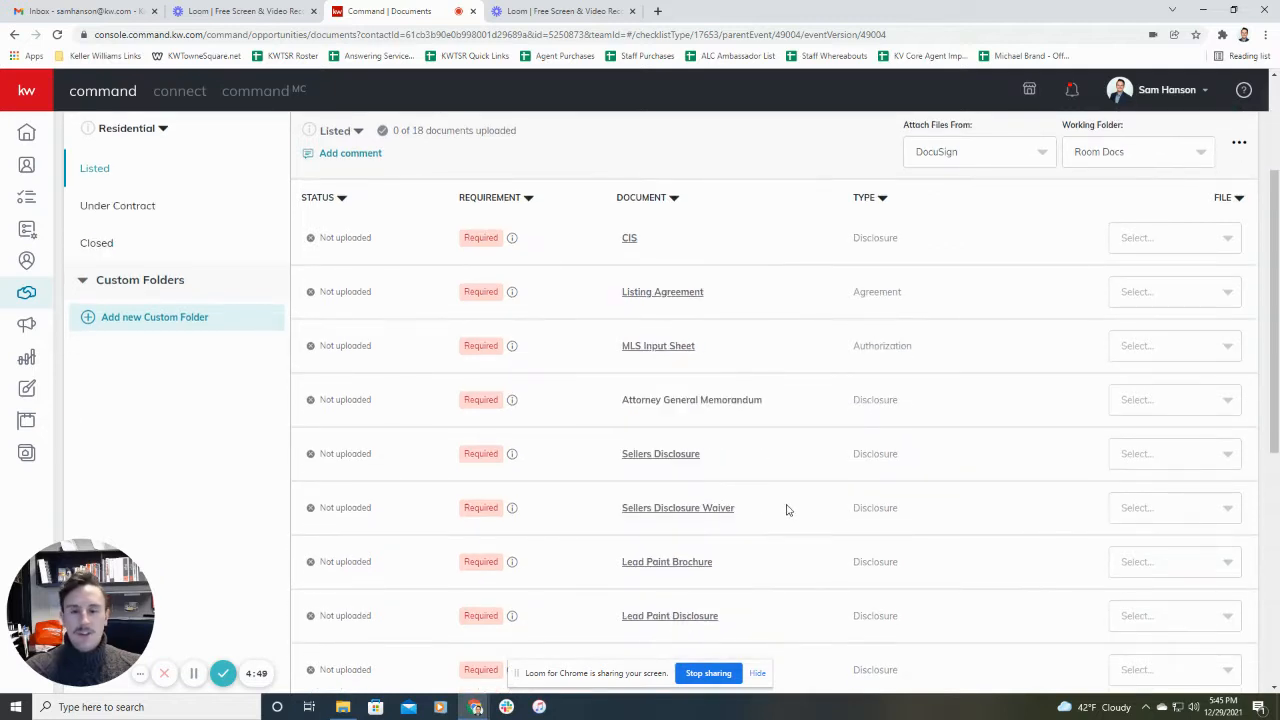
click(148, 212)
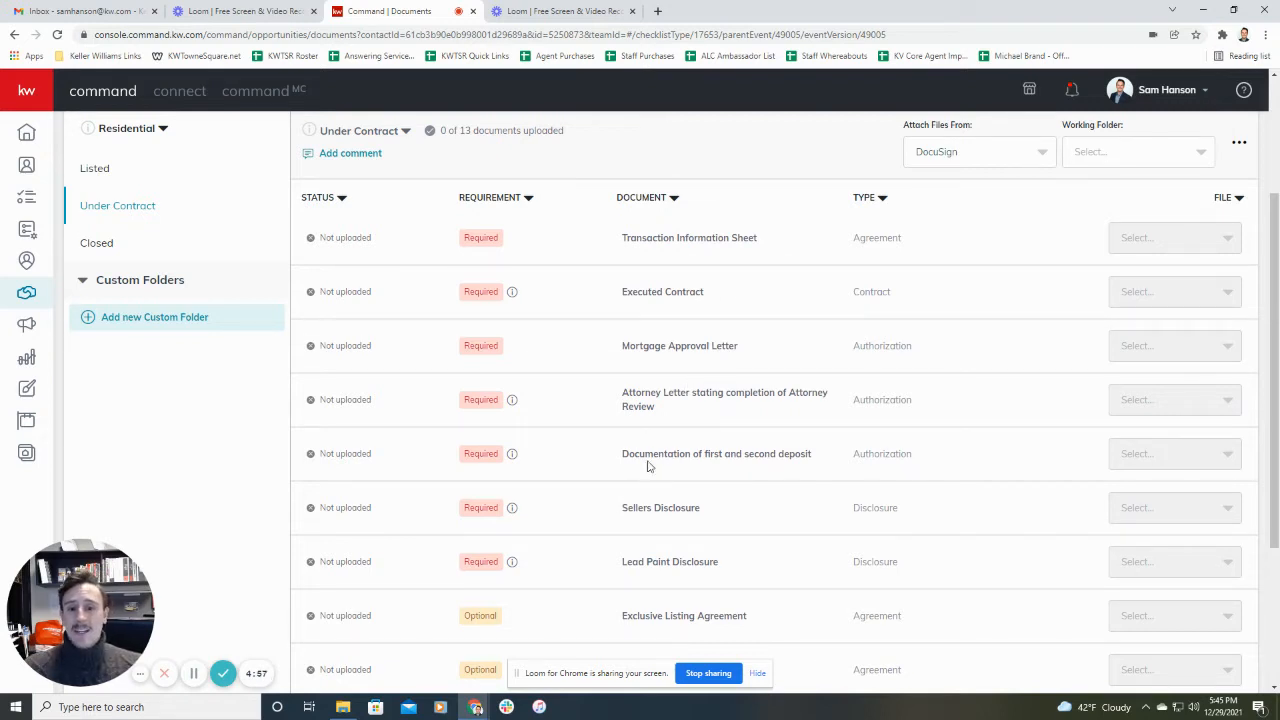
scroll(730, 453, down, 3)
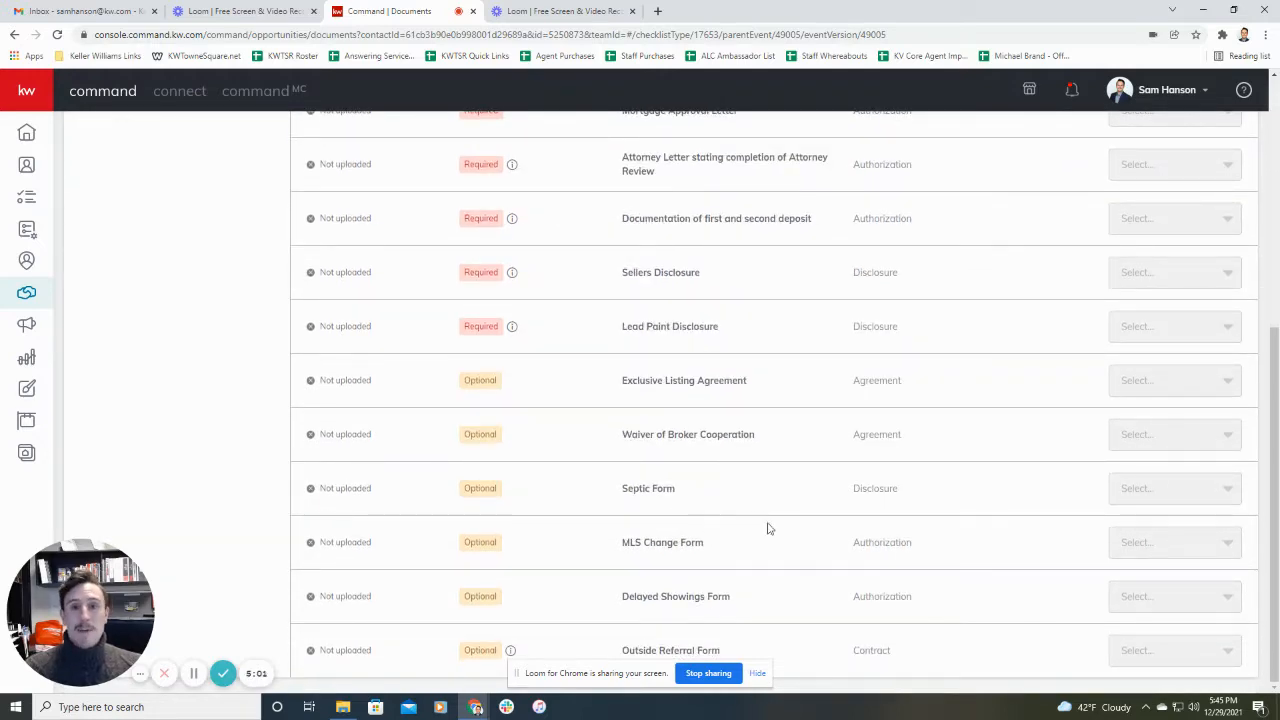
scroll(745, 535, up, 5)
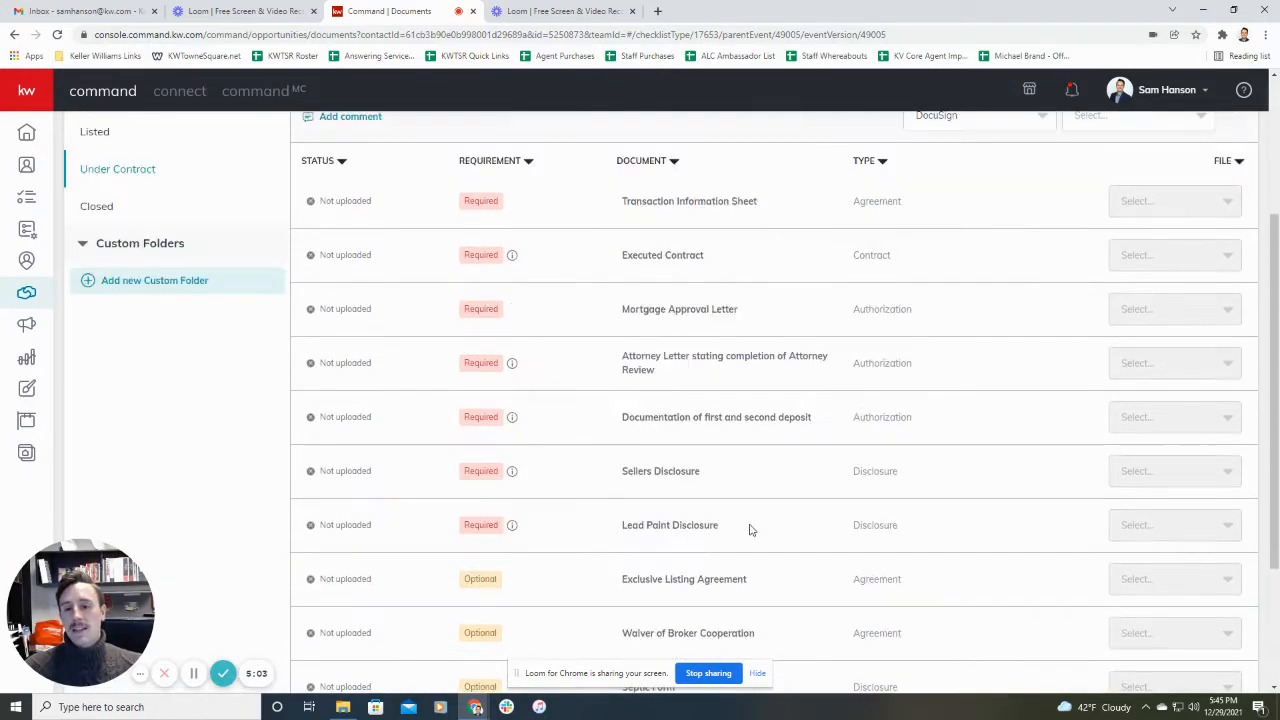
click(100, 446)
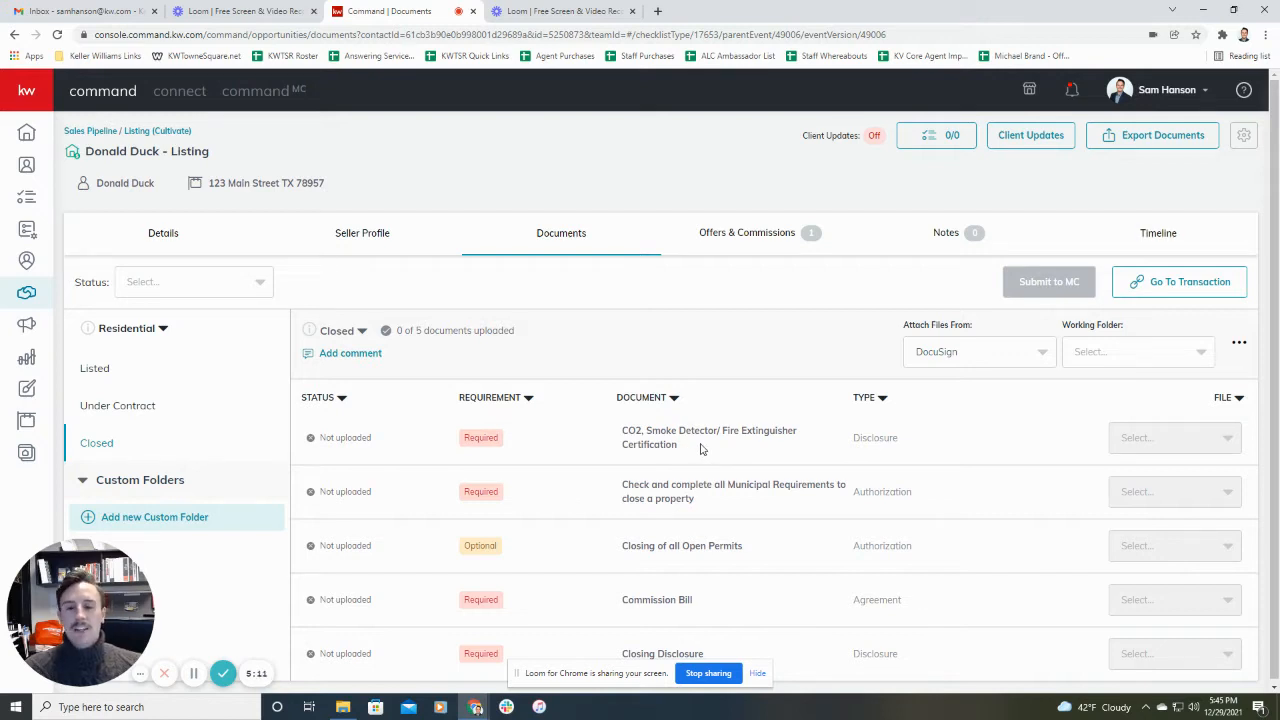
scroll(701, 449, down, 1)
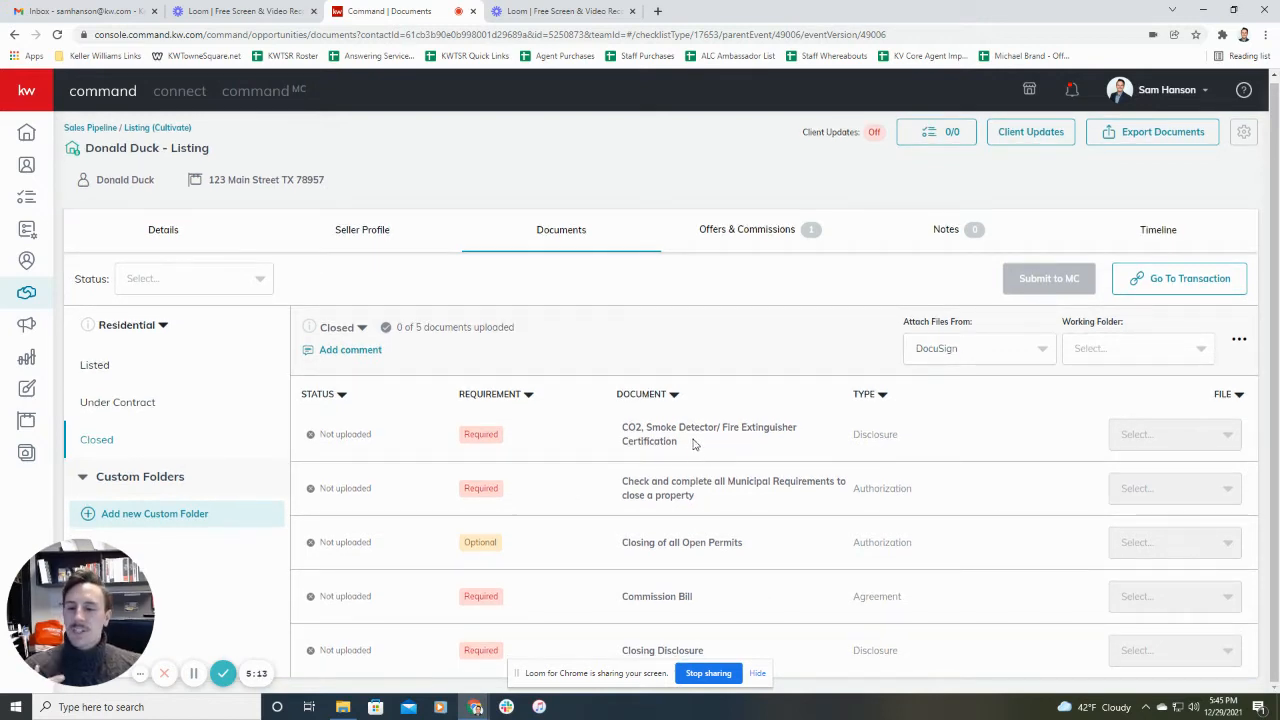
Step: Return to the Listed checklist and examine which of its documents are marked as required
click(94, 365)
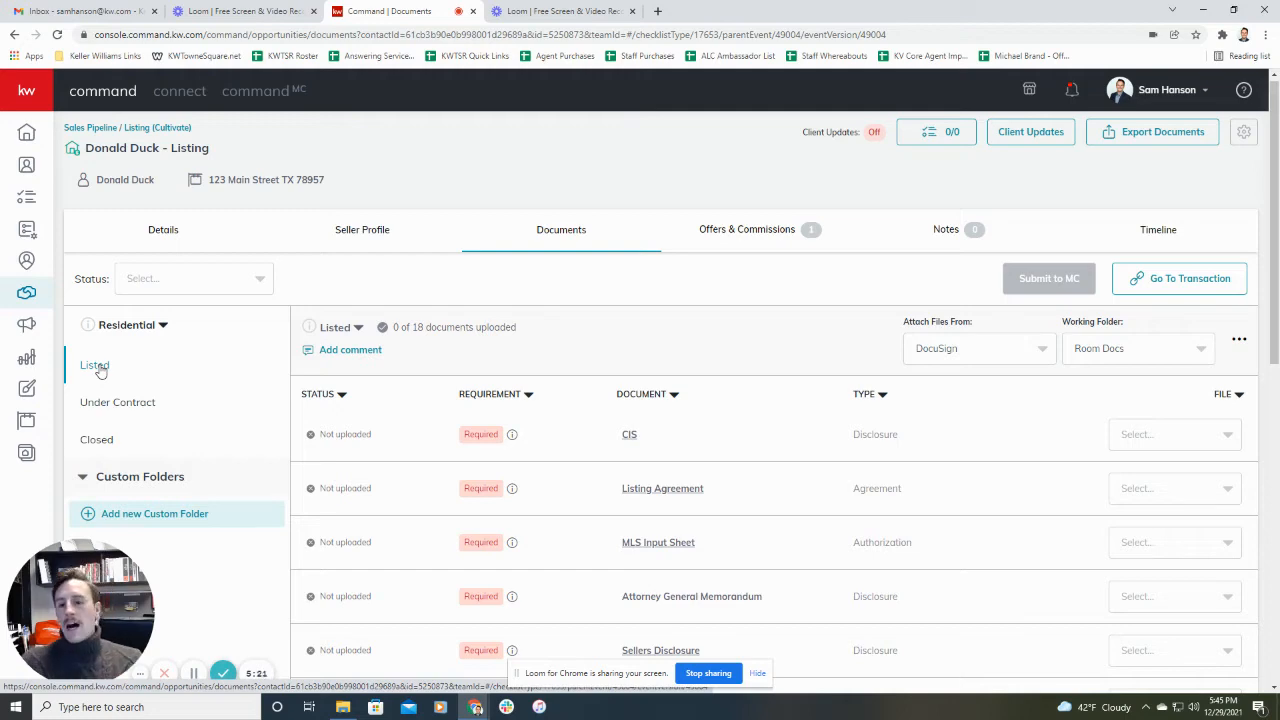
scroll(814, 390, down, 2)
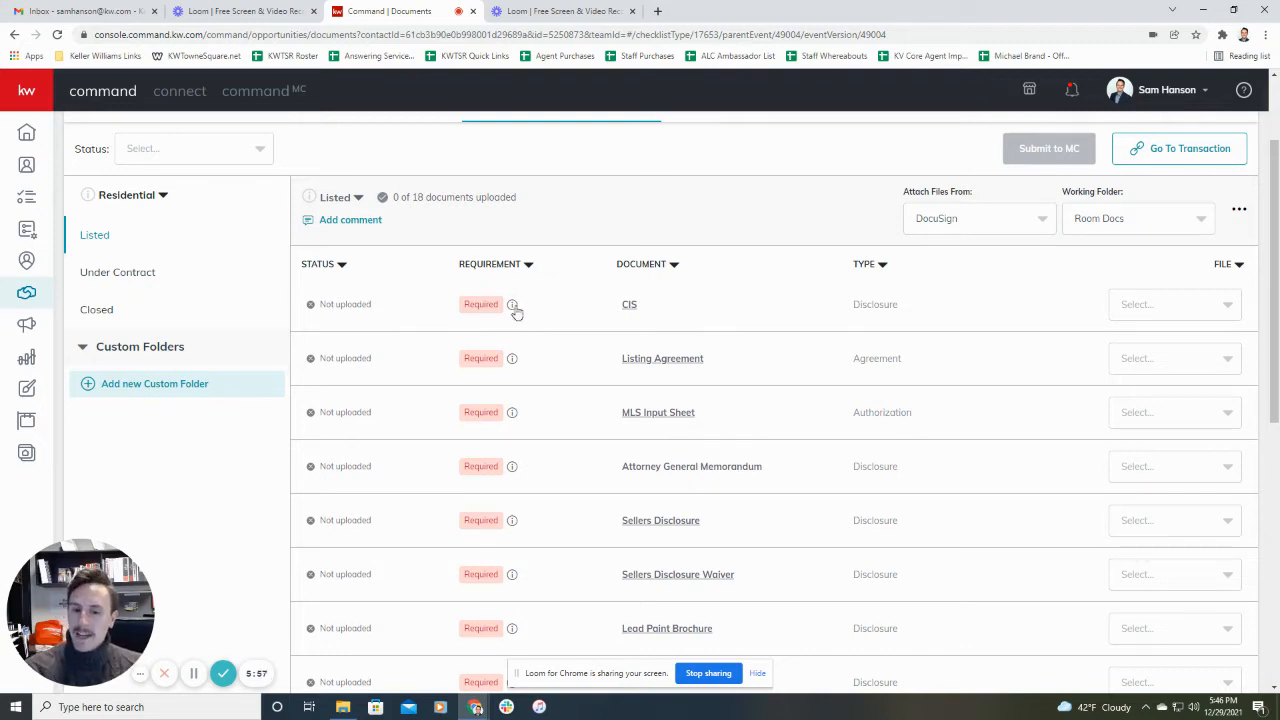
scroll(514, 420, down, 3)
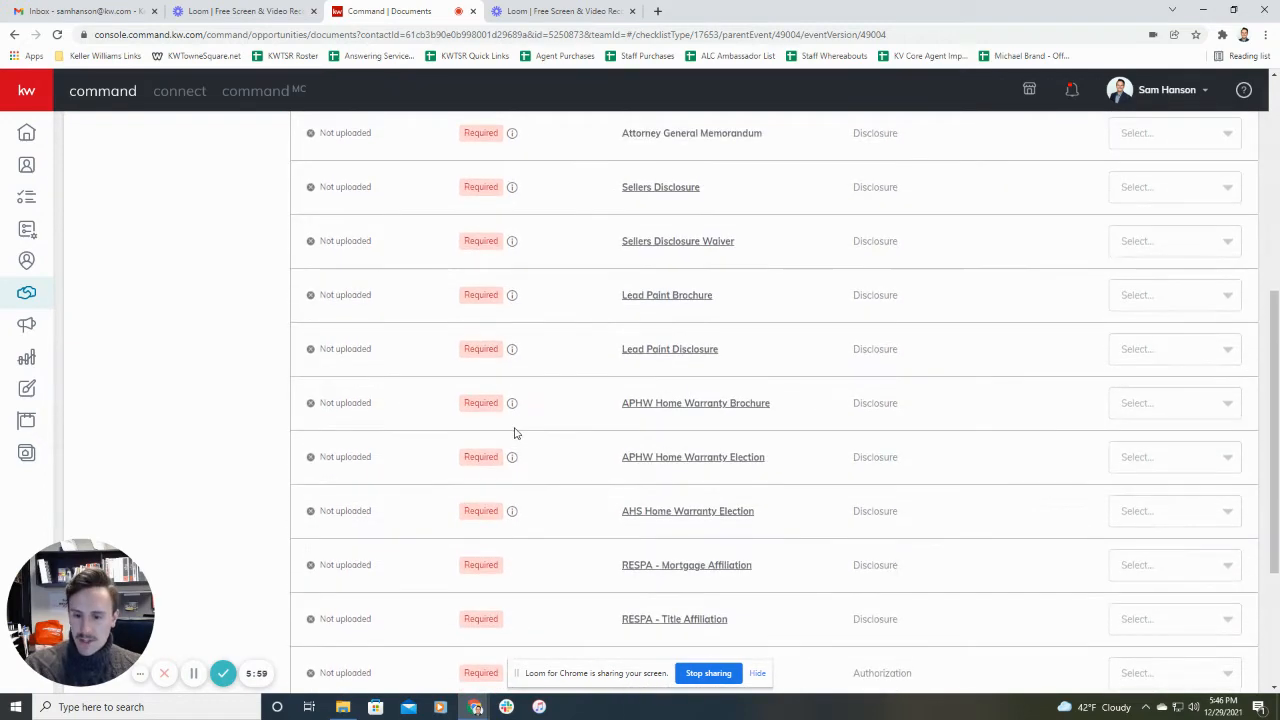
scroll(517, 430, down, 2)
scroll(502, 612, up, 2)
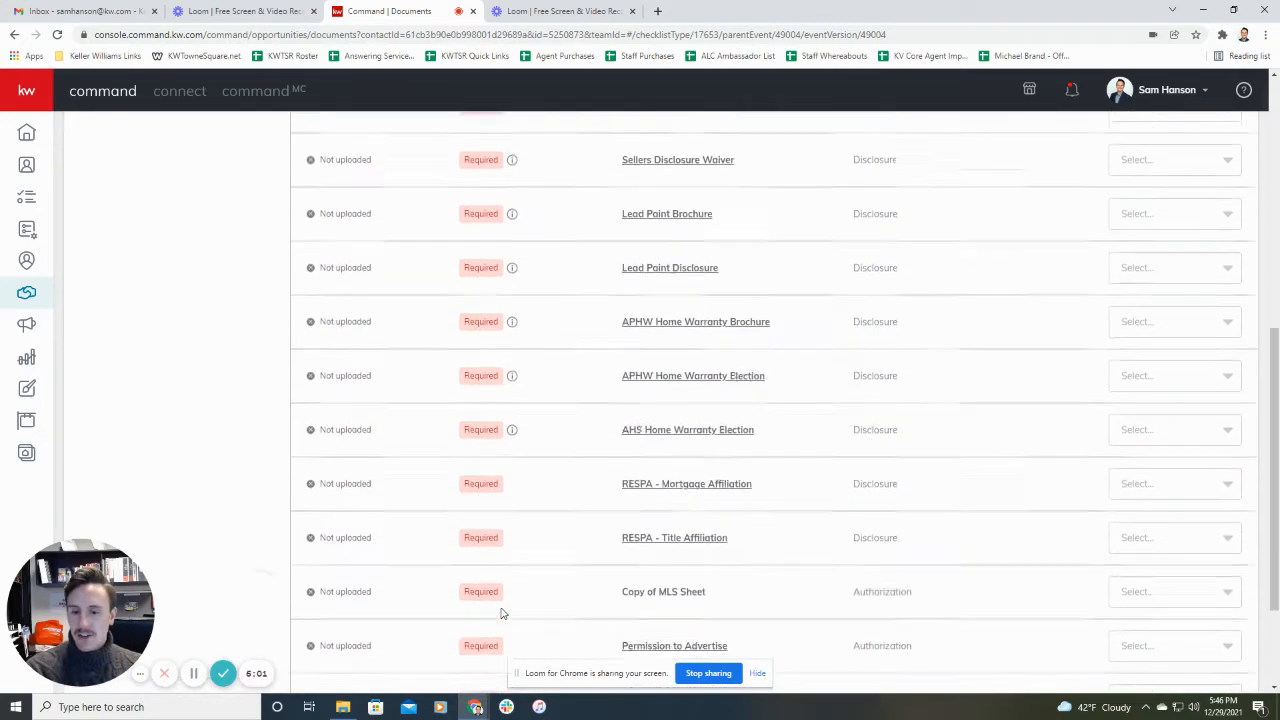
scroll(502, 612, down, 1)
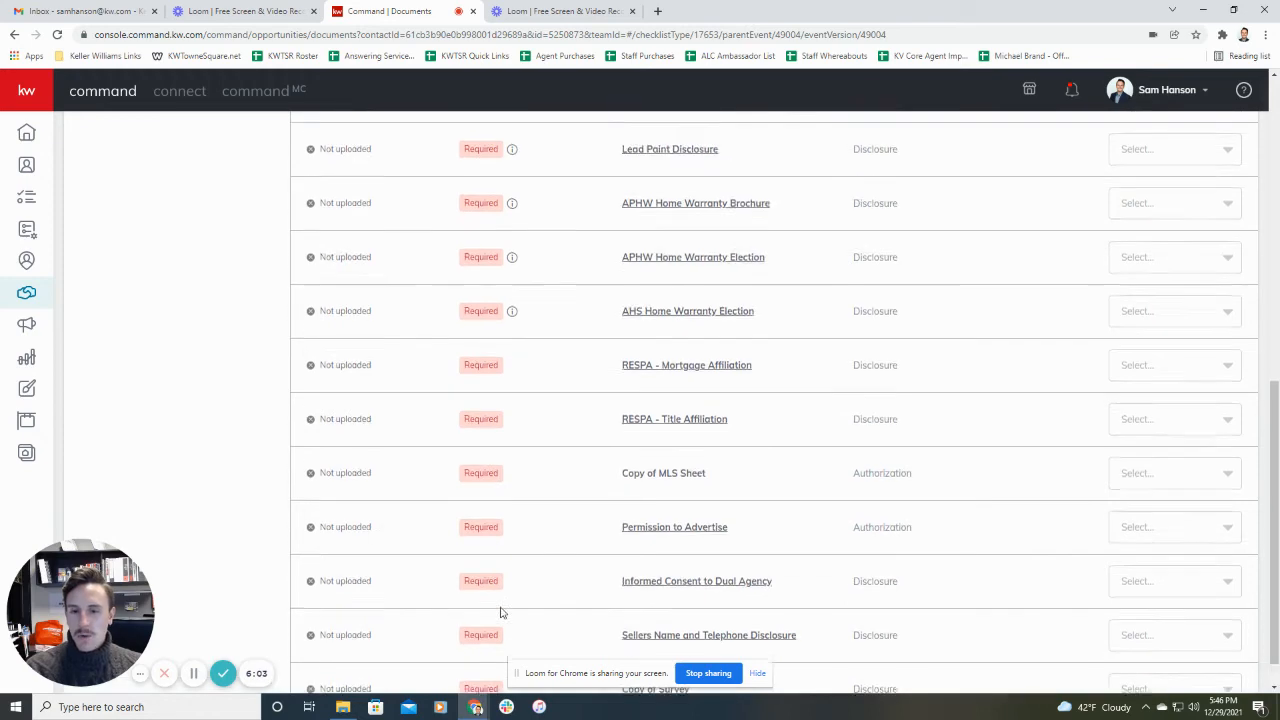
scroll(502, 612, up, 5)
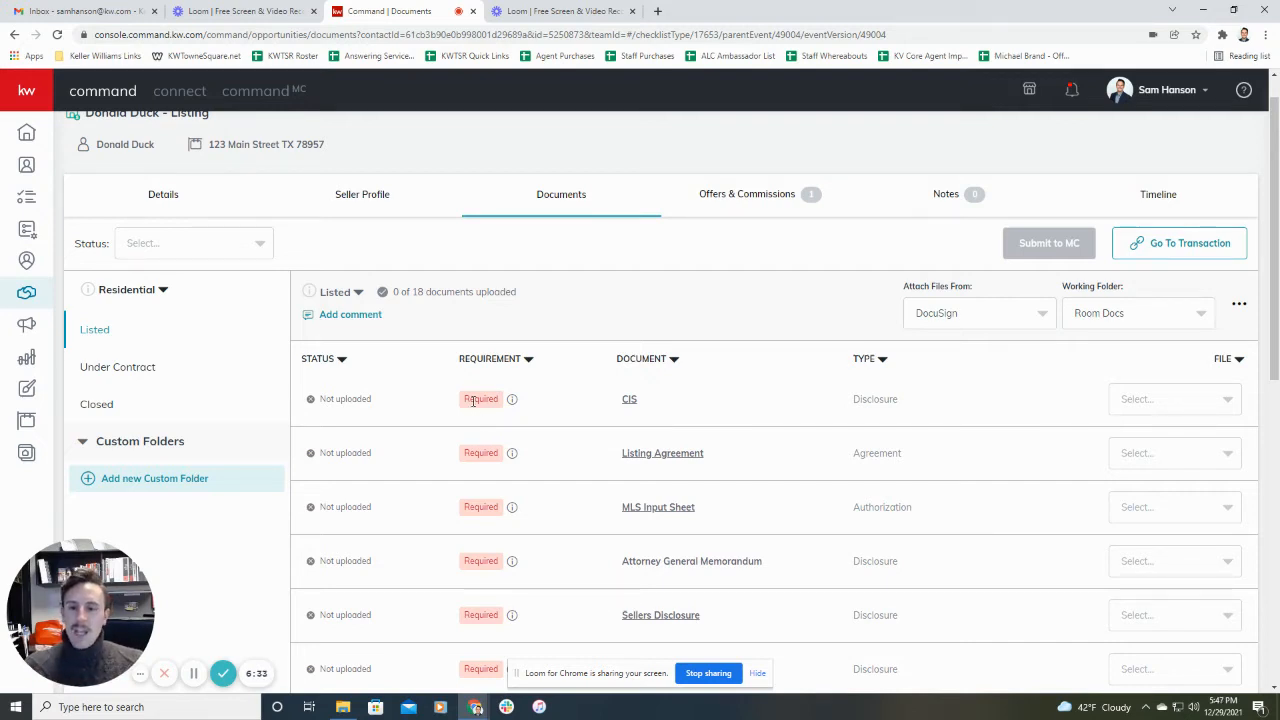
Step: Compare the required and optional documents in the Under Contract checklist
click(126, 370)
scroll(437, 486, down, 4)
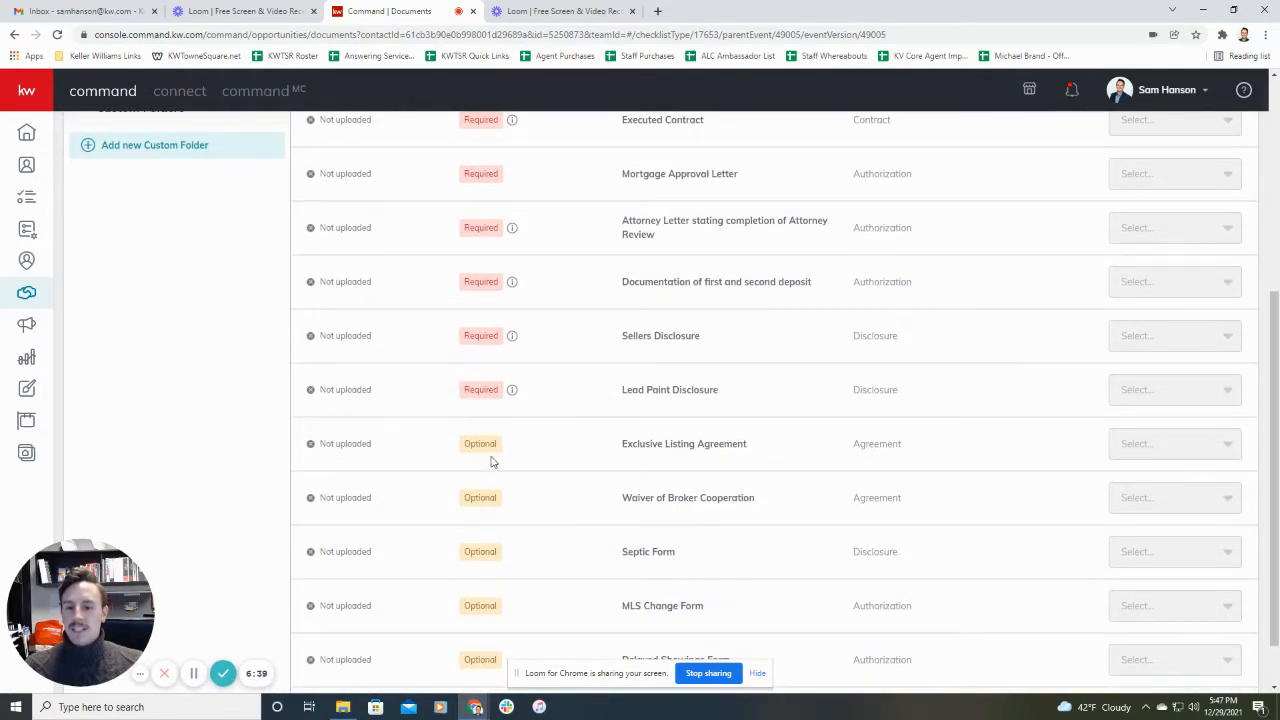
scroll(494, 462, up, 1)
scroll(490, 468, up, 4)
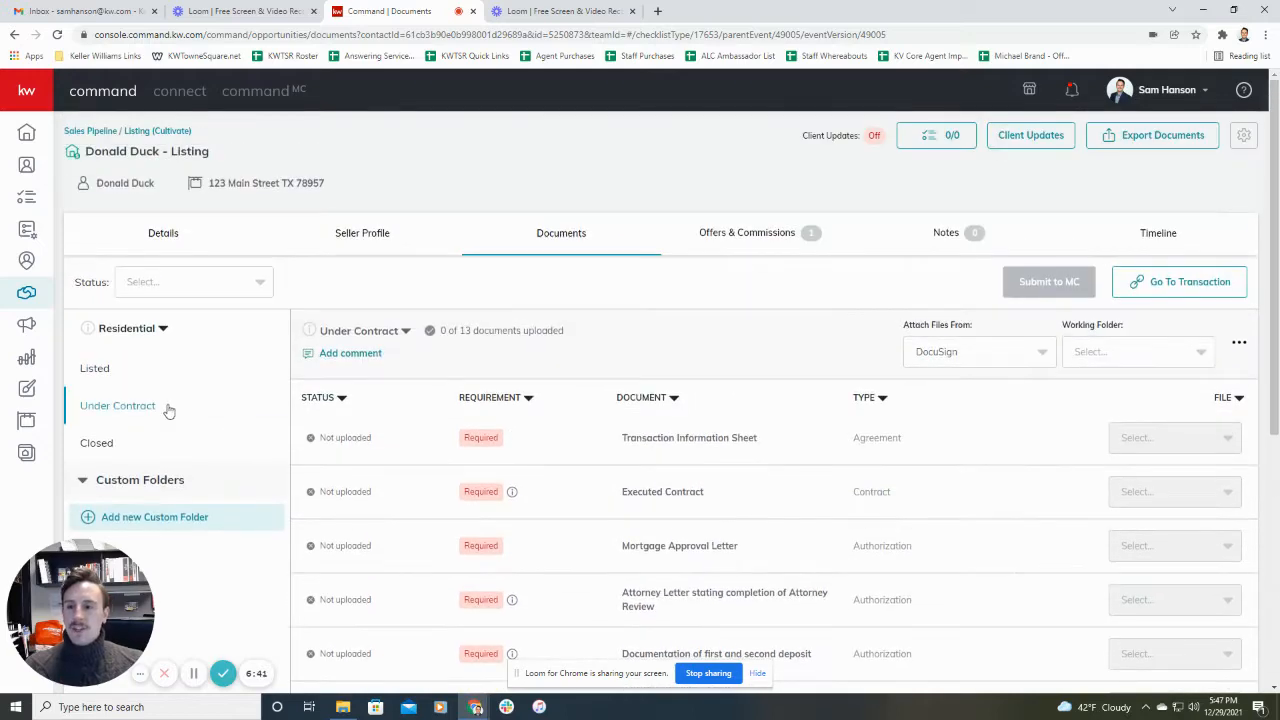
Step: Read the requirement notes for the CIS, Listing Agreement, MLS Input Sheet and Attorney General Memorandum in the Listed checklist
click(95, 371)
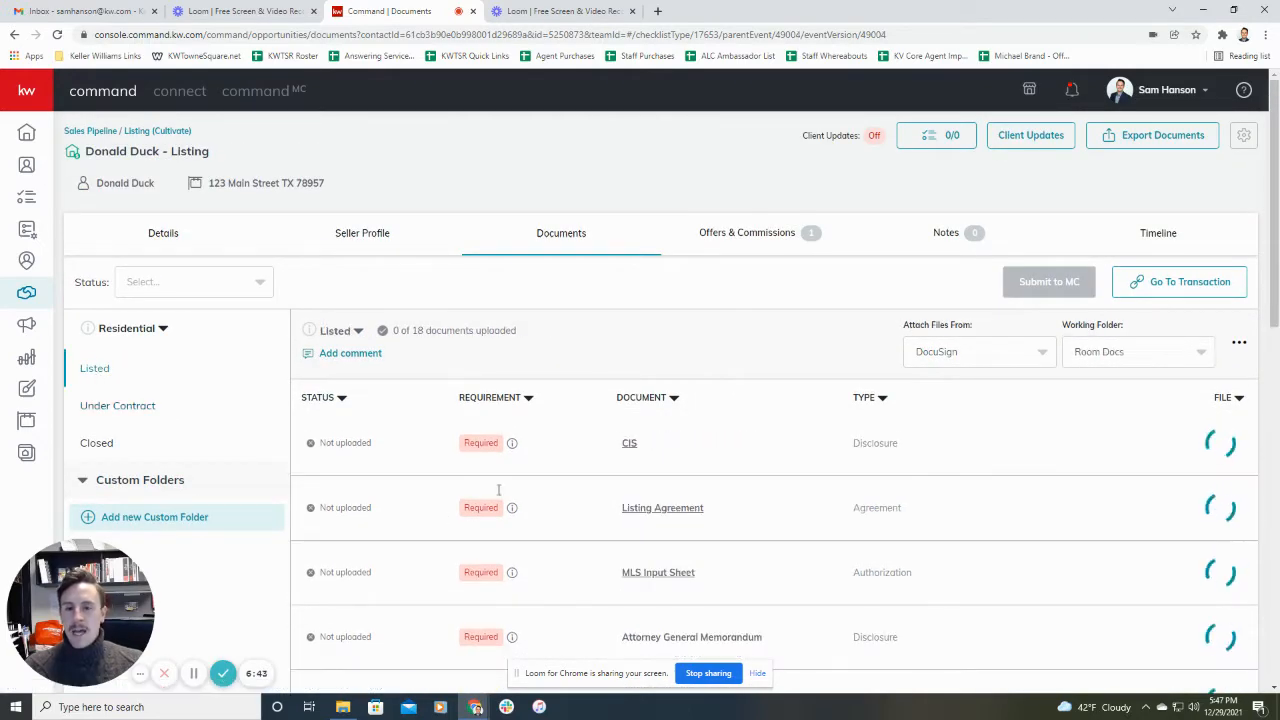
mouse_move(512, 443)
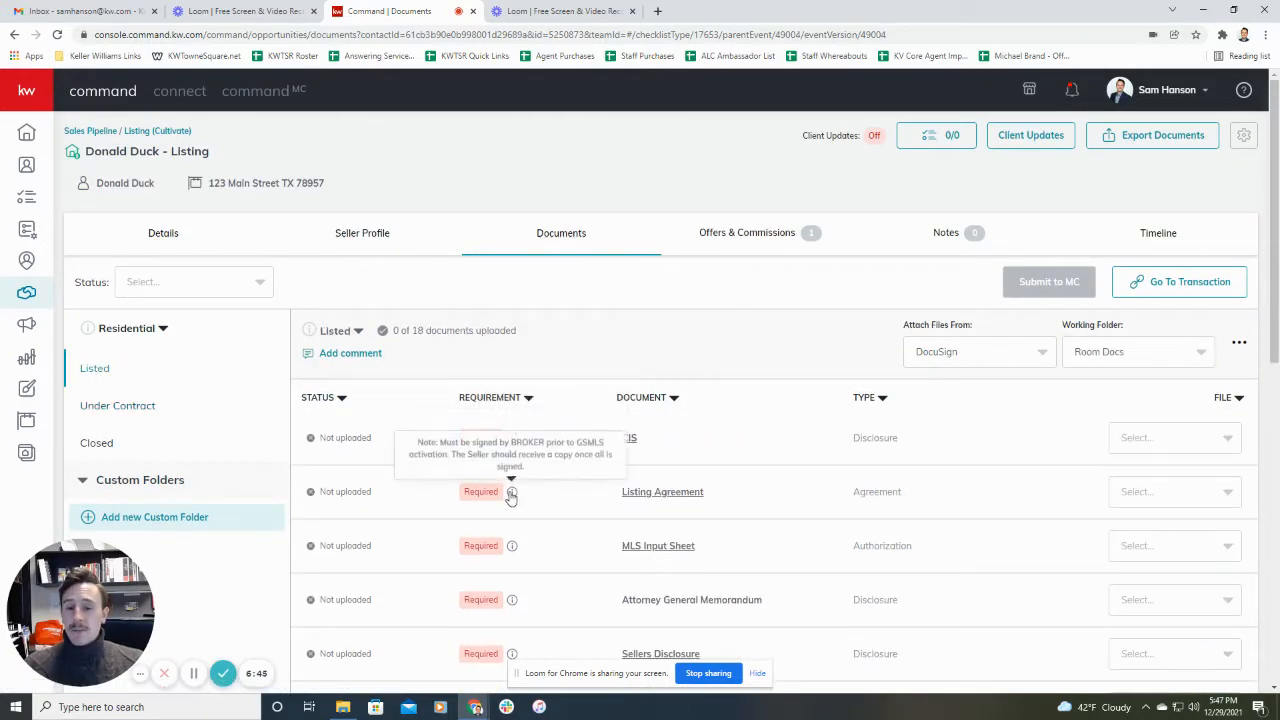
mouse_move(511, 555)
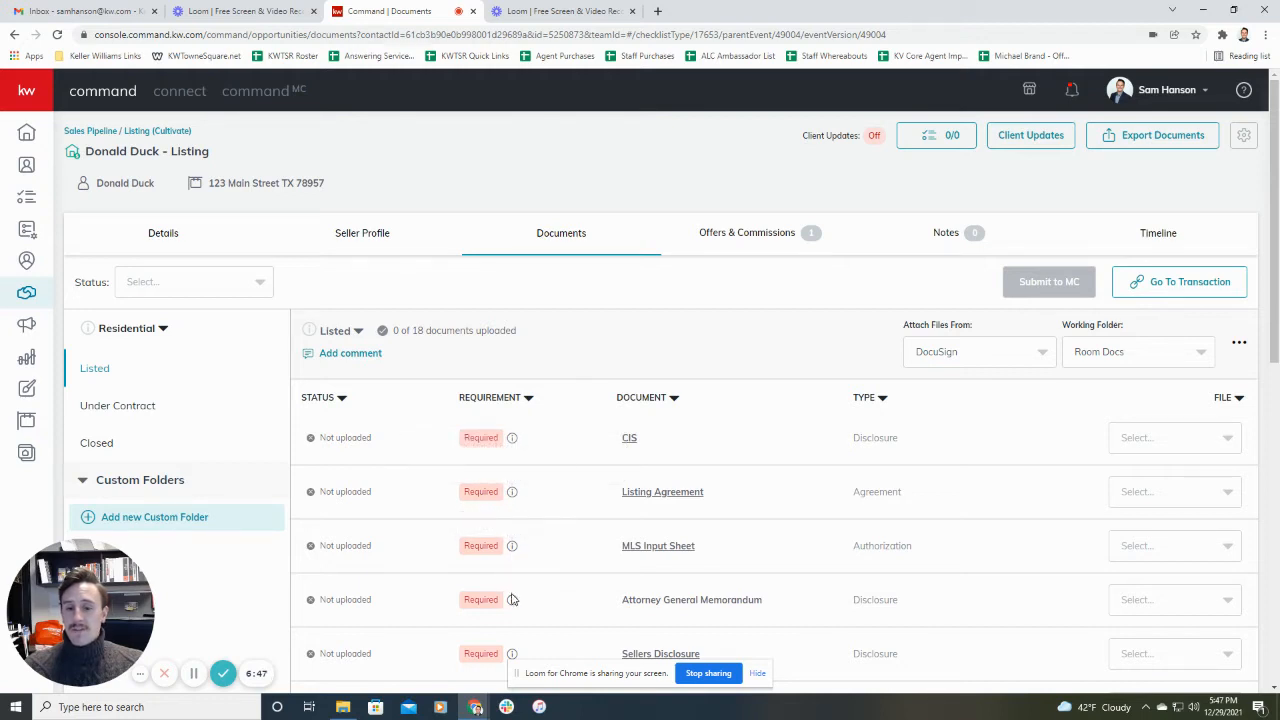
mouse_move(512, 602)
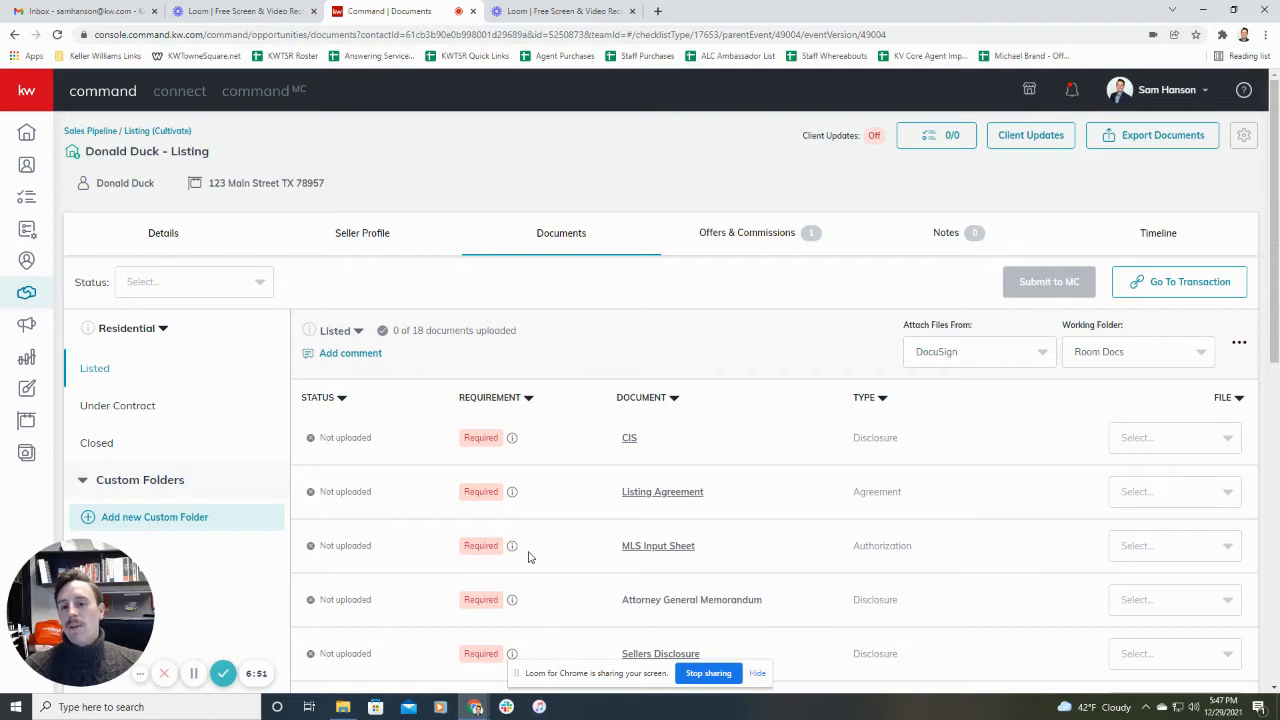
scroll(530, 555, down, 1)
mouse_move(514, 428)
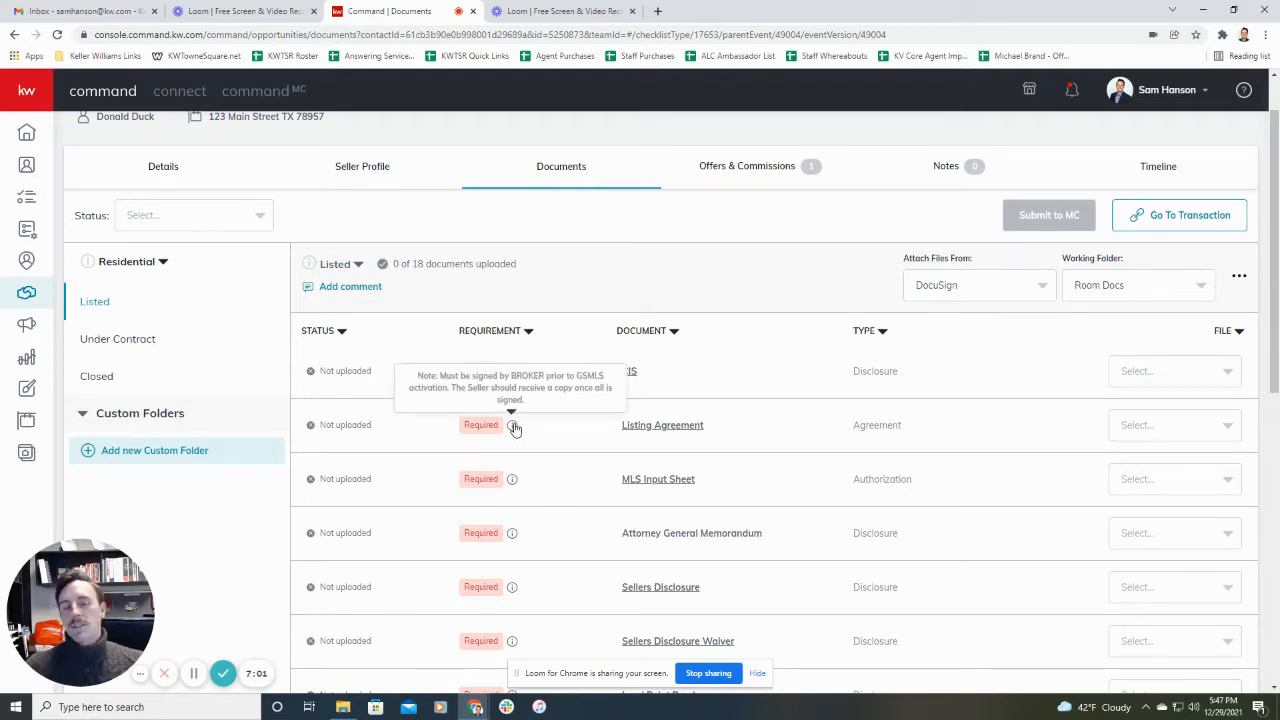
mouse_move(515, 372)
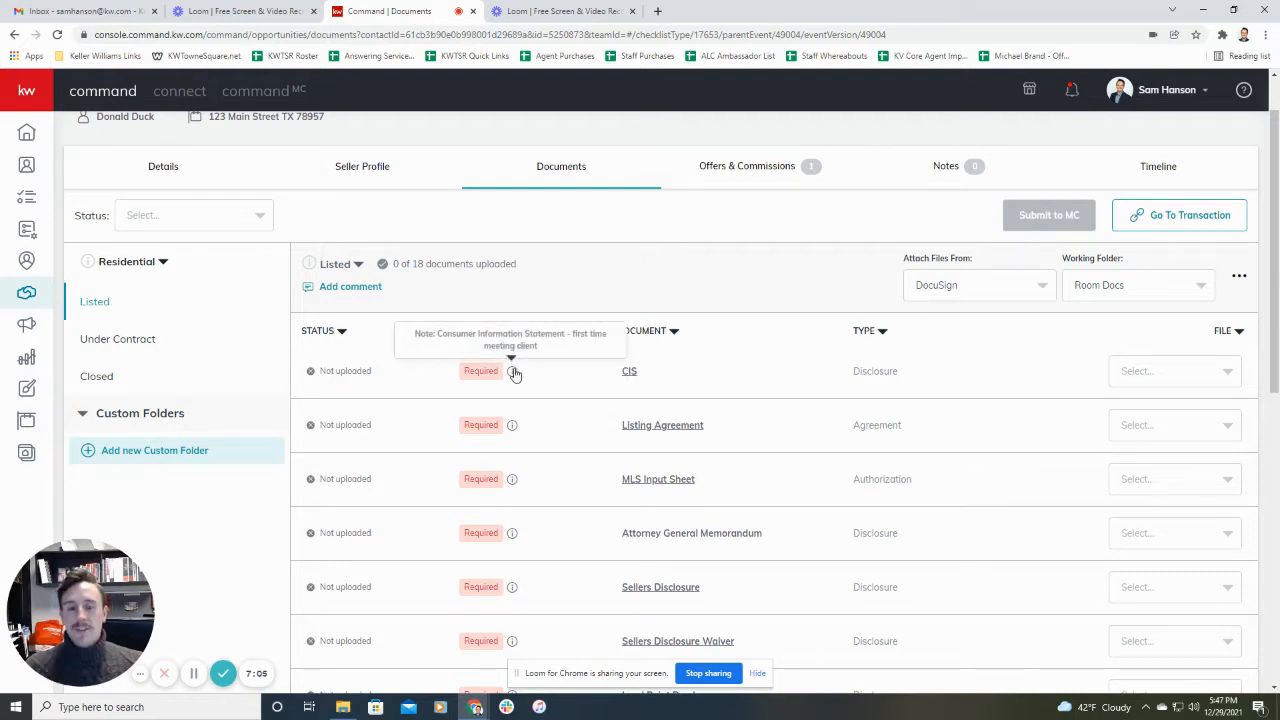
mouse_move(512, 480)
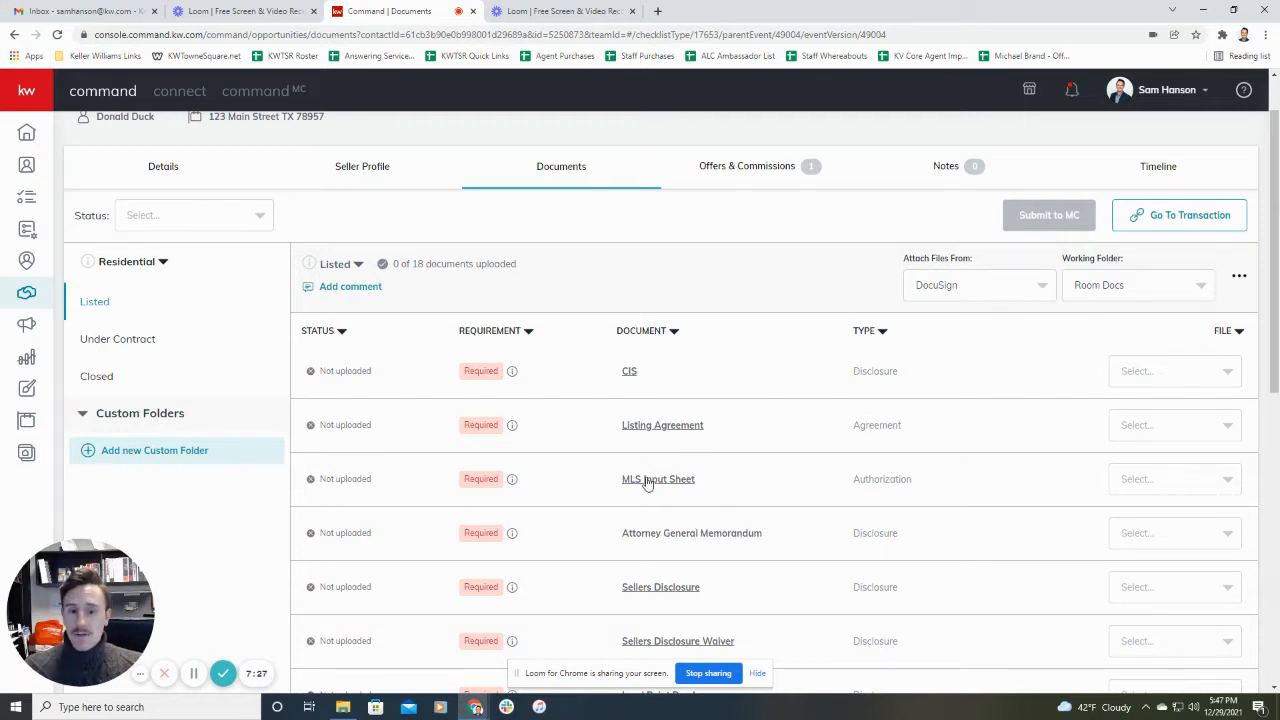
Step: Open the sample CIS form from the Listed checklist and look through it to the signature sections
click(628, 372)
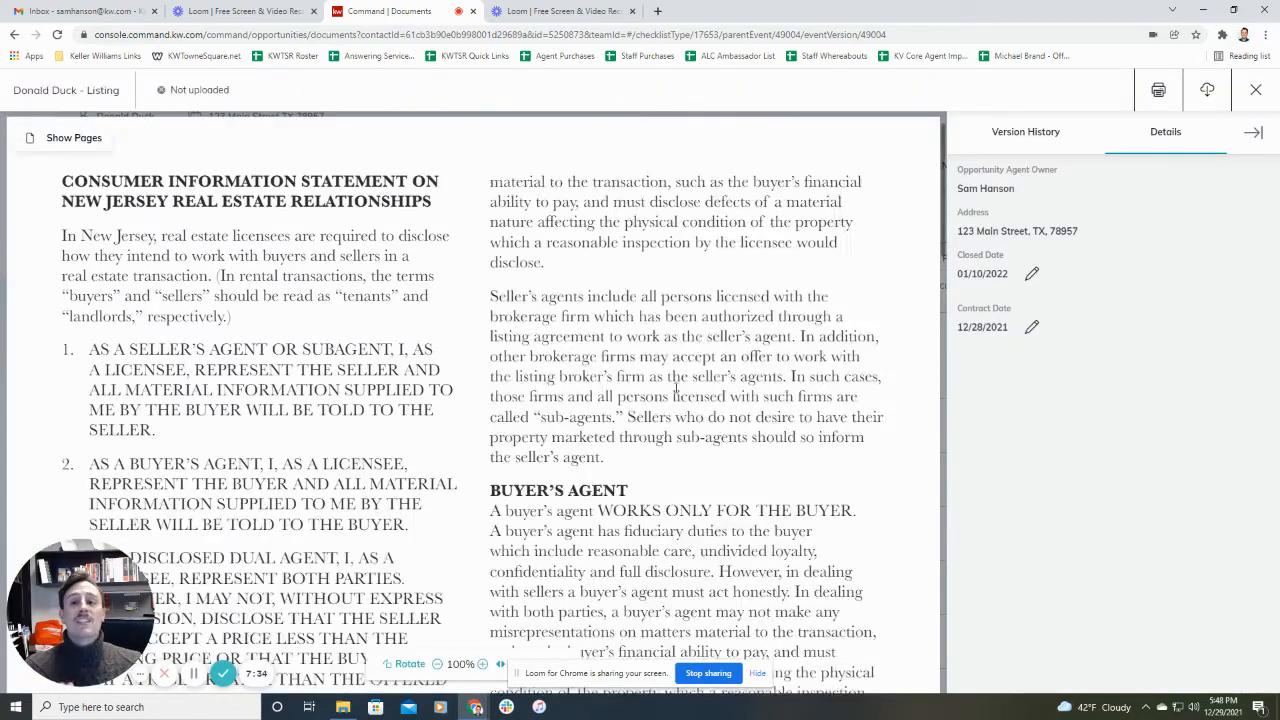
scroll(634, 436, down, 3)
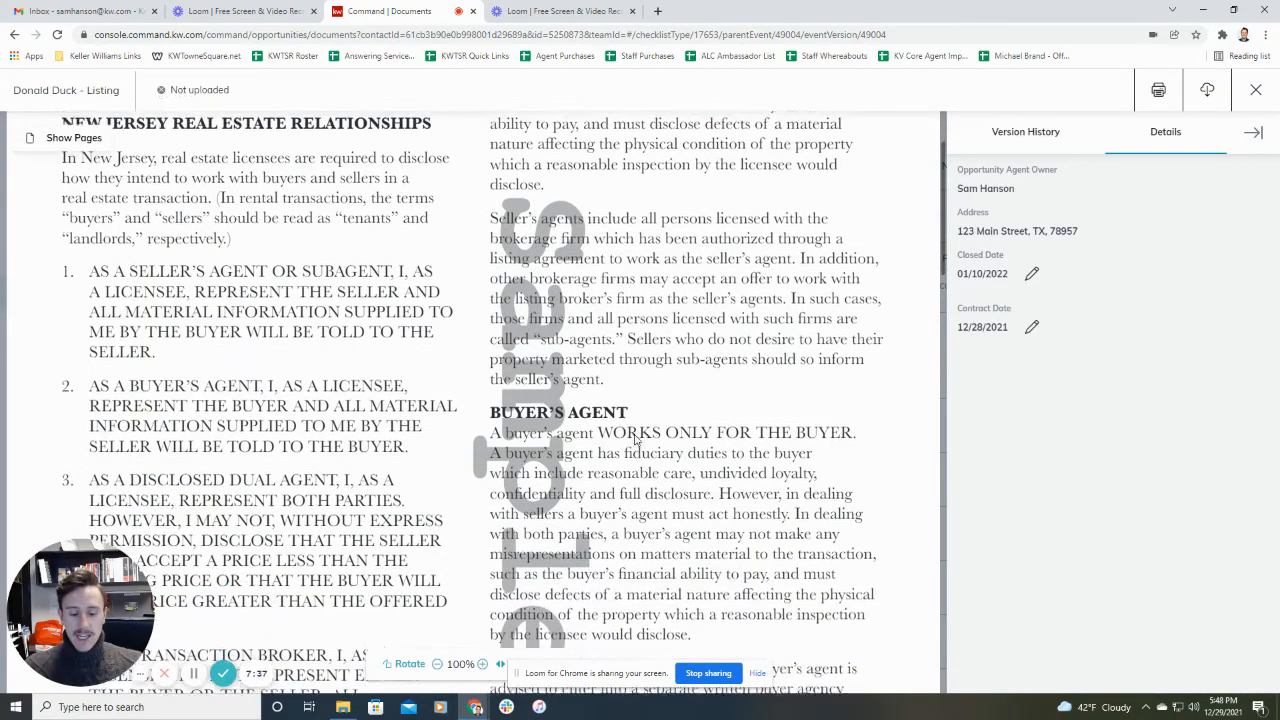
scroll(634, 436, down, 4)
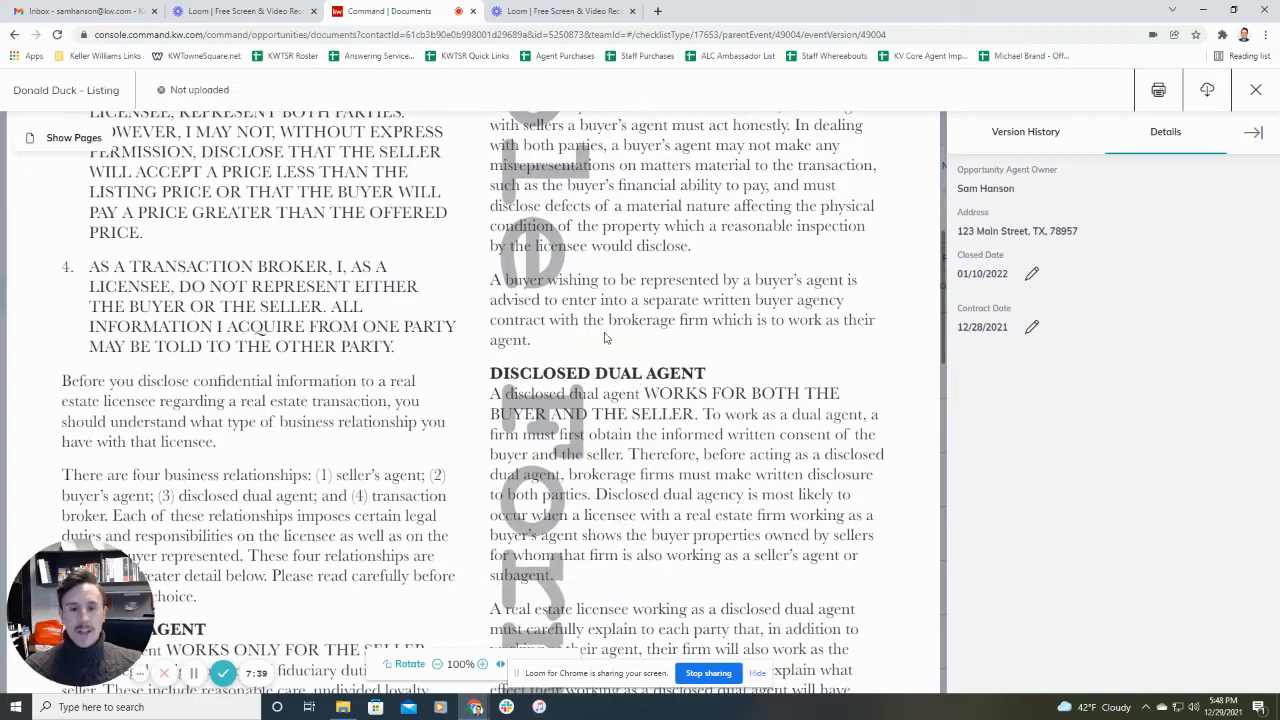
scroll(561, 470, down, 10)
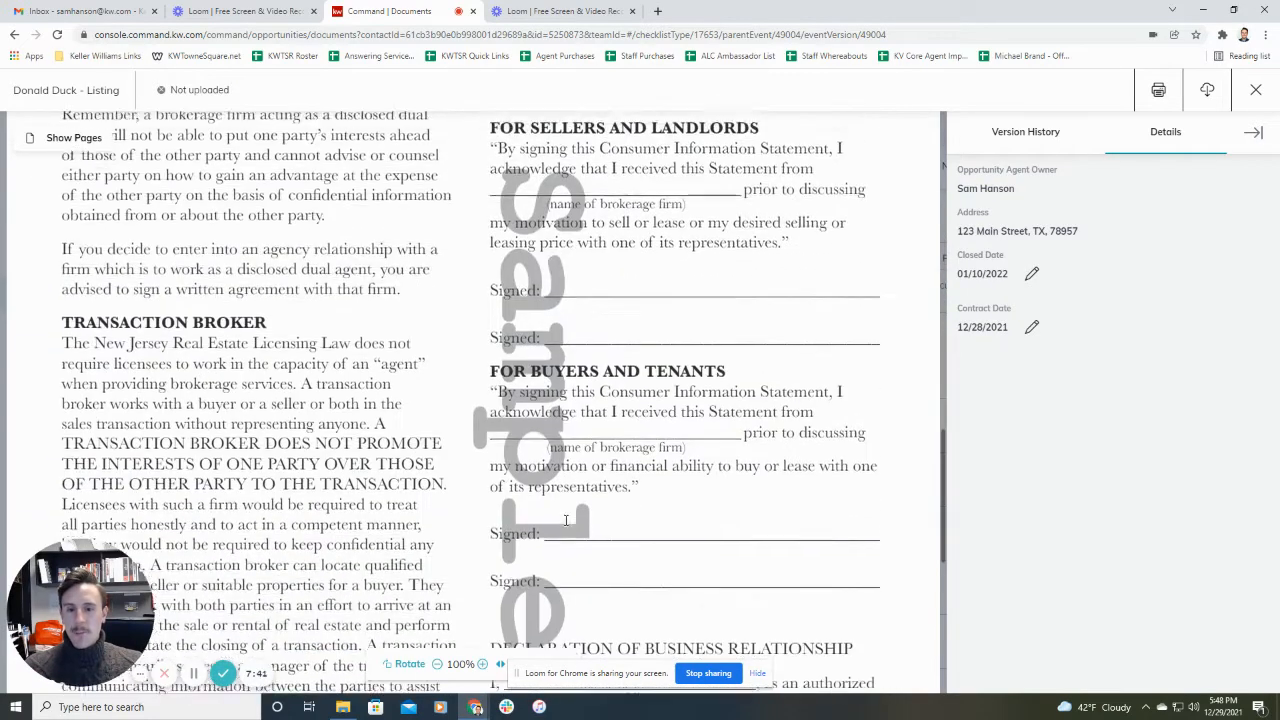
Step: Close the CIS sample and view the sample forms for the Lead Paint Disclosure and the AHS Home Warranty Election
click(1255, 92)
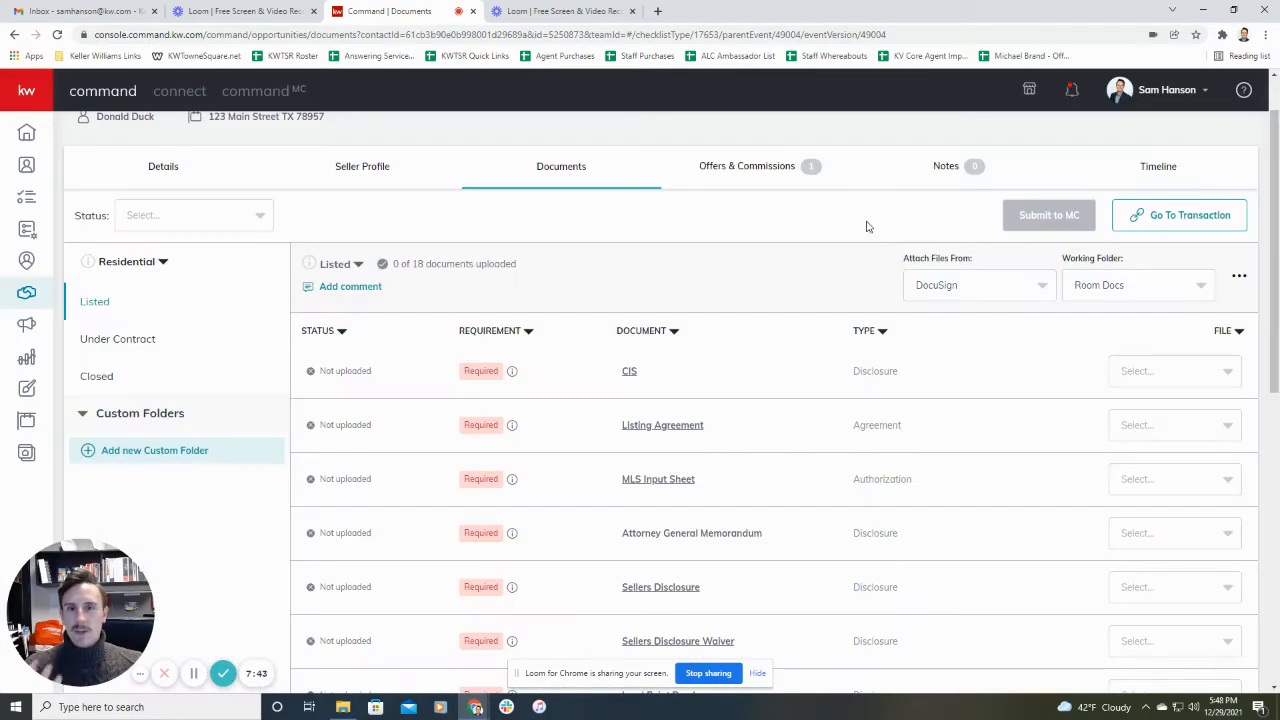
scroll(740, 495, down, 5)
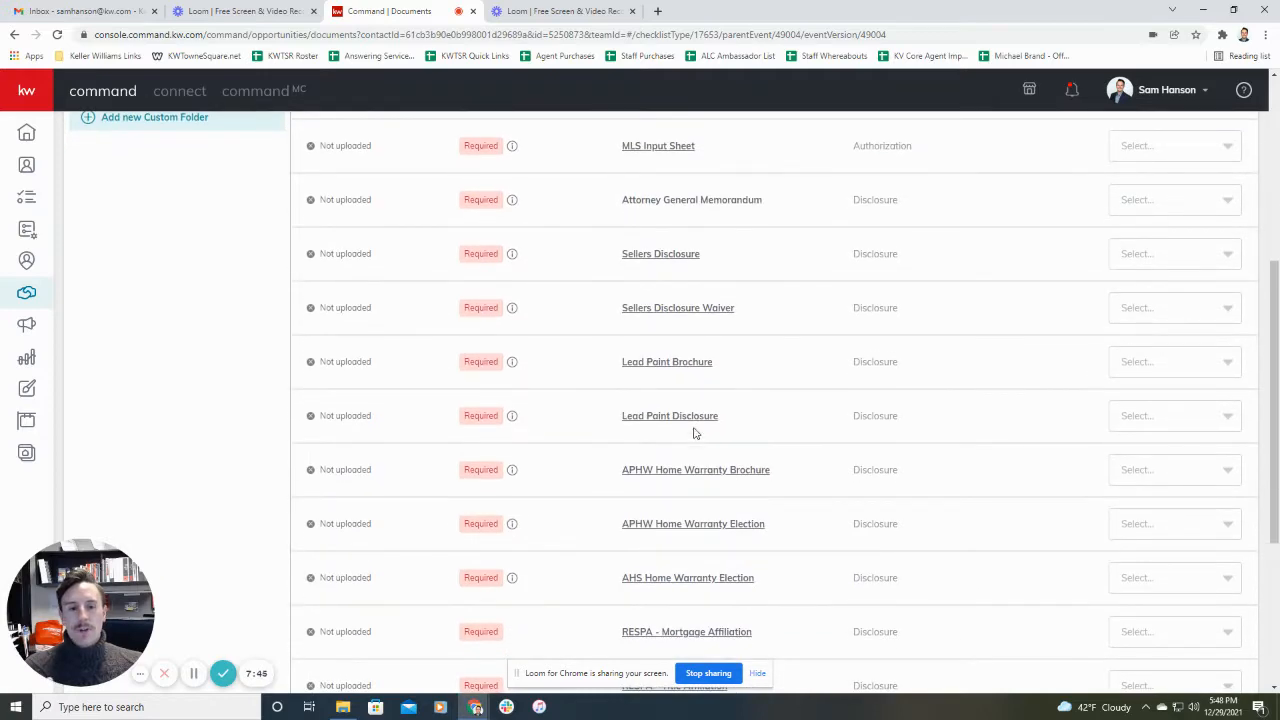
click(686, 415)
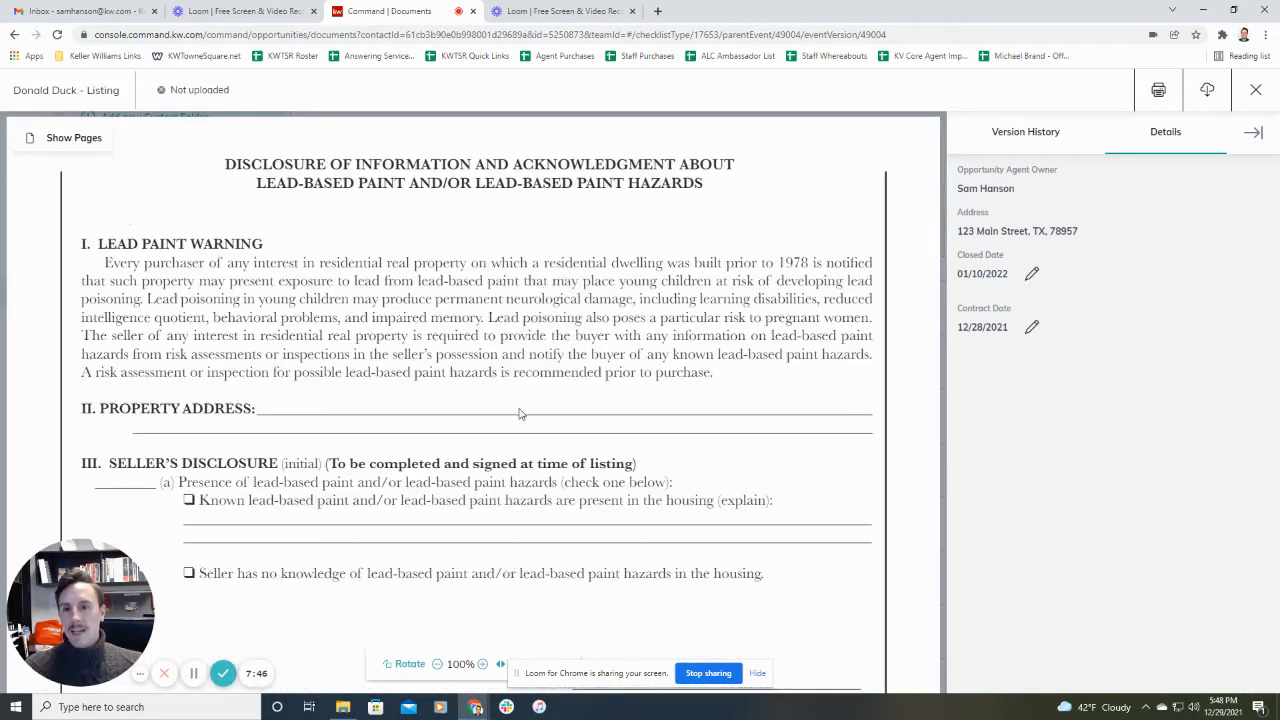
click(1252, 90)
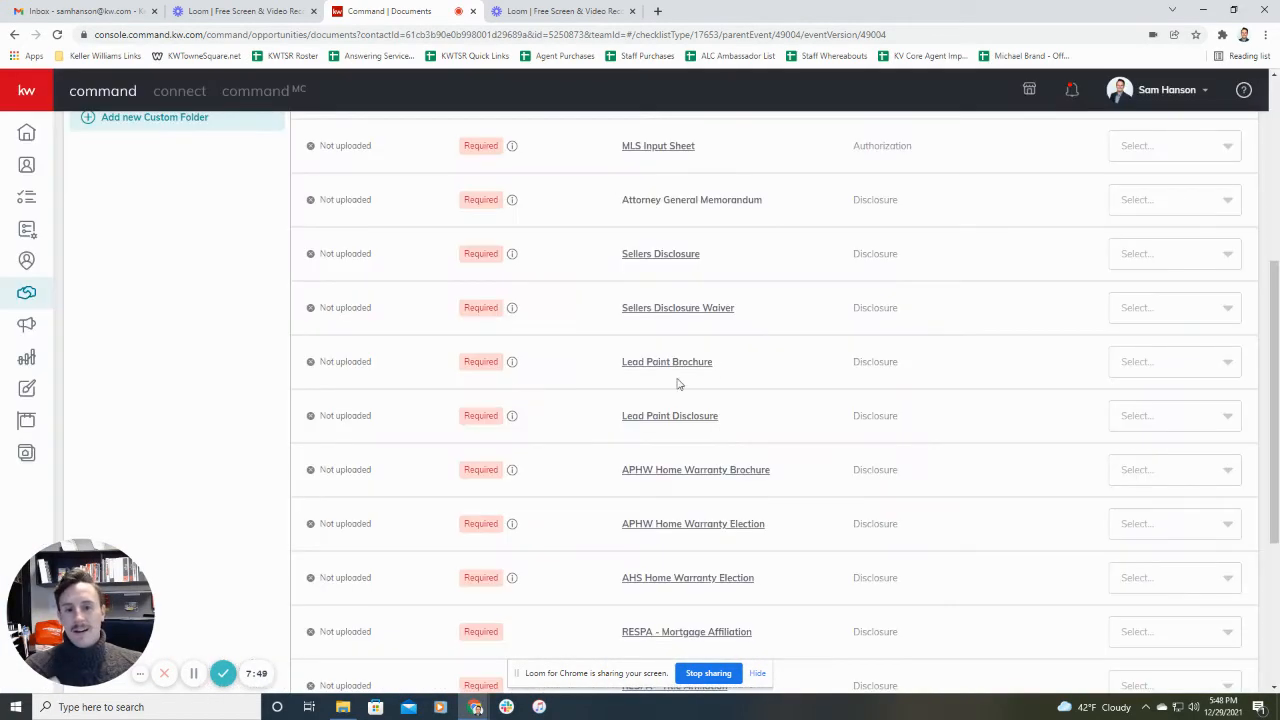
click(686, 577)
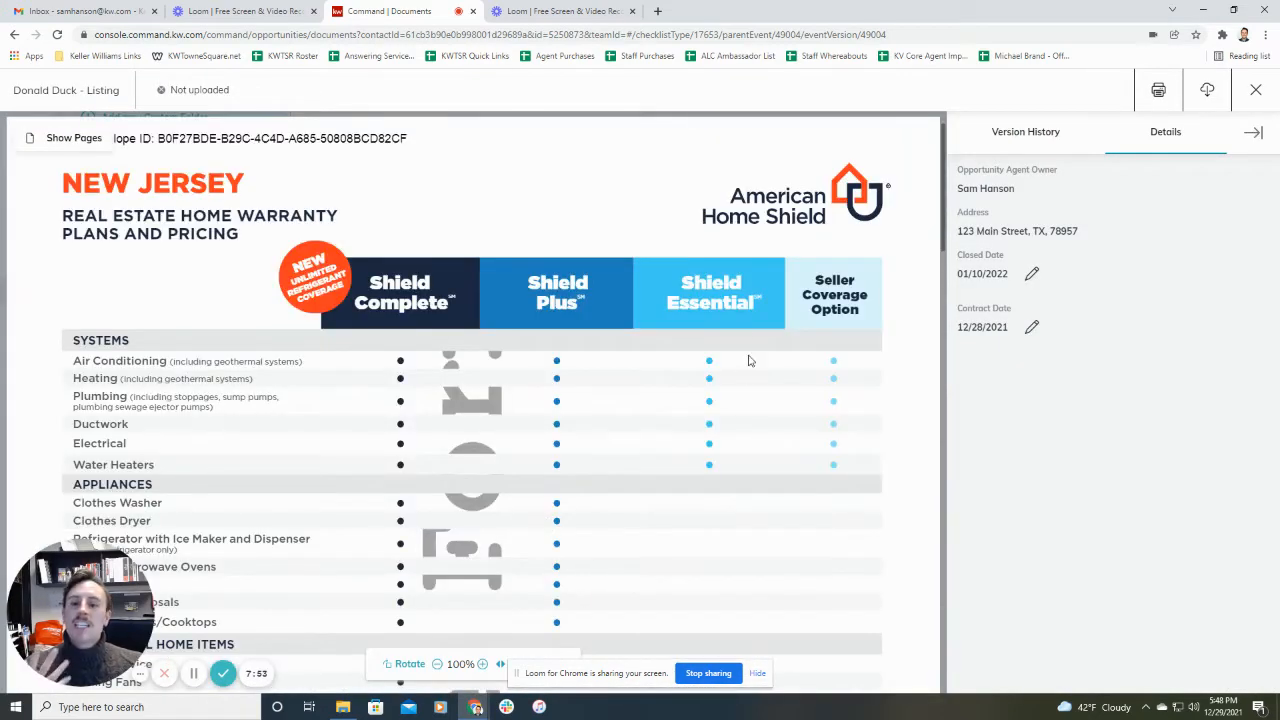
click(1256, 90)
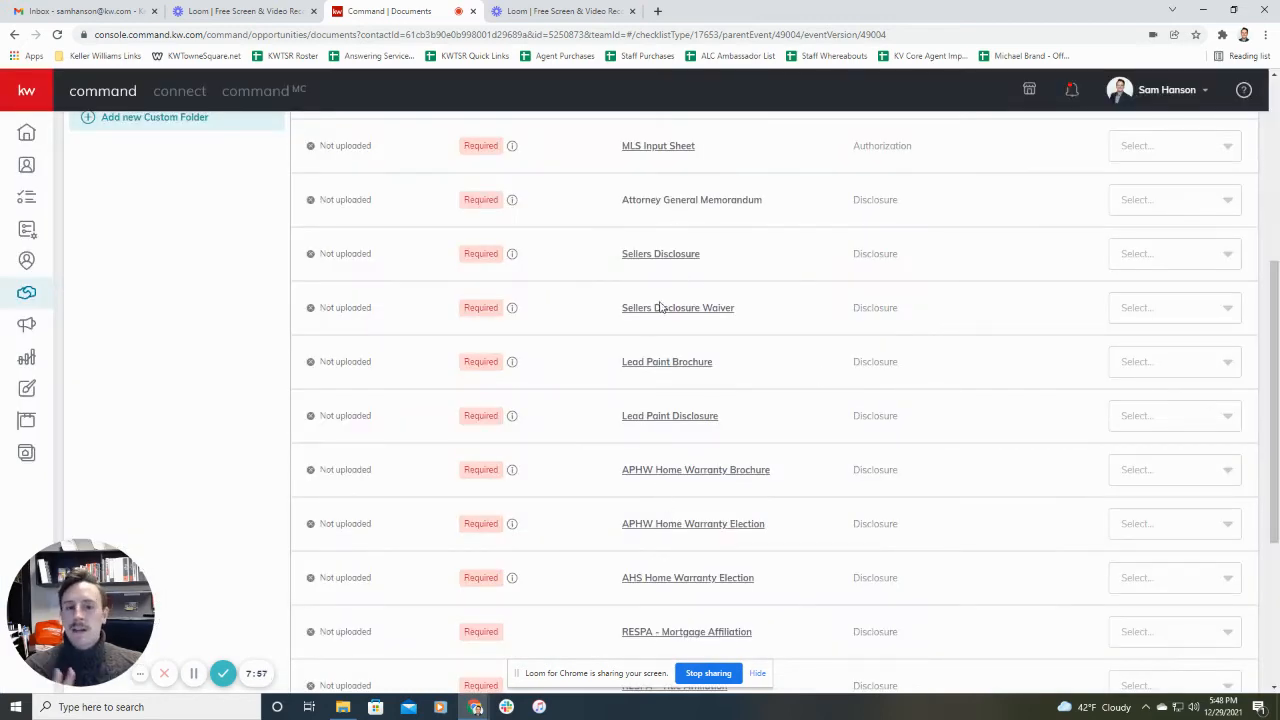
Step: Set the Listed checklist to attach files from DocuSign with Room Docs as working folder, and view its additional document options
scroll(718, 342, up, 3)
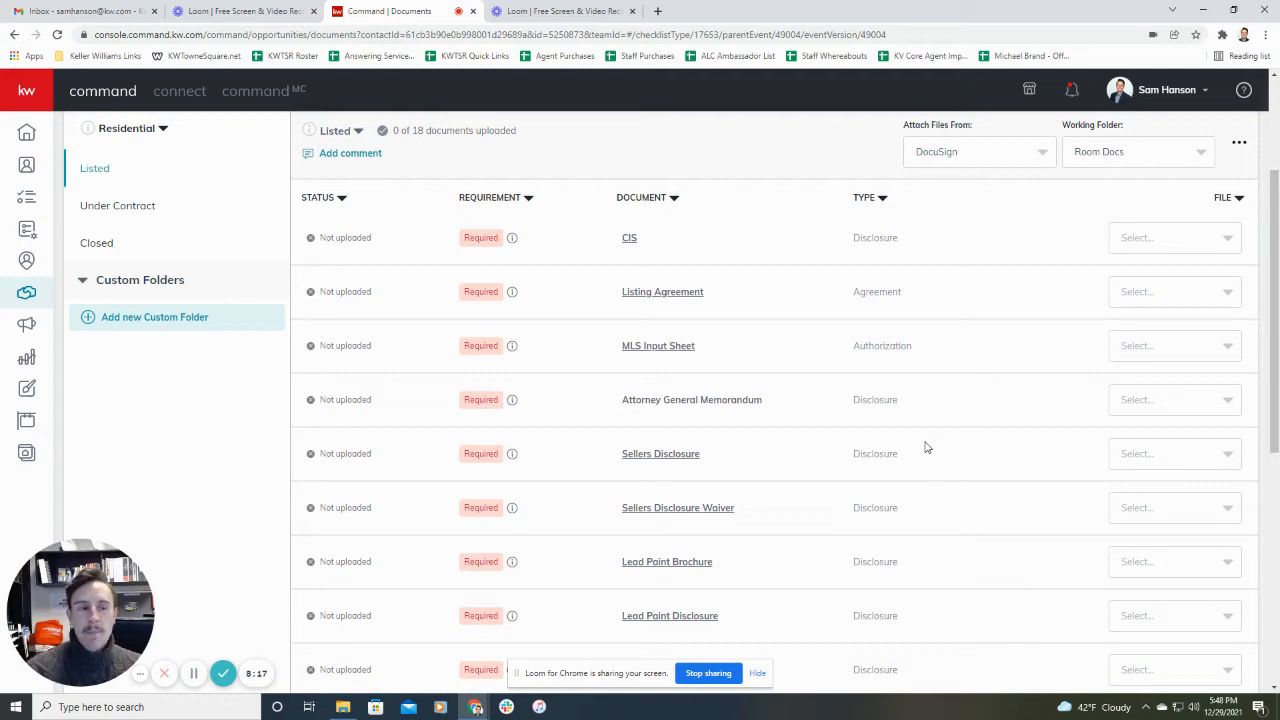
scroll(880, 421, up, 2)
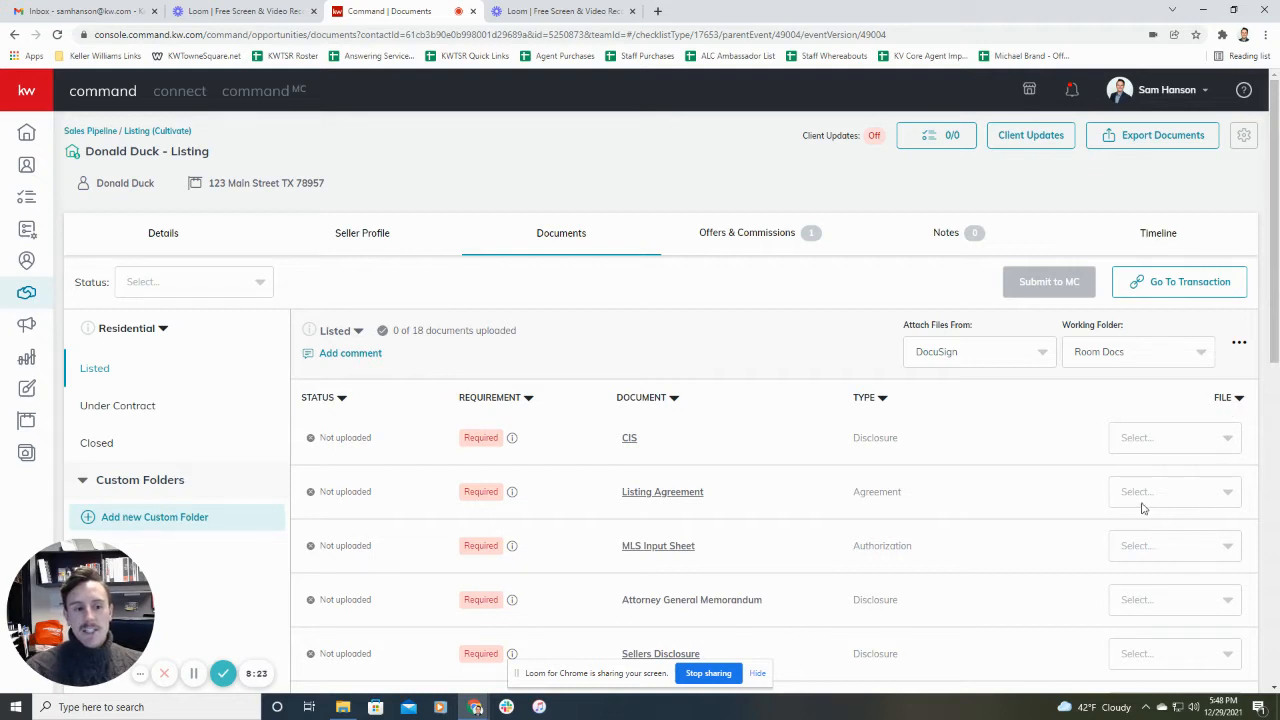
scroll(1005, 536, down, 1)
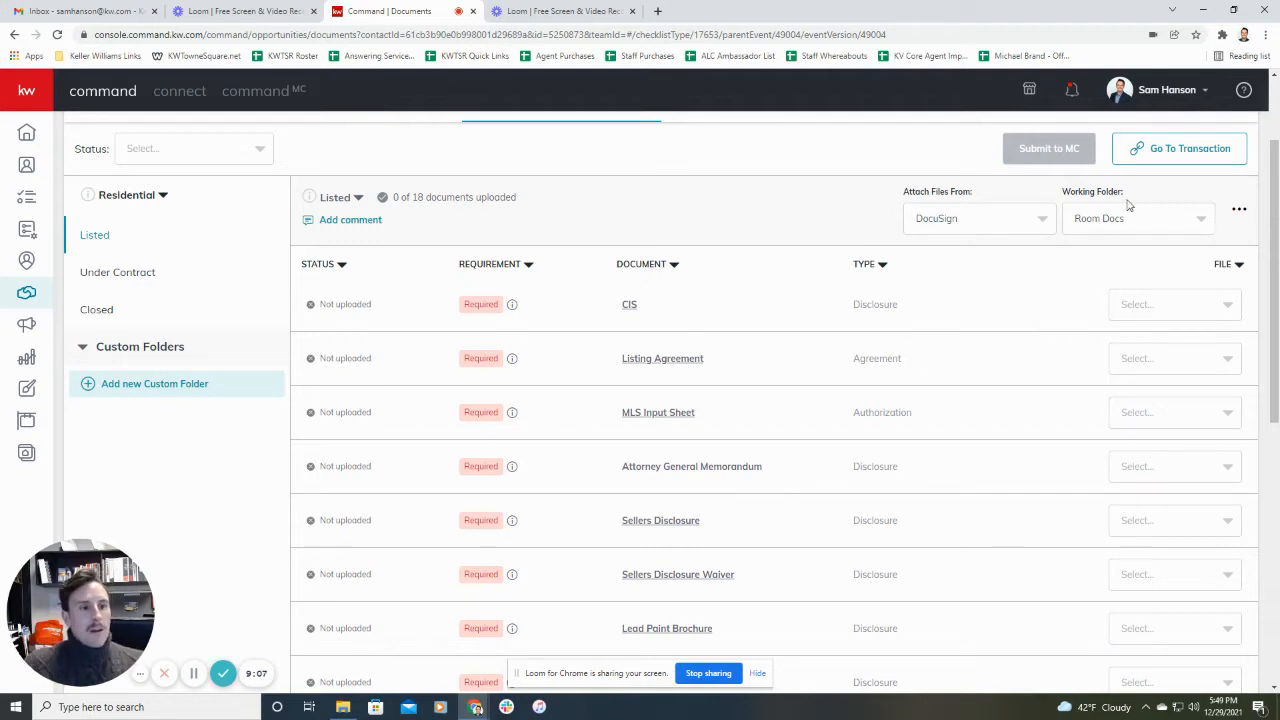
scroll(1050, 383, up, 1)
scroll(1050, 383, up, 1)
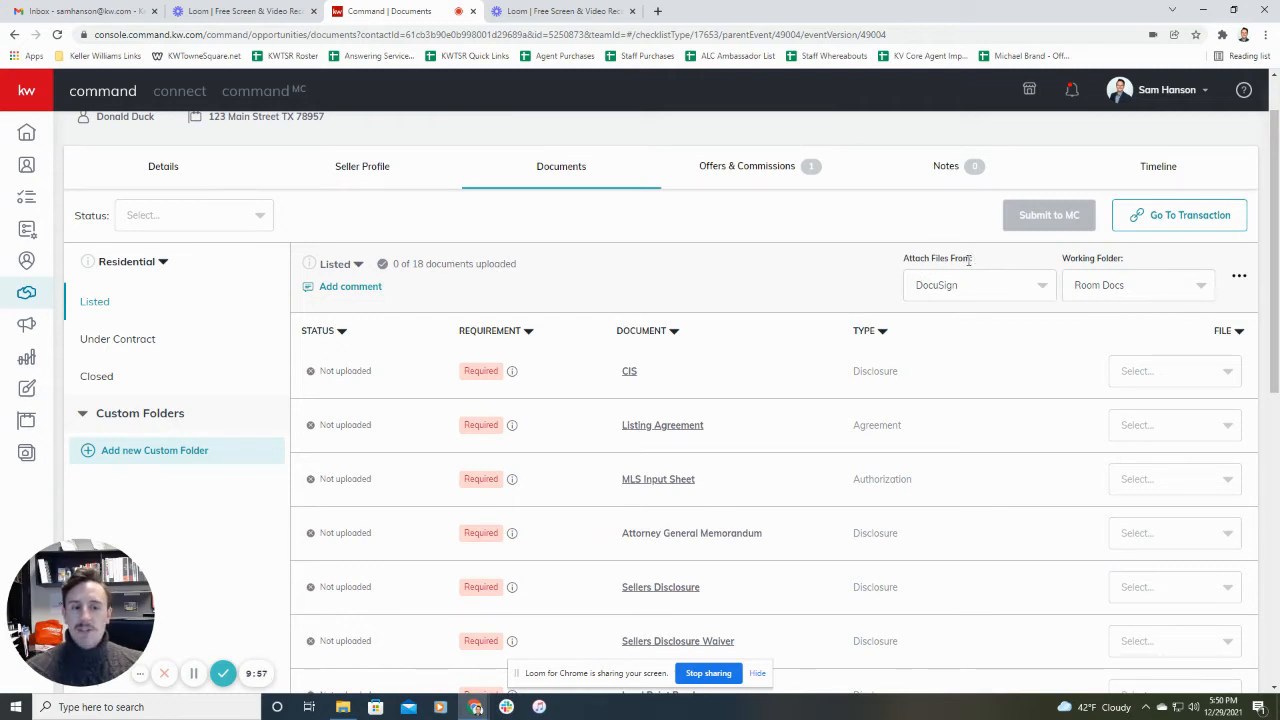
click(1000, 296)
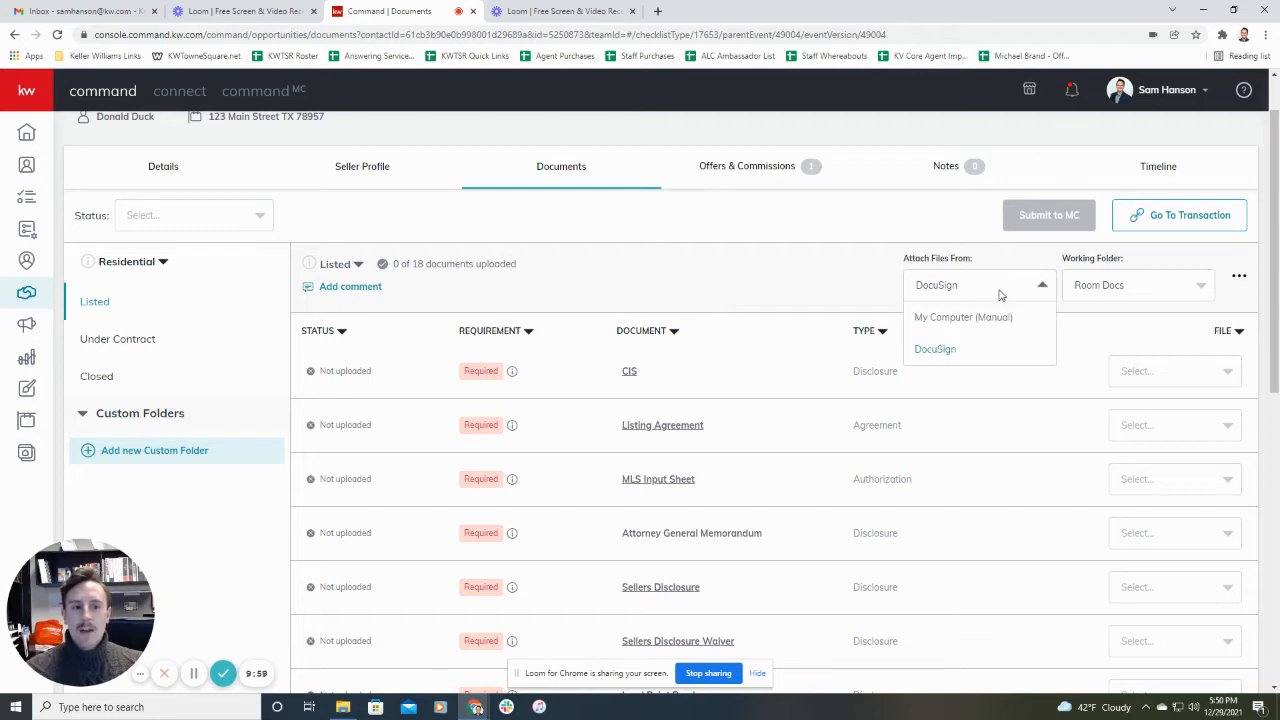
click(950, 355)
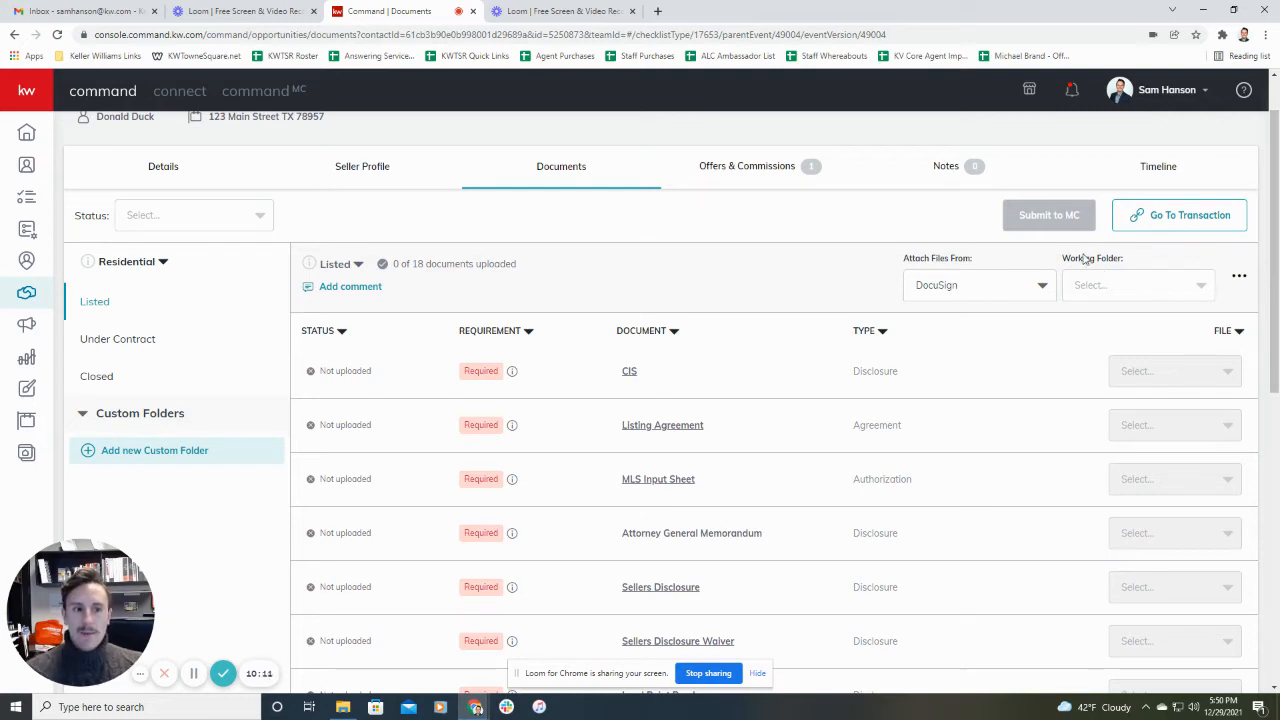
click(1180, 287)
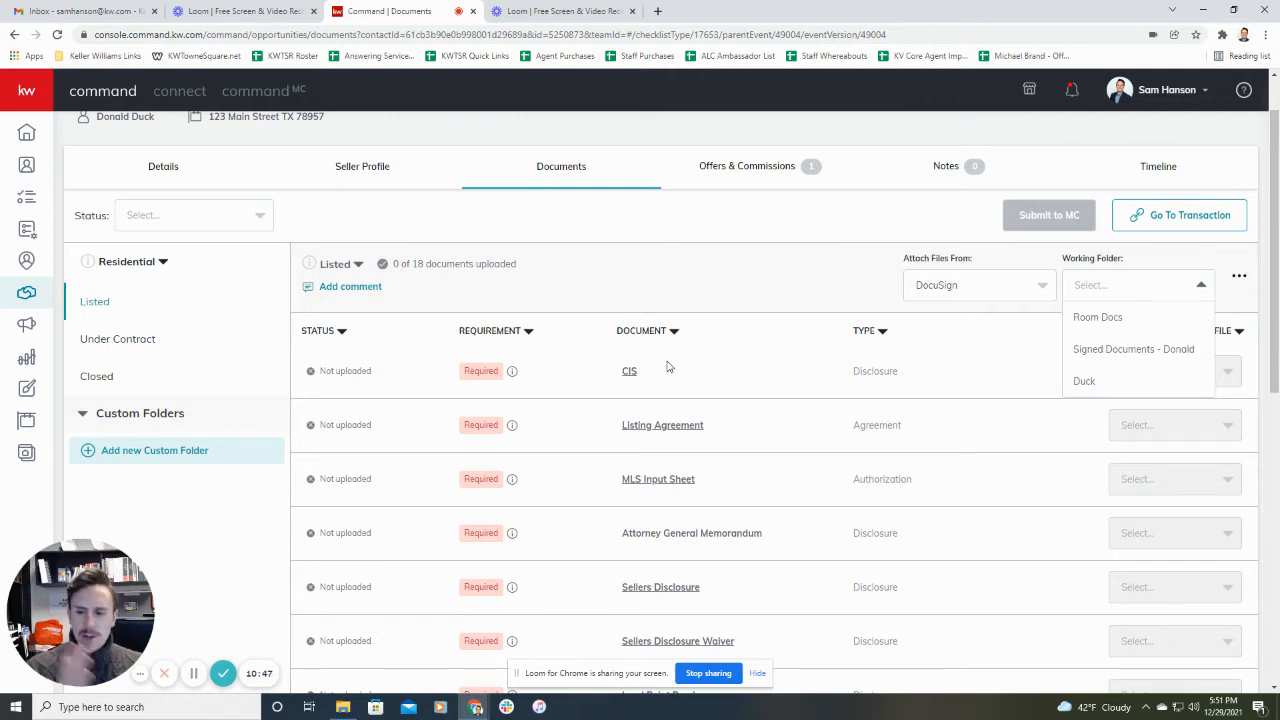
click(1101, 322)
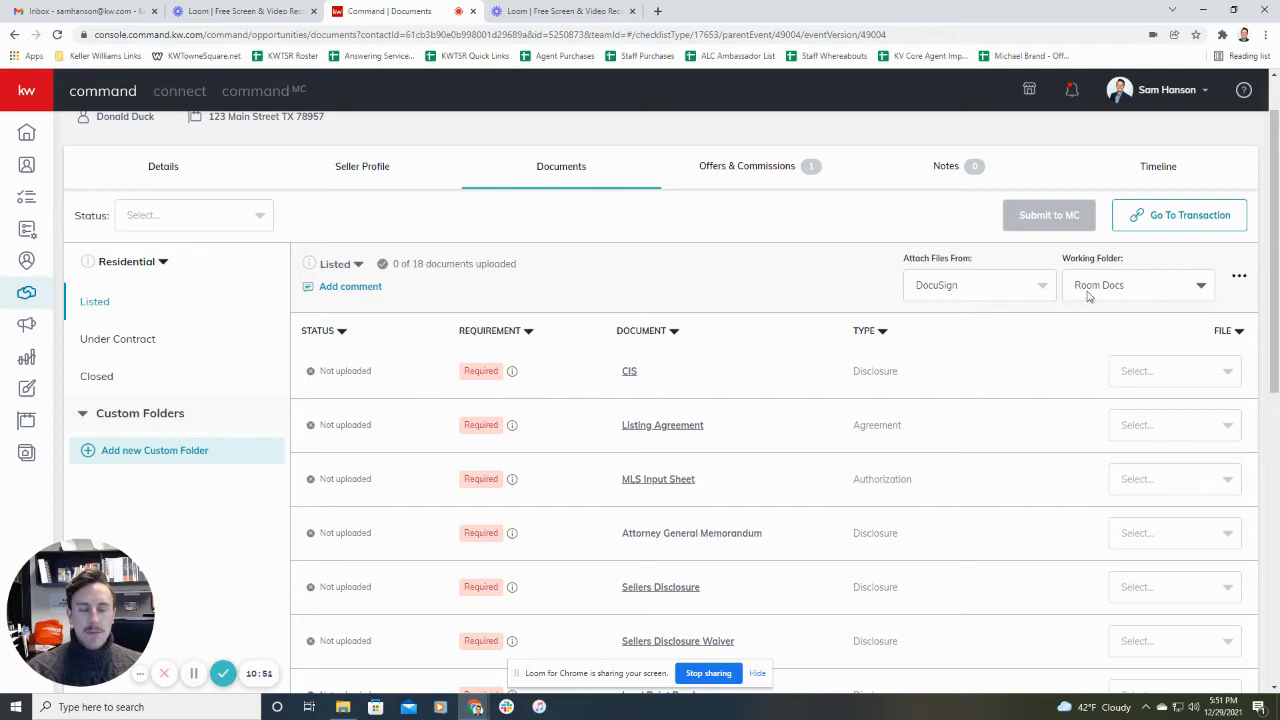
click(1240, 280)
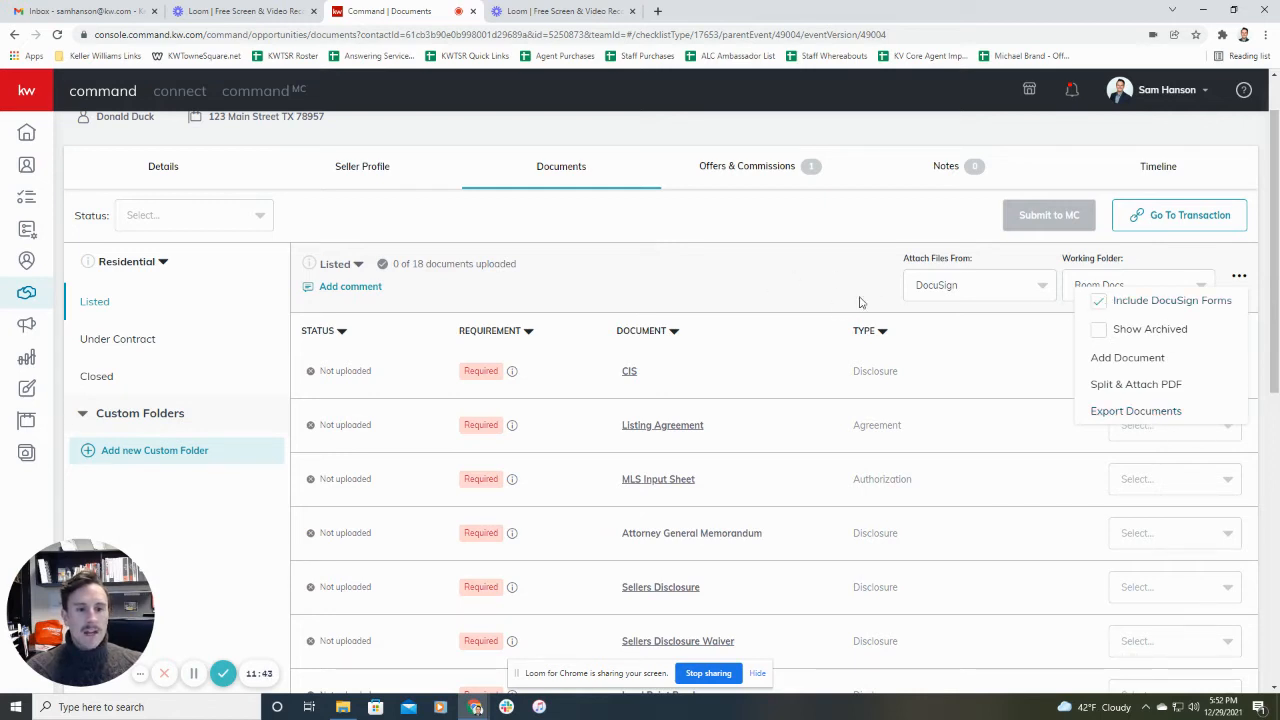
click(817, 281)
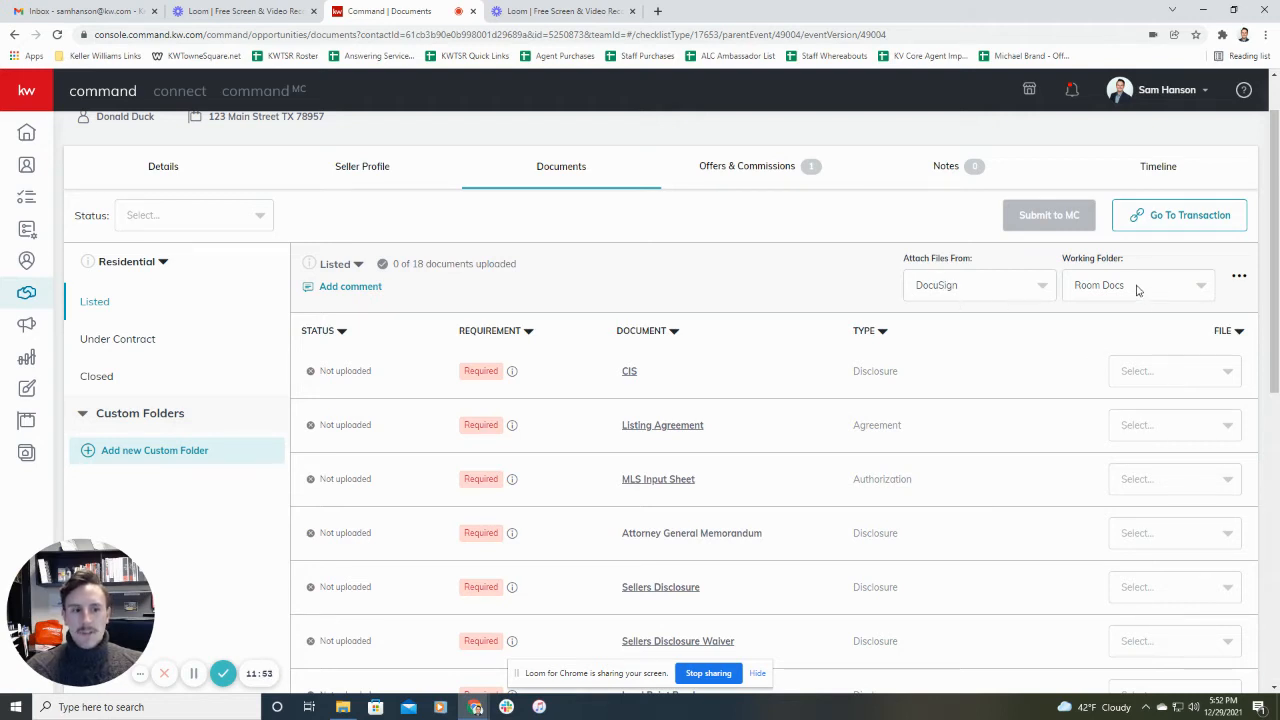
Step: Find the DocuSign file "NJREC - CIS A - With Optional Receipt - Listing.pdf" and attach it to the CIS item
click(1228, 376)
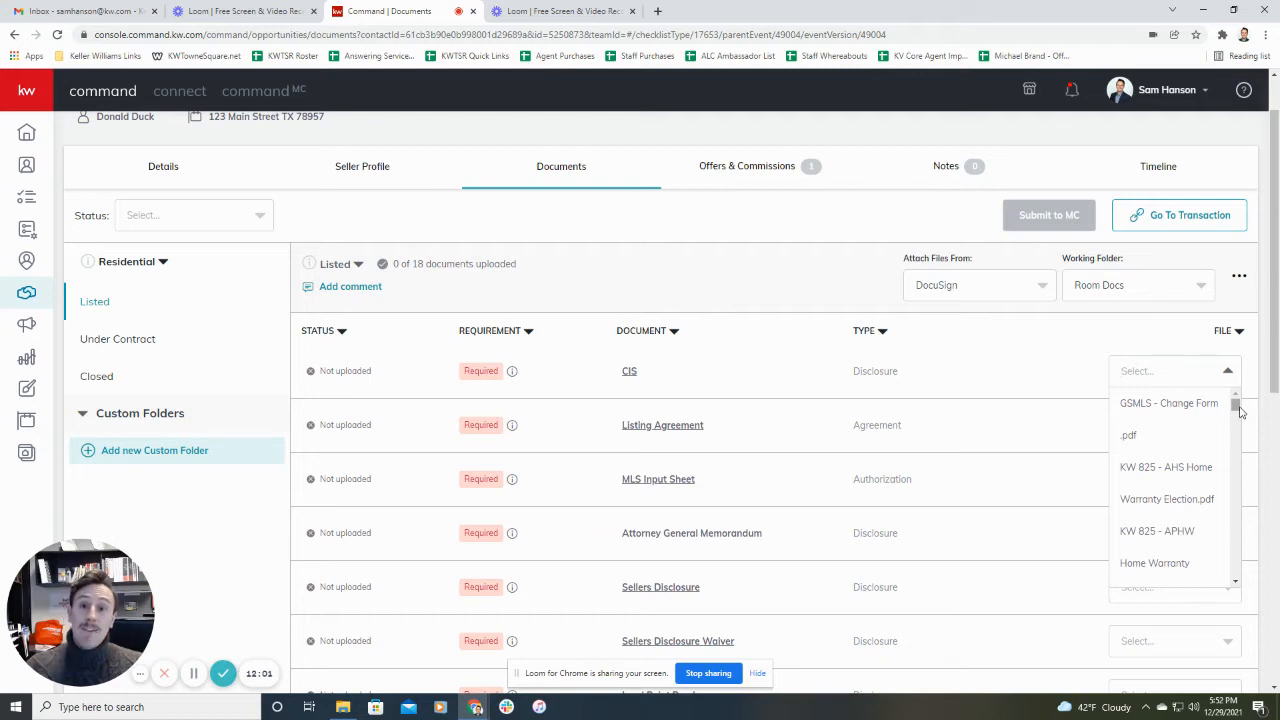
mouse_move(1240, 412)
mouse_down()
mouse_move(1247, 563)
mouse_move(1236, 405)
mouse_up()
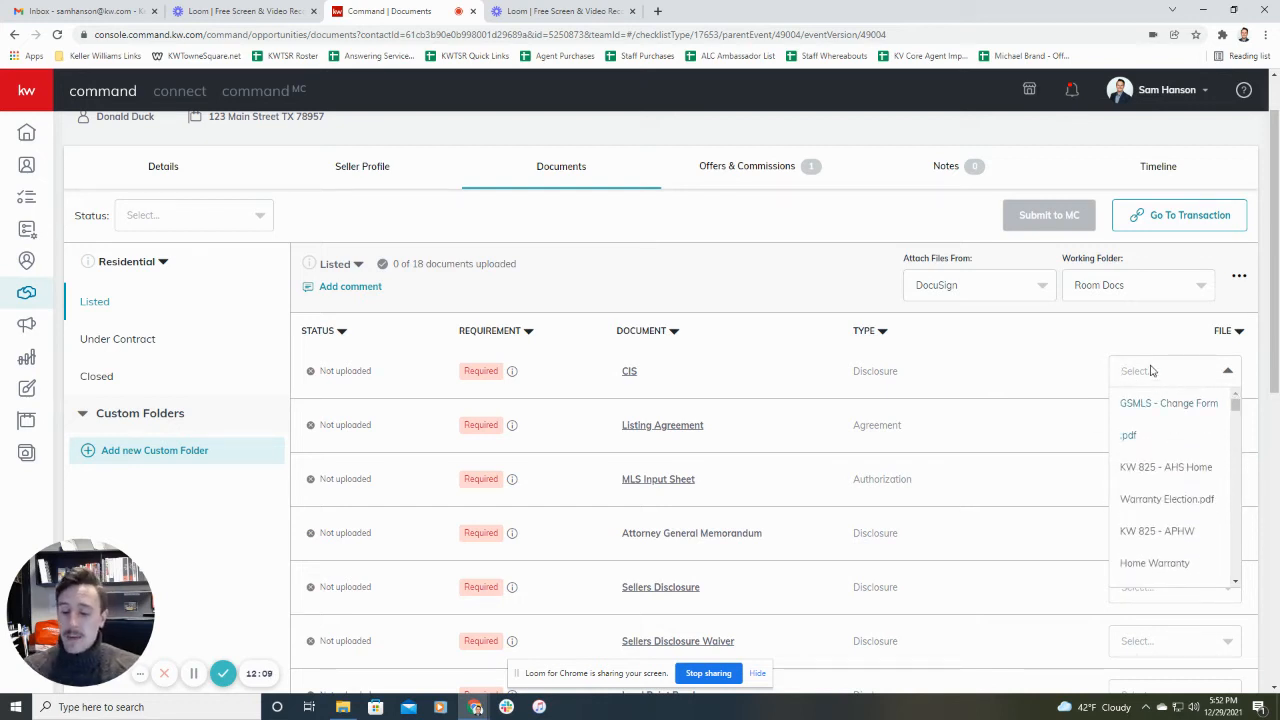
text(CIS)
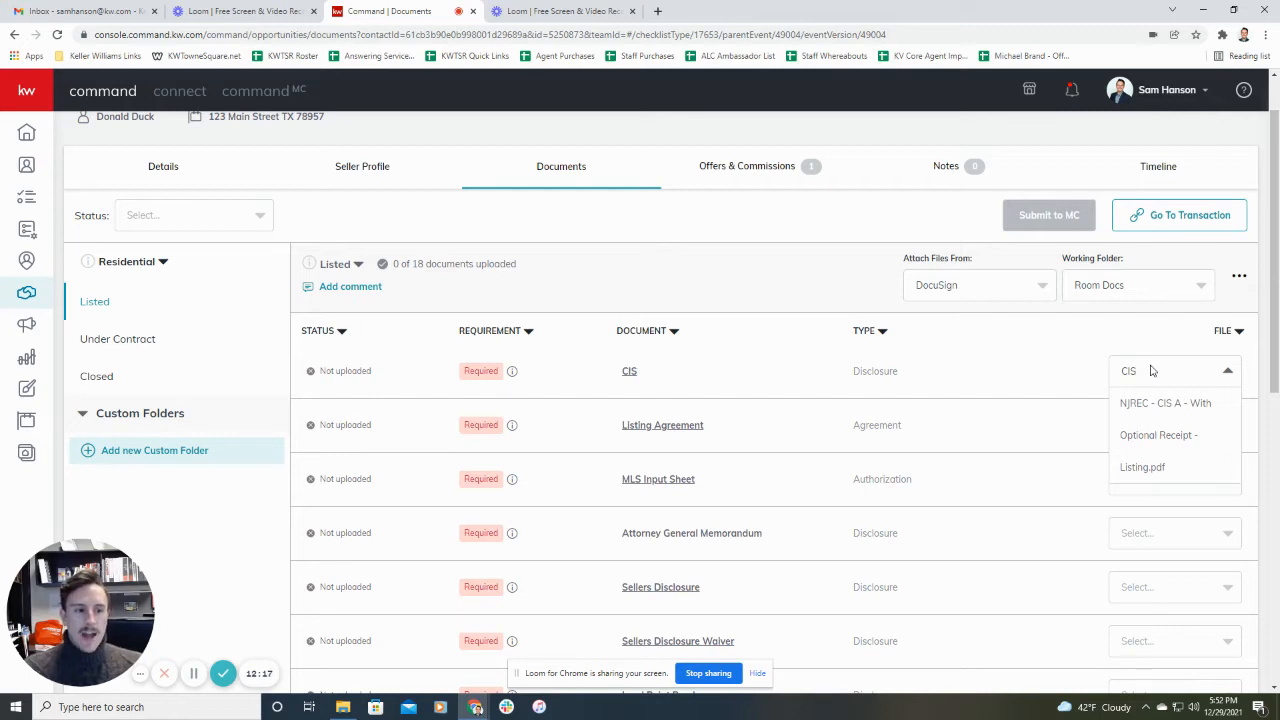
click(1155, 440)
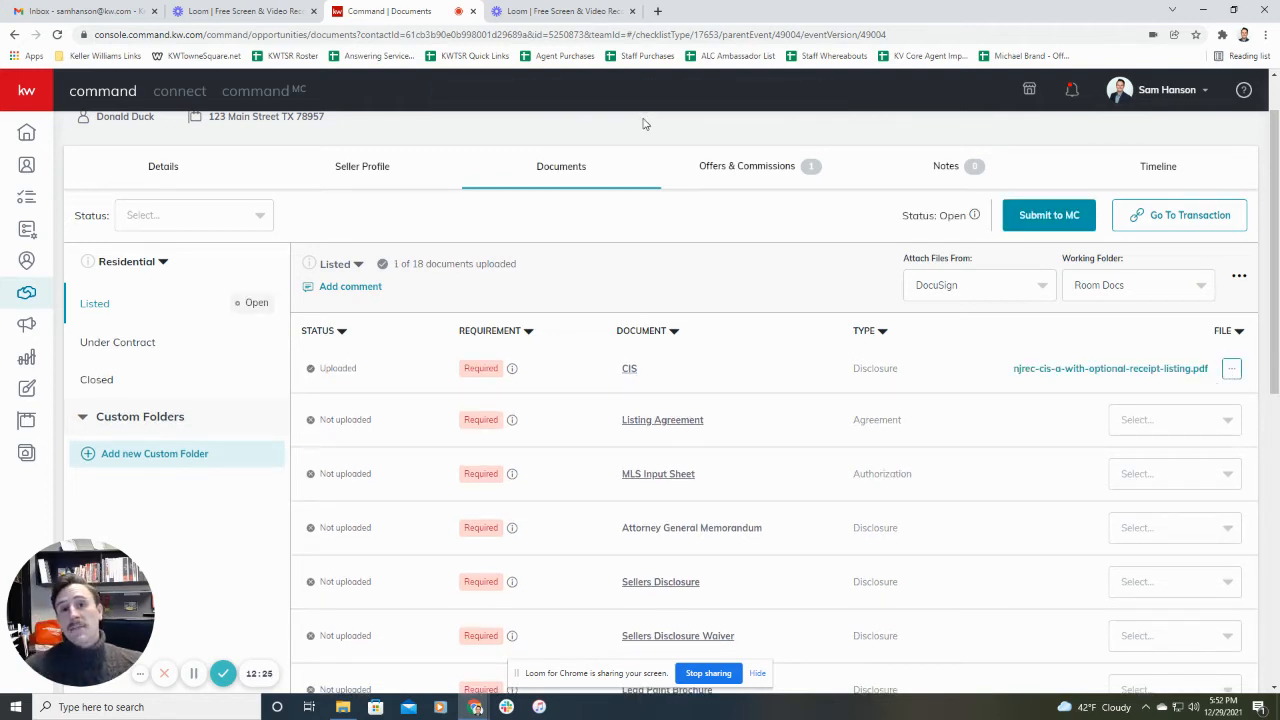
Step: Search the files for "listing ag" and attach "KW 825 - Exclusive Listing Agreement .pdf" to the Listing Agreement item
click(1179, 429)
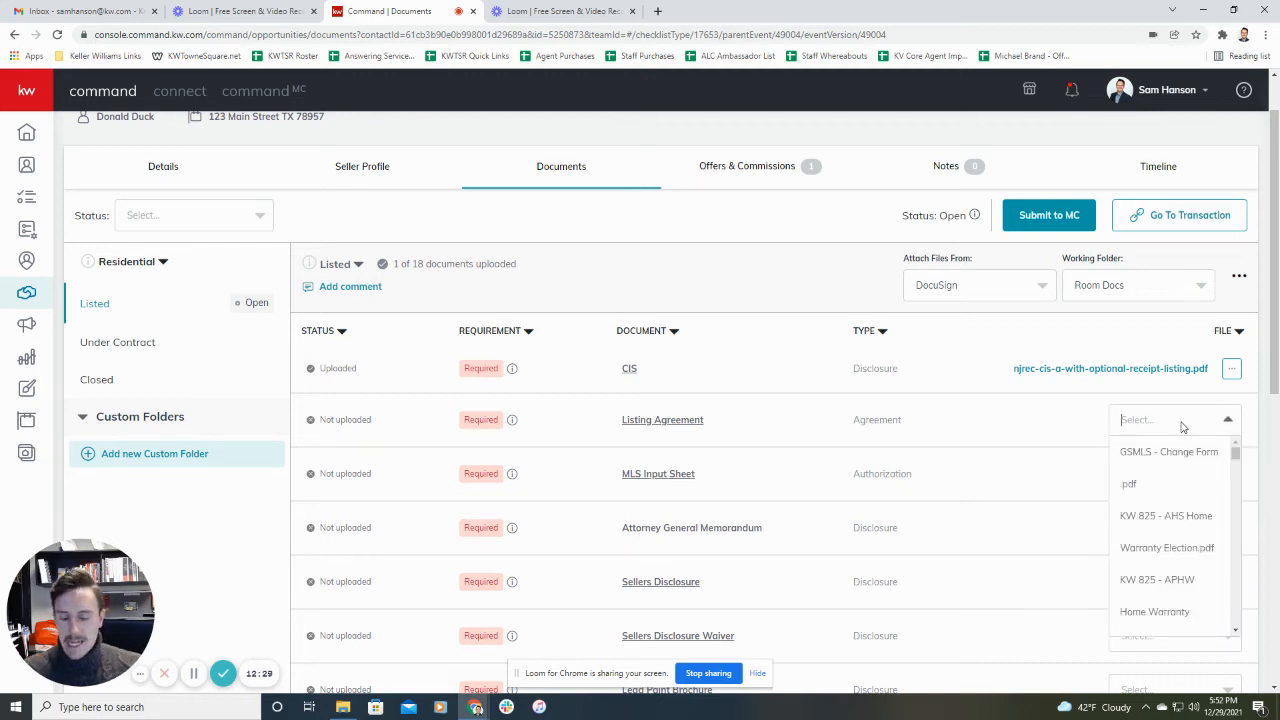
text(list)
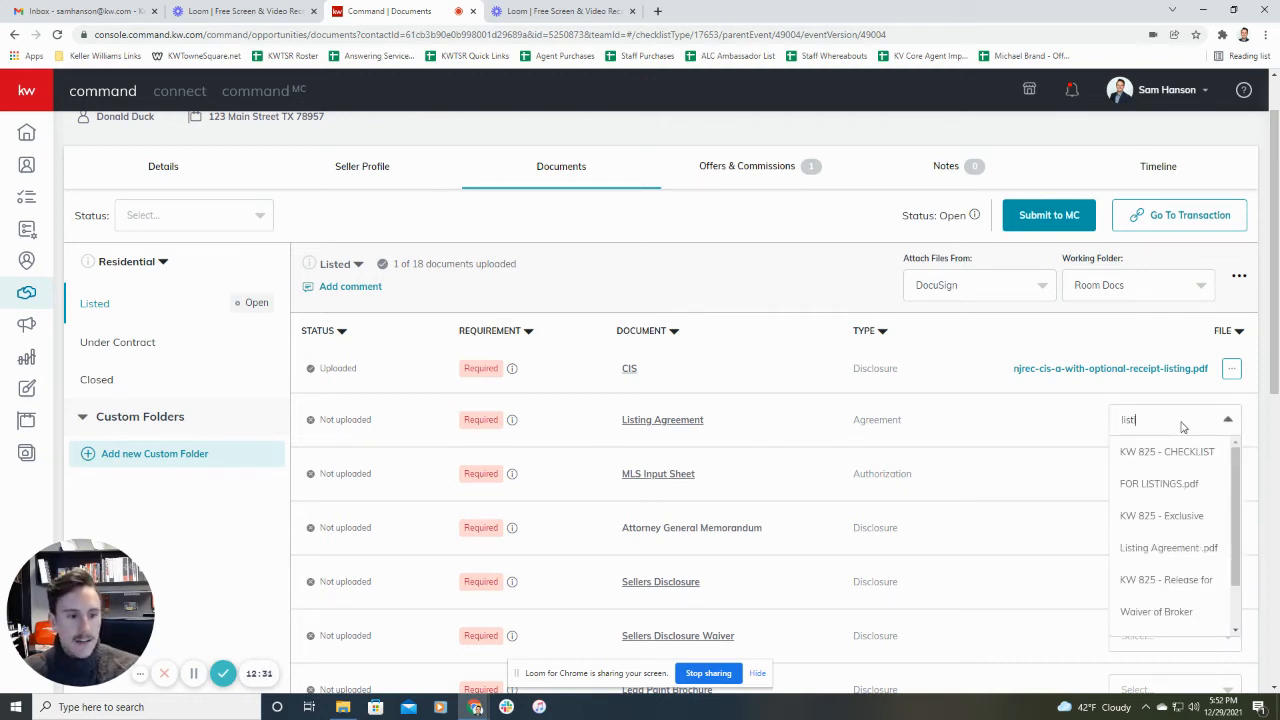
text(ing ag)
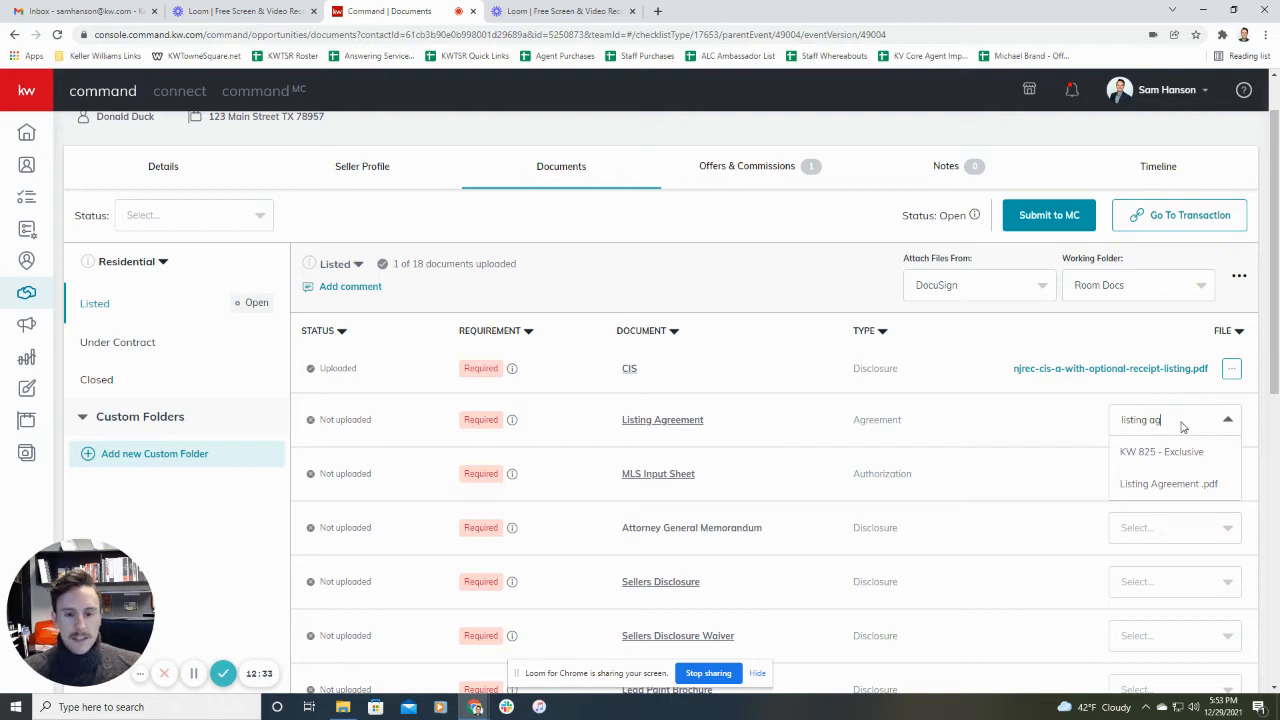
click(1177, 460)
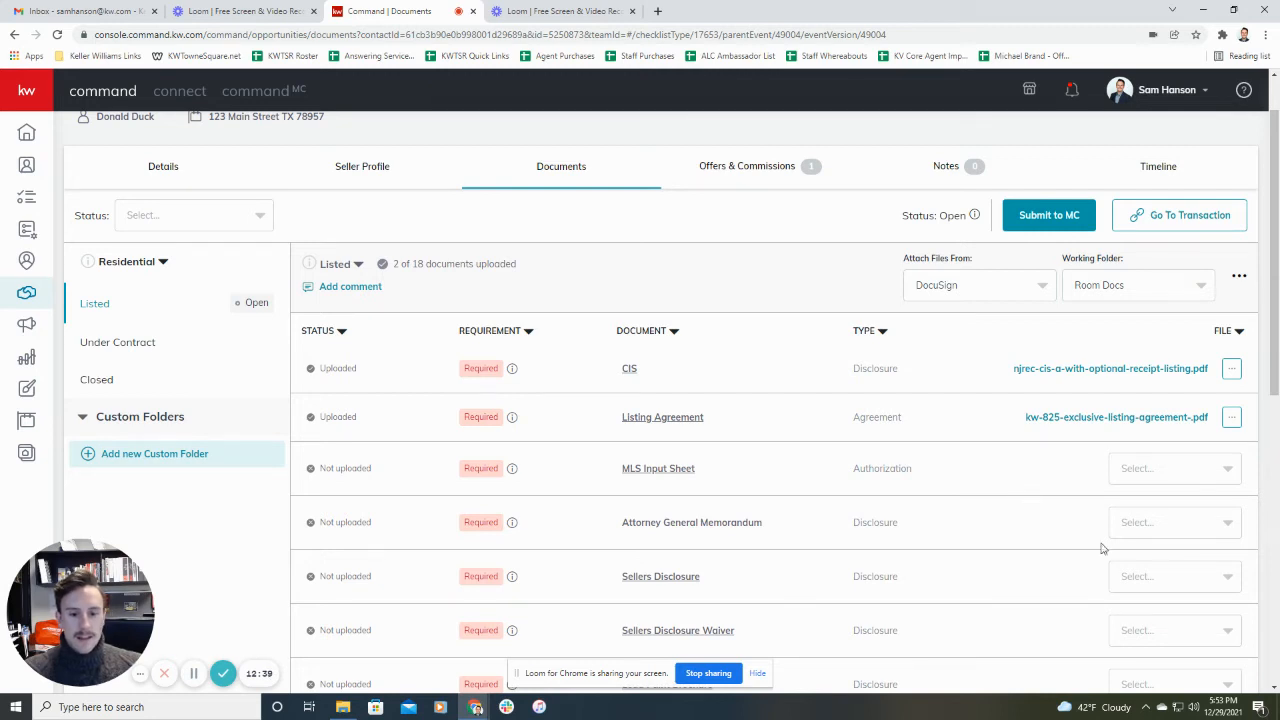
Step: Search the files for "seller" and attach "KW 825 - Seller's Disclosure Waiver.pdf" to the Sellers Disclosure item
click(1162, 578)
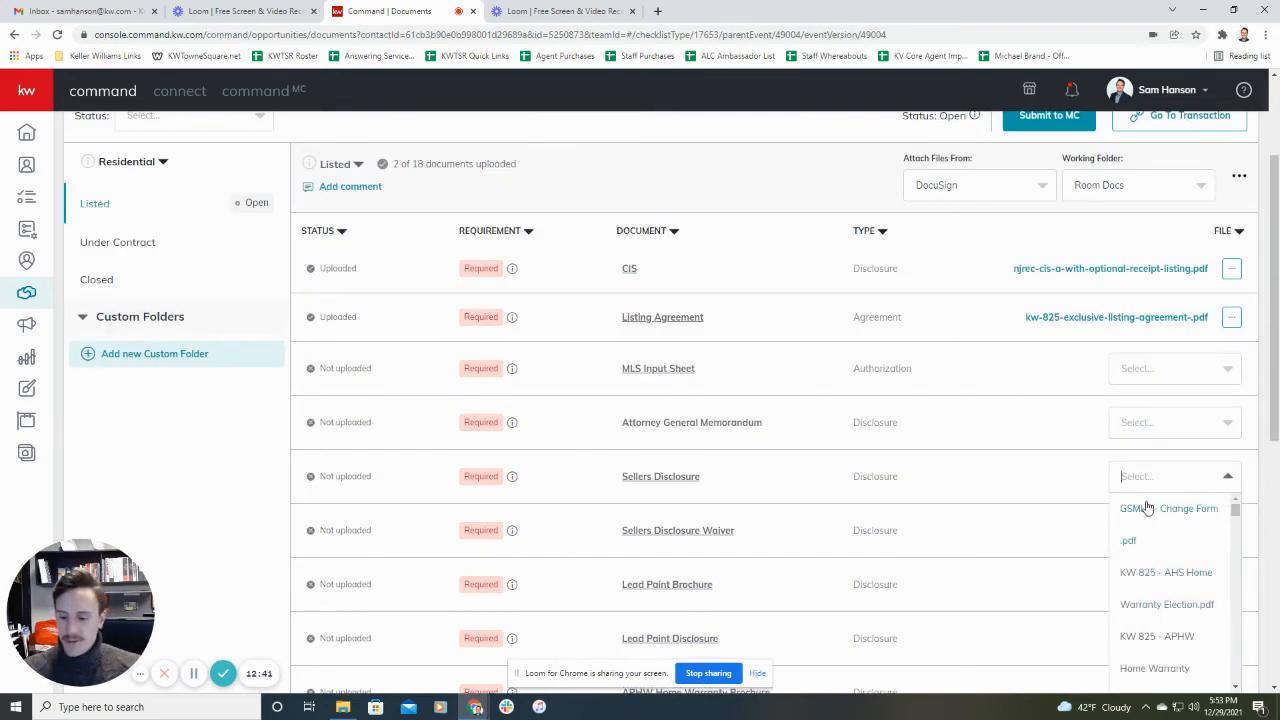
text(seller)
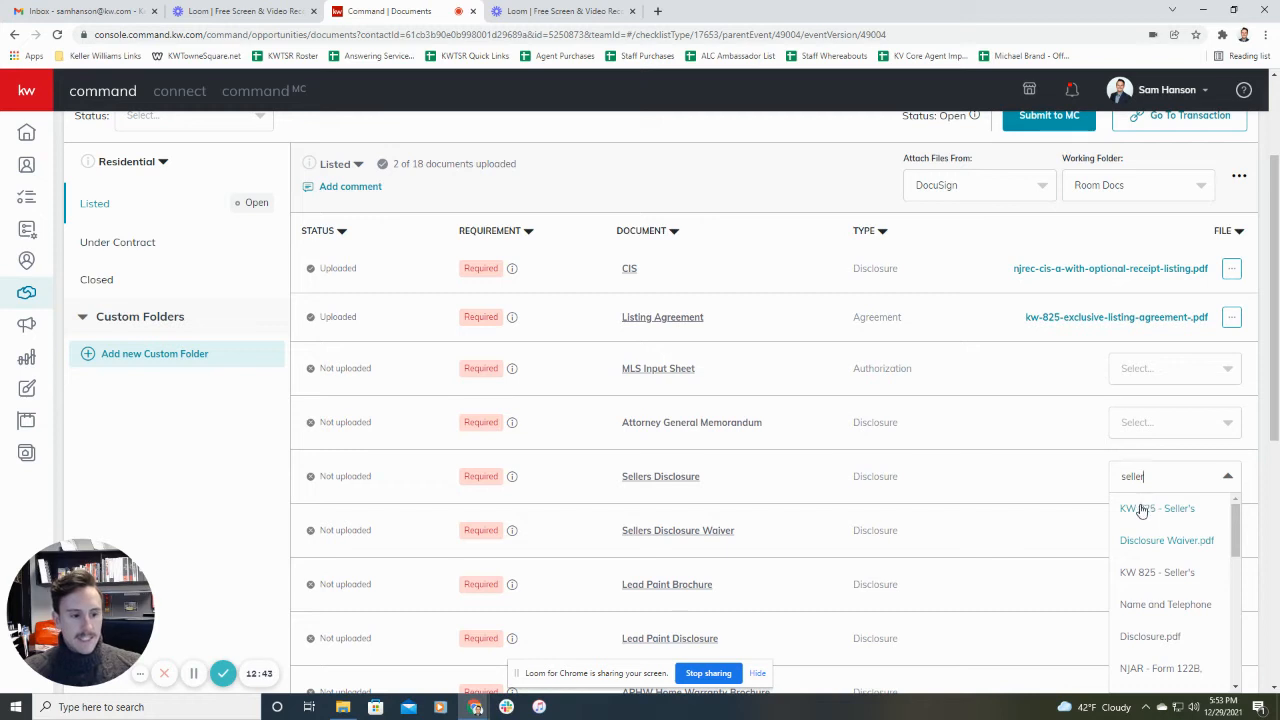
click(1155, 512)
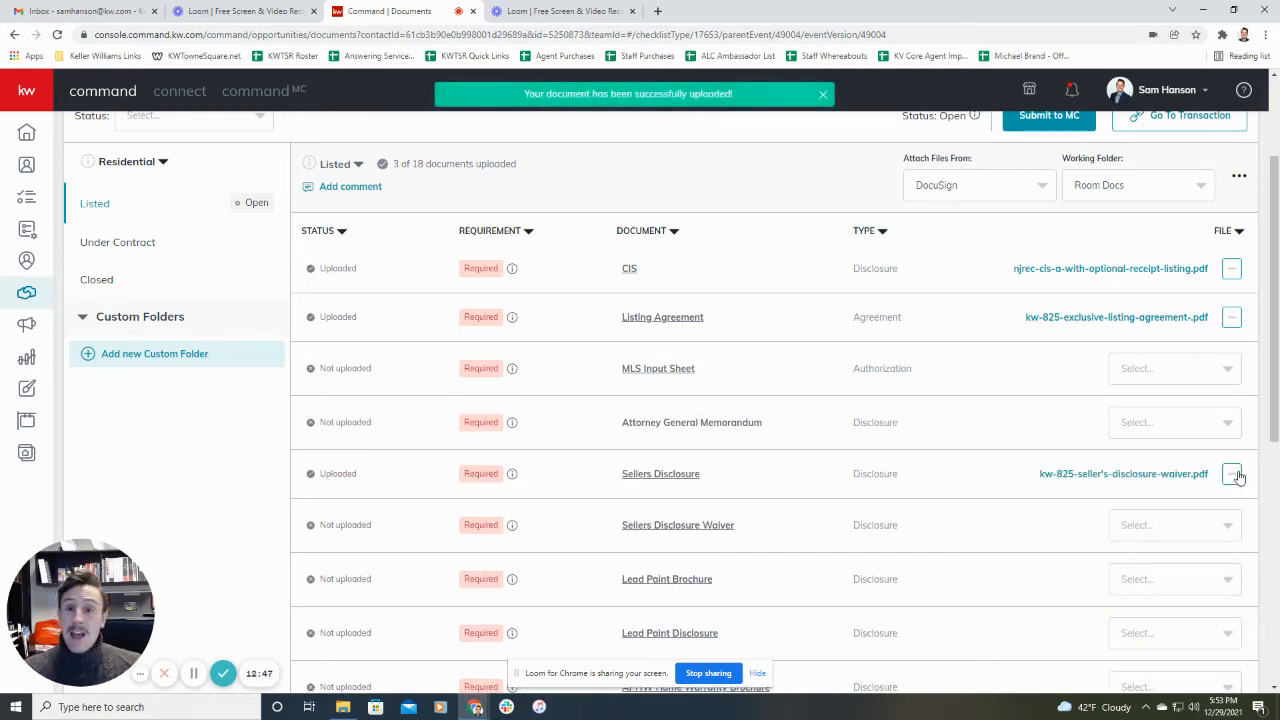
Step: Remove the attached waiver file from the Sellers Disclosure item
click(1236, 475)
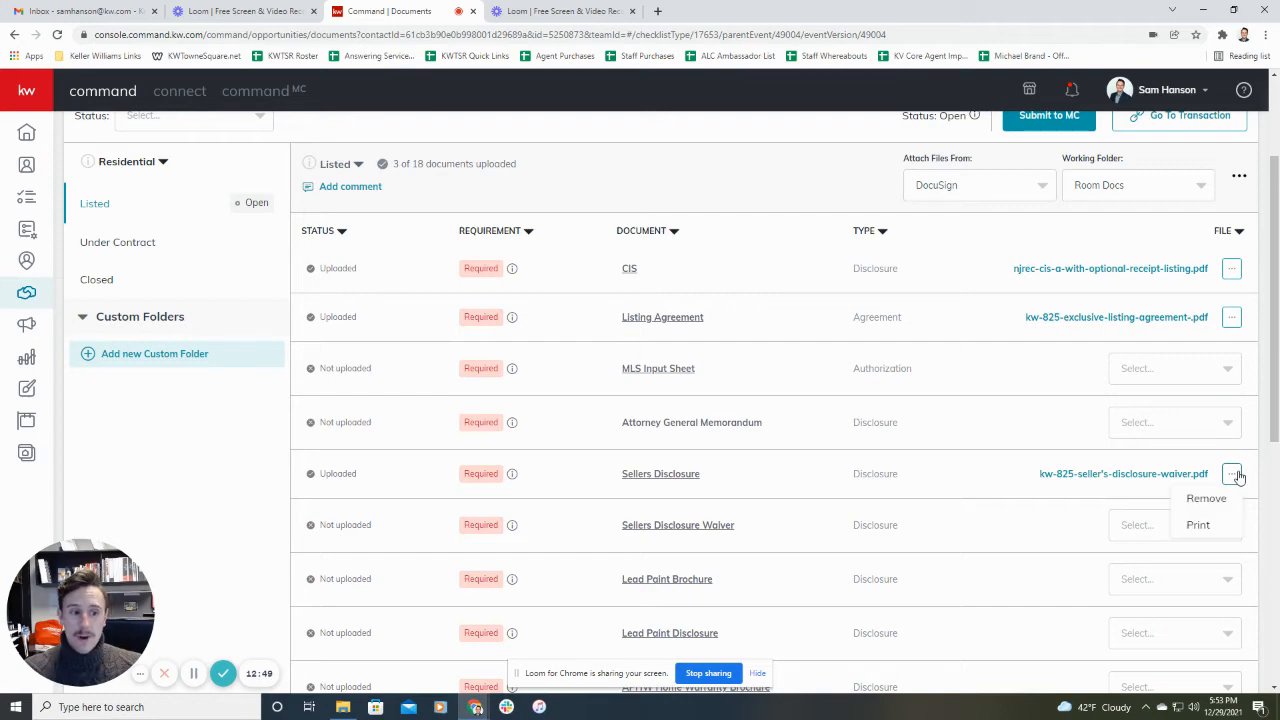
click(1207, 500)
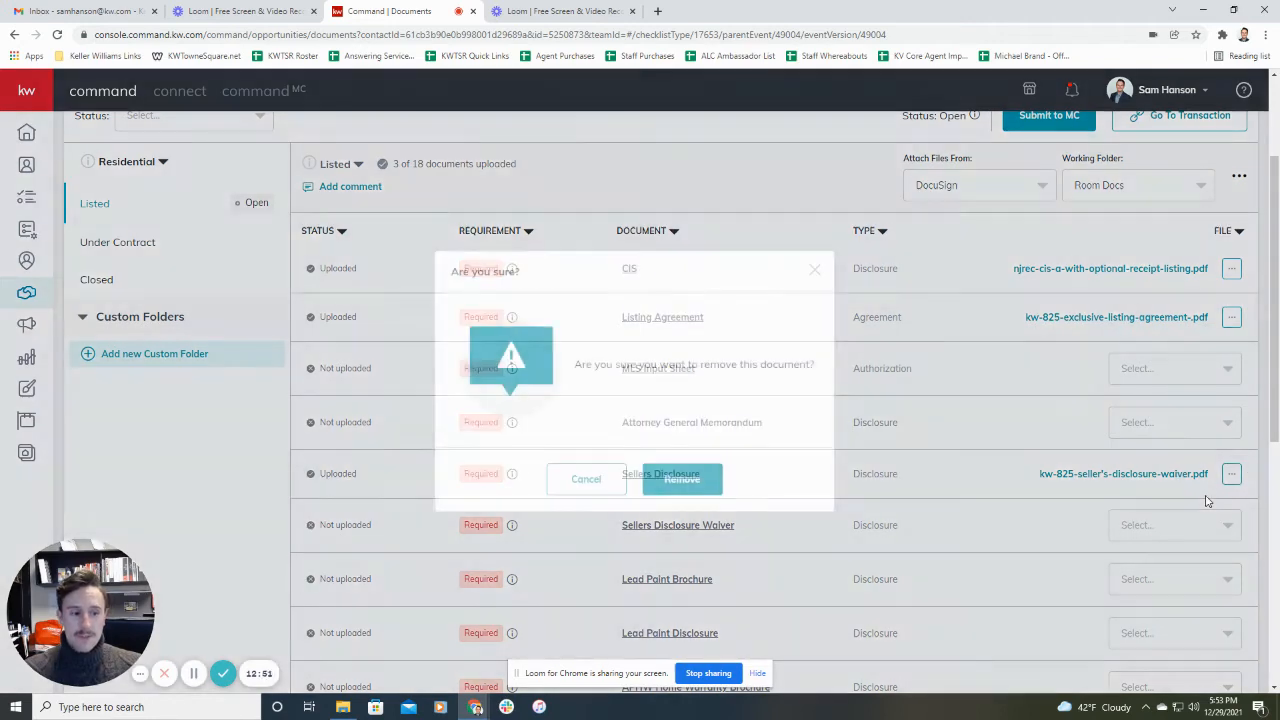
click(684, 479)
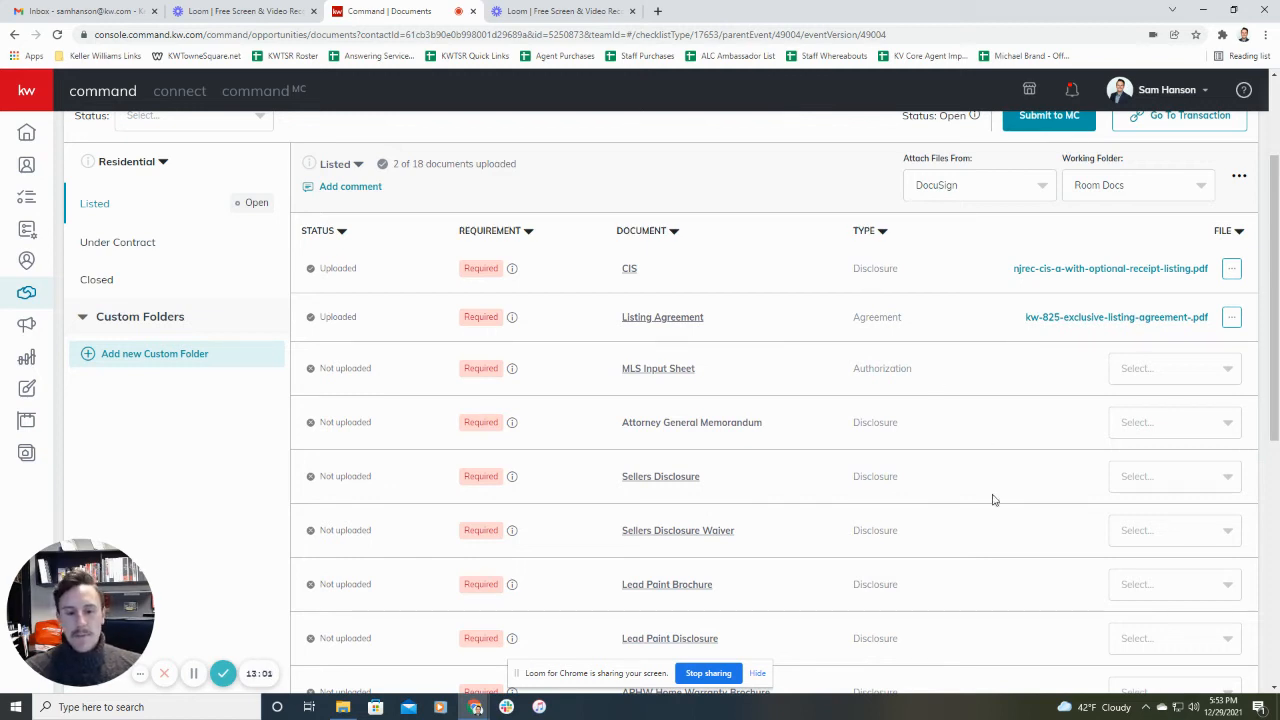
click(1224, 486)
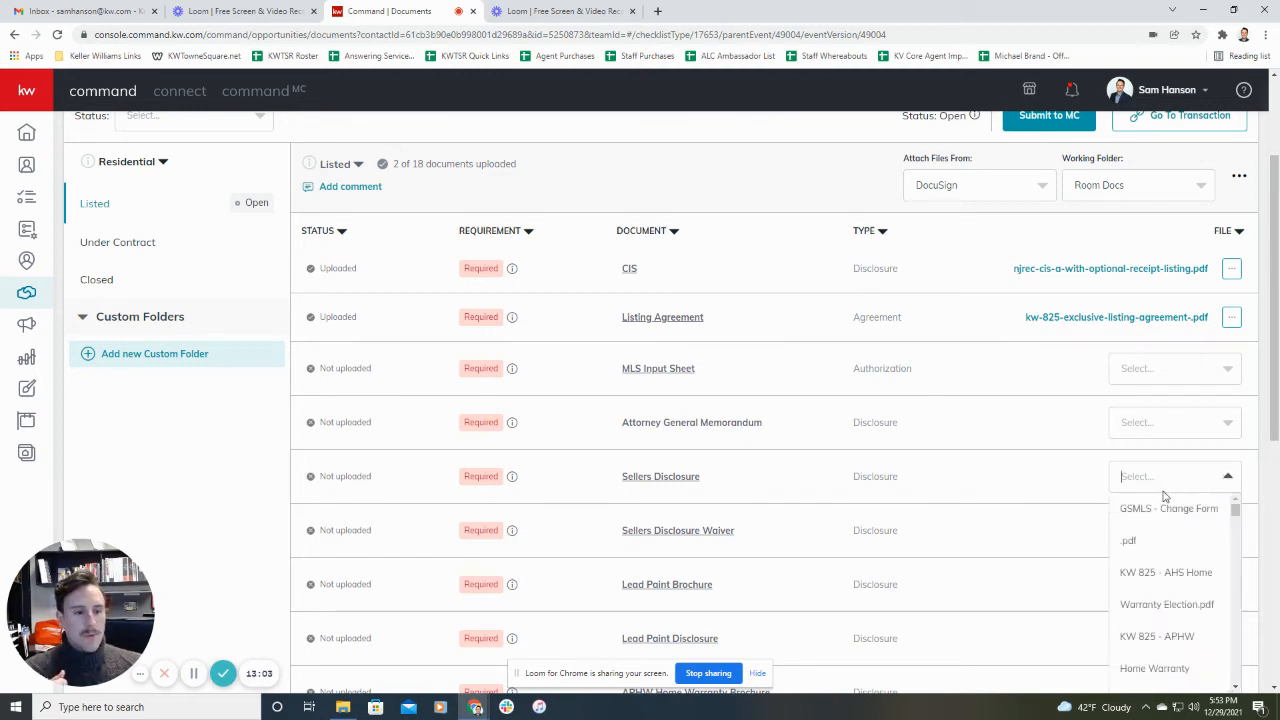
text(seller)
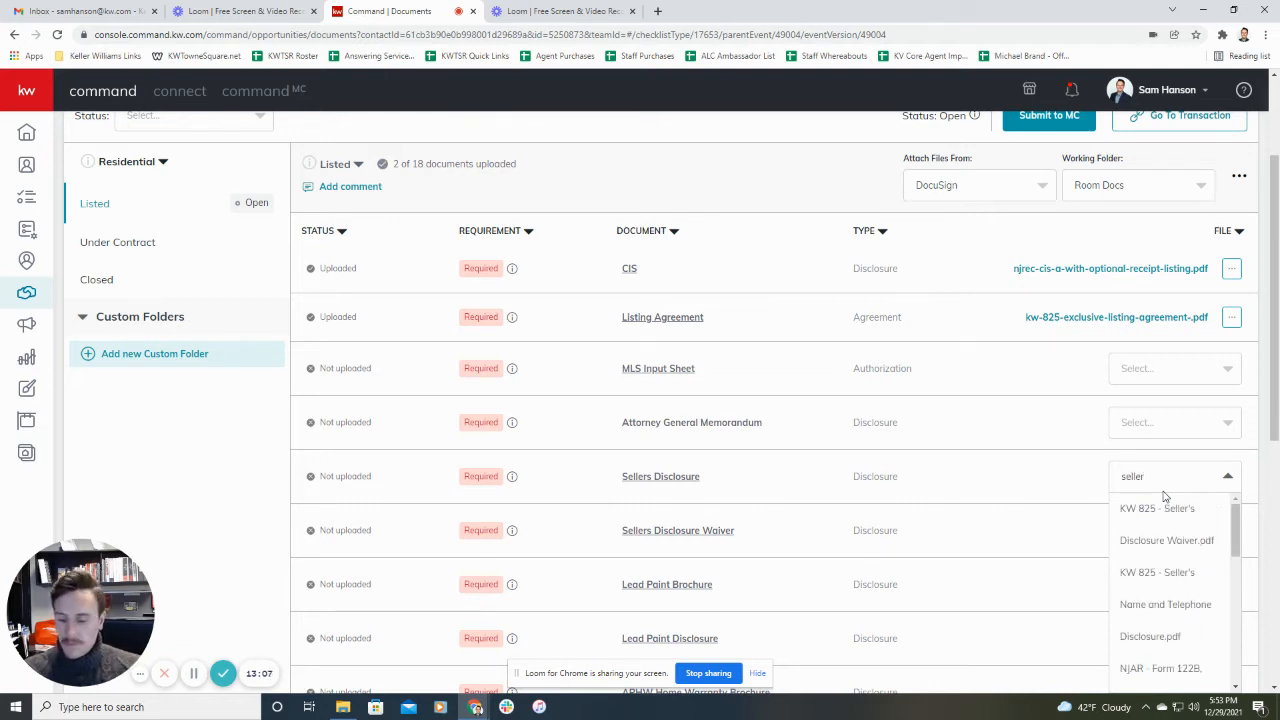
text( dis)
key(BackSpace)
key(BackSpace)
key(BackSpace)
key(BackSpace)
text(s )
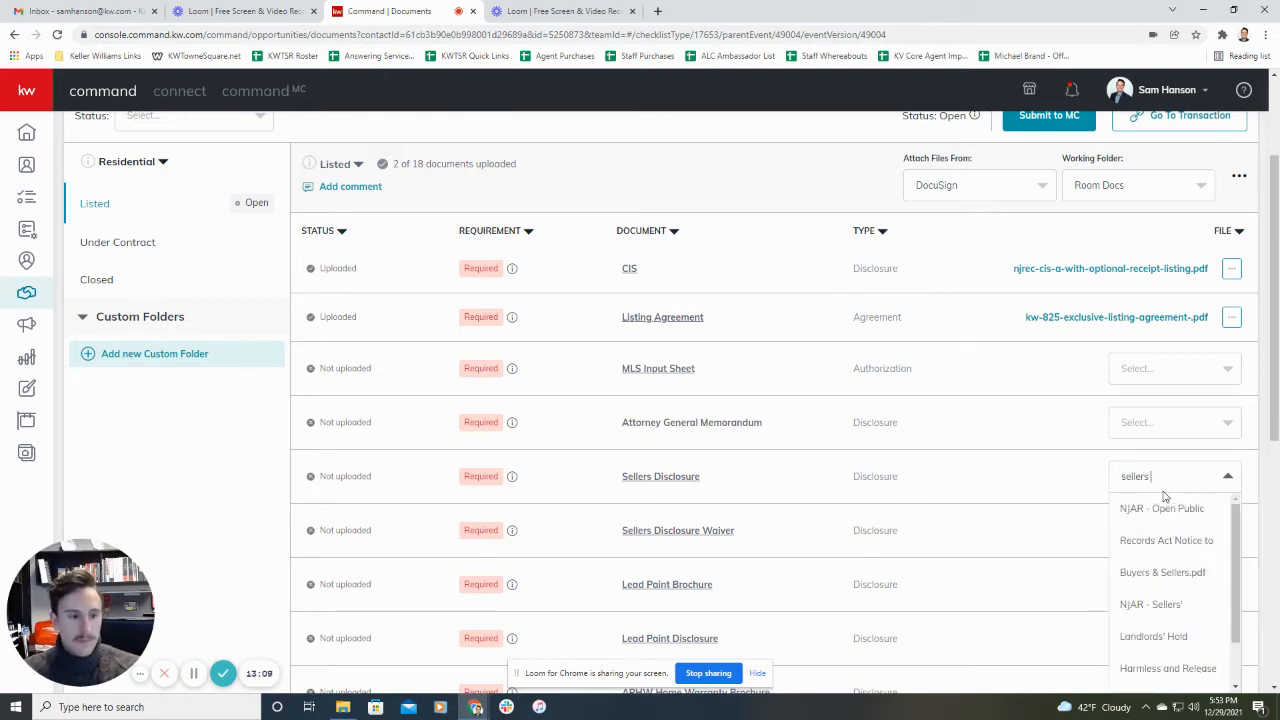
text(di)
key(BackSpace)
key(BackSpace)
key(BackSpace)
key(BackSpace)
key(BackSpace)
key(BackSpace)
key(BackSpace)
key(BackSpace)
key(BackSpace)
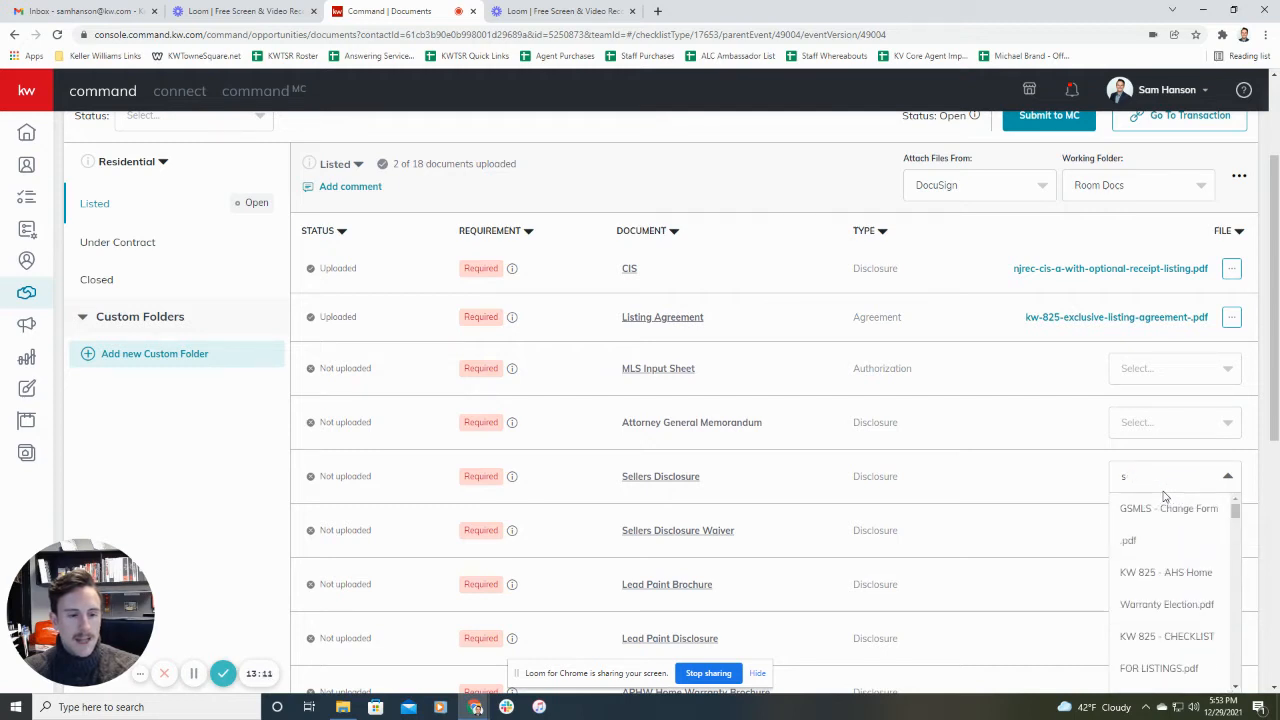
key(BackSpace)
Step: Search the files for "disc" and attach "NJAR - Form 140, Seller's Property Condition Disclosure Statement.pdf" to the Sellers Disclosure item
text(disc)
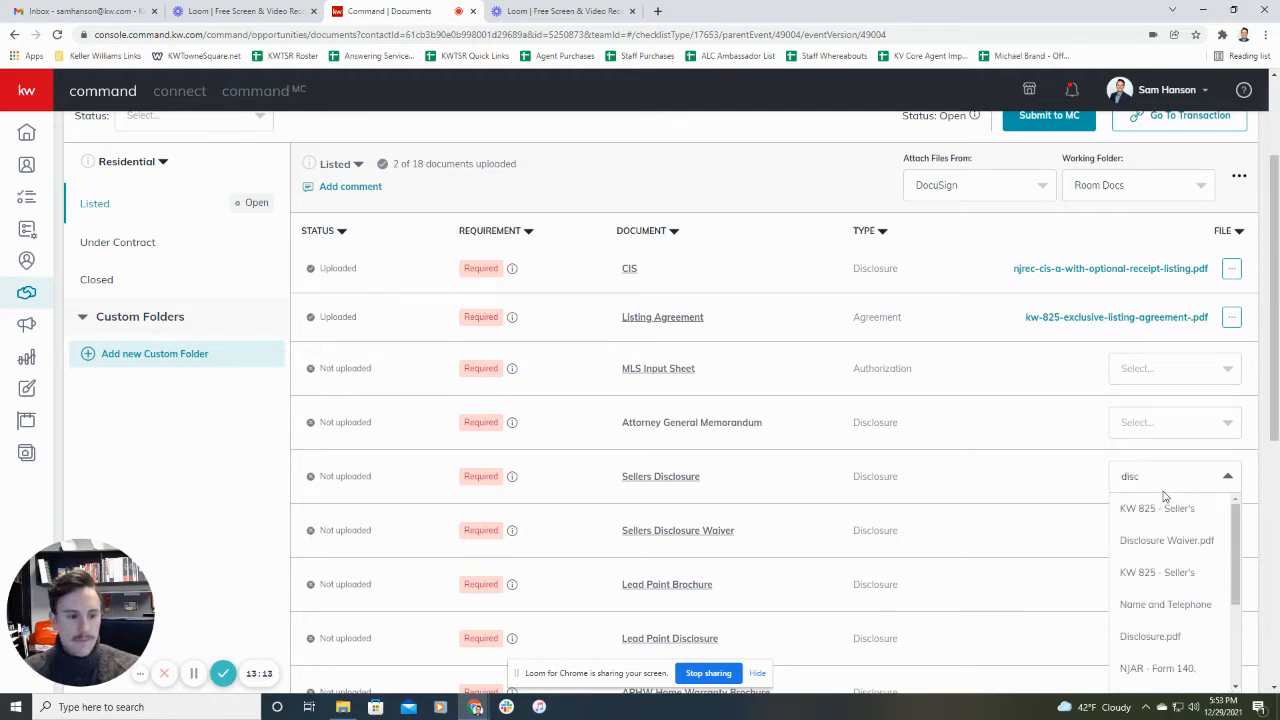
drag(1236, 565, 1221, 625)
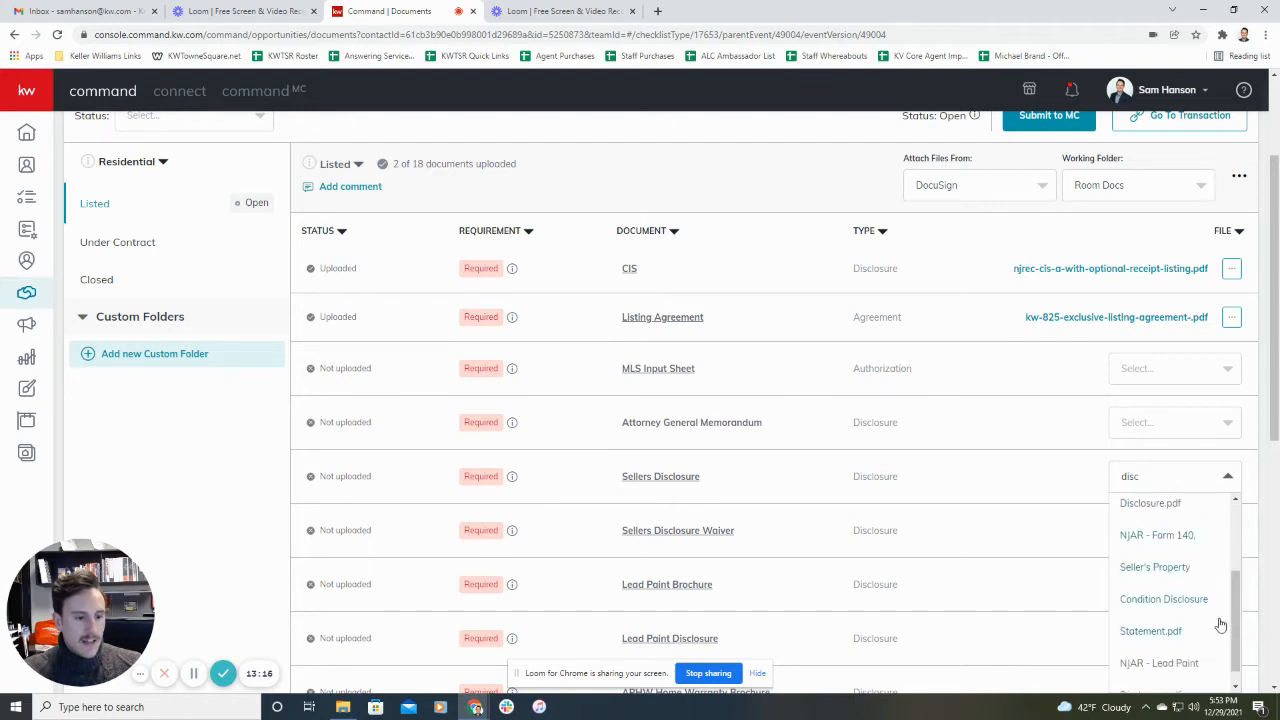
click(1172, 602)
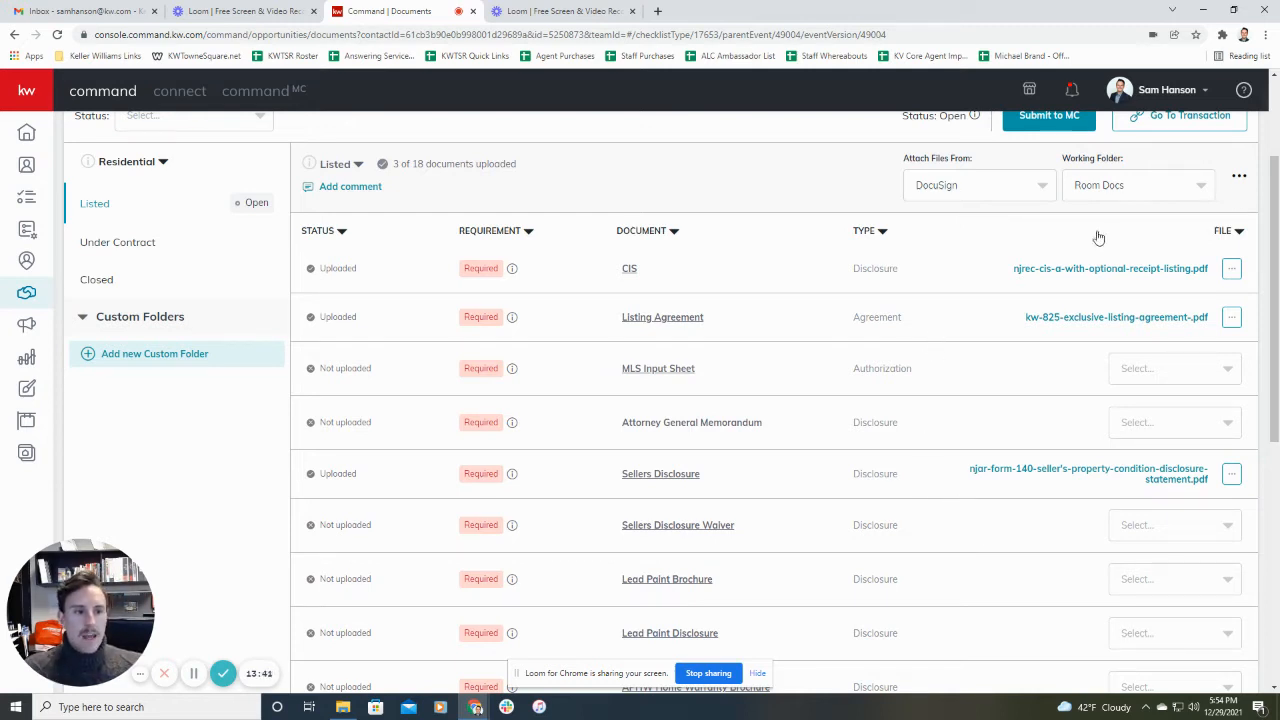
Step: Start adding a document to the Listed checklist, naming it "Copy of Survey" with the document type Other
click(1240, 179)
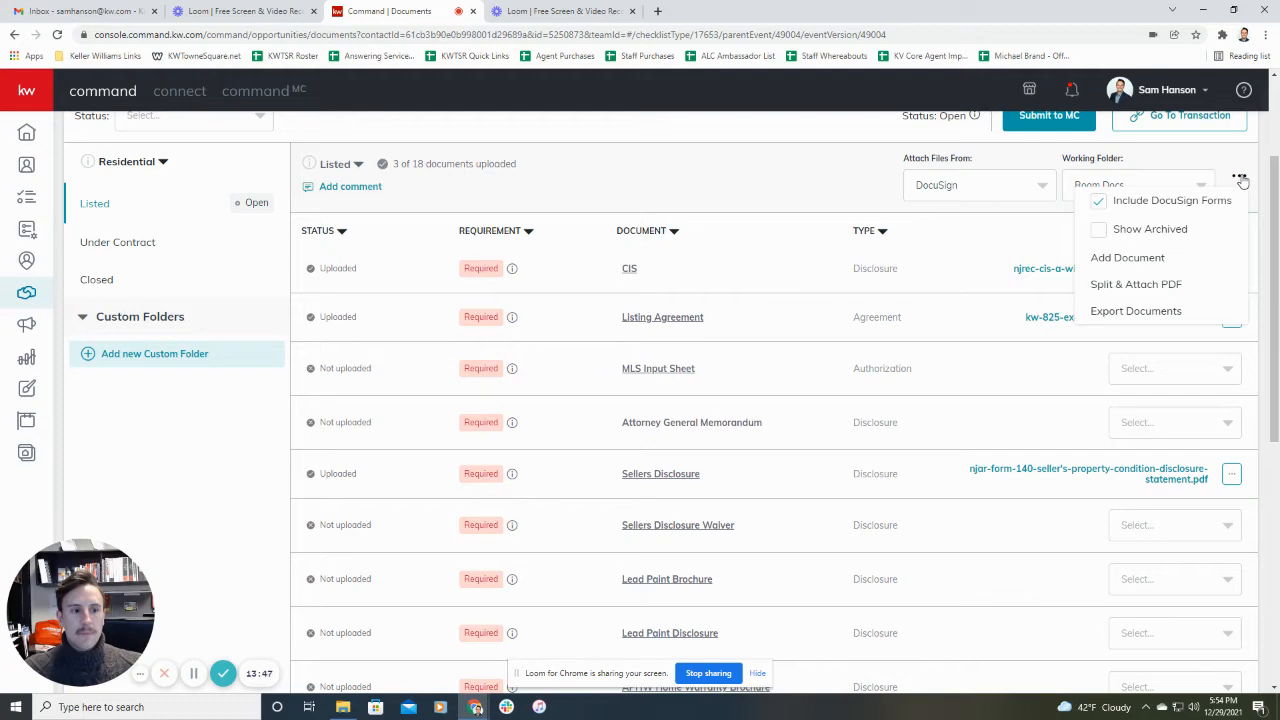
click(1130, 258)
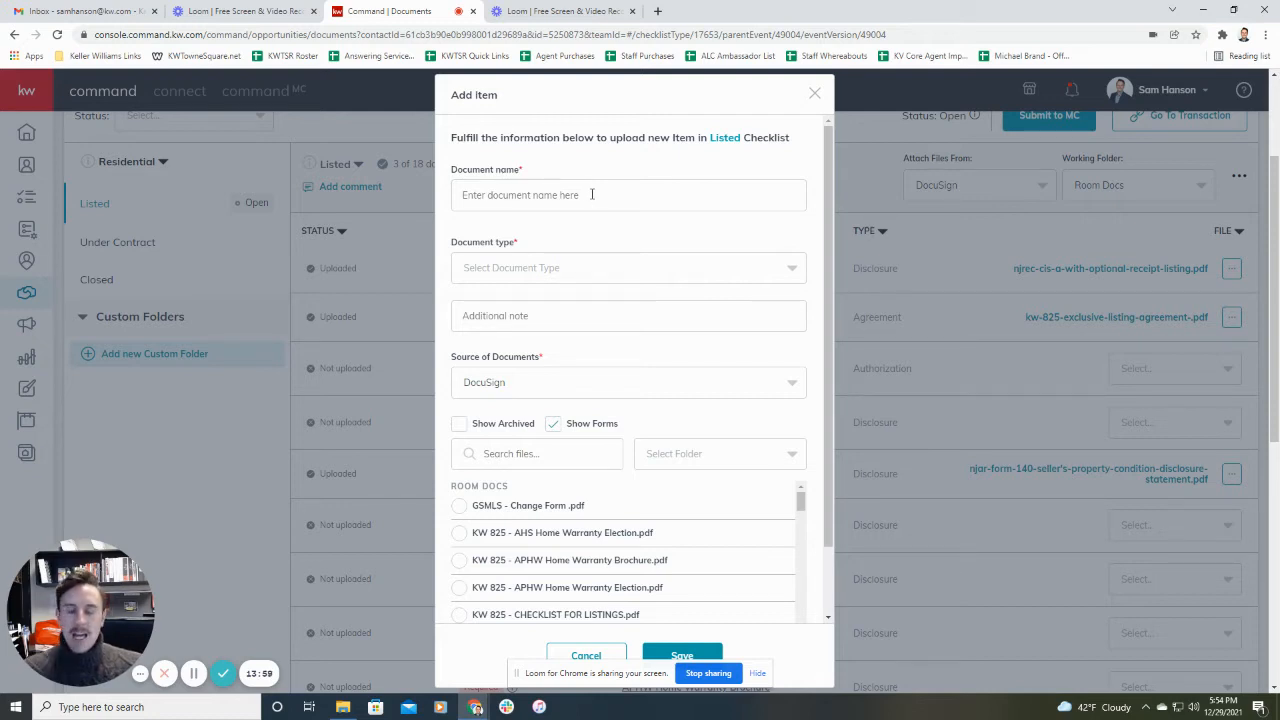
click(592, 194)
text(Copy )
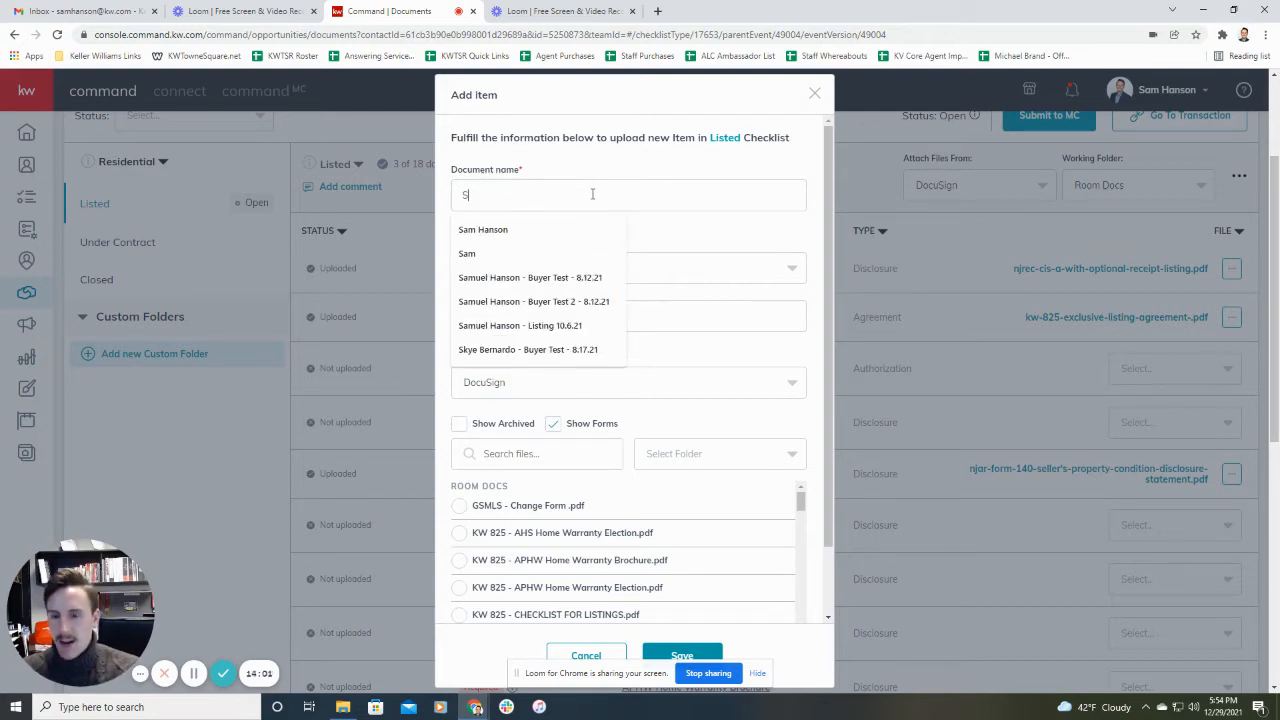
text(of Survey)
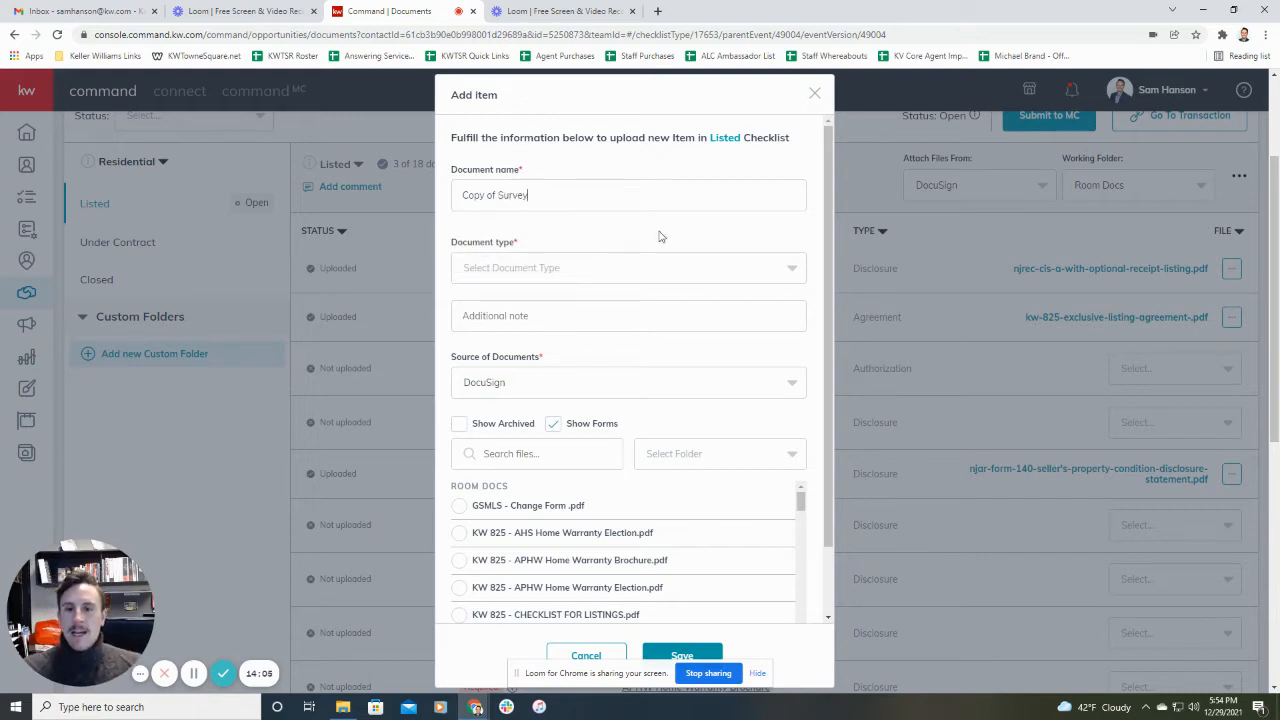
click(585, 270)
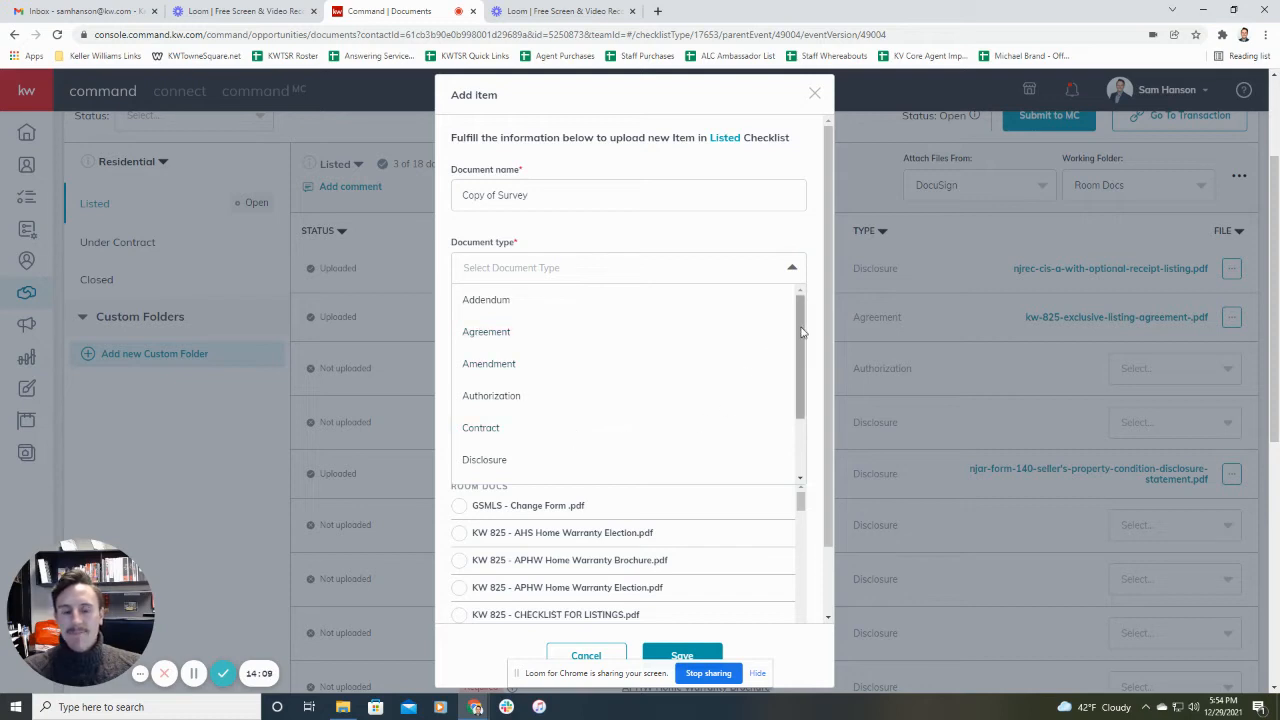
drag(804, 335, 805, 410)
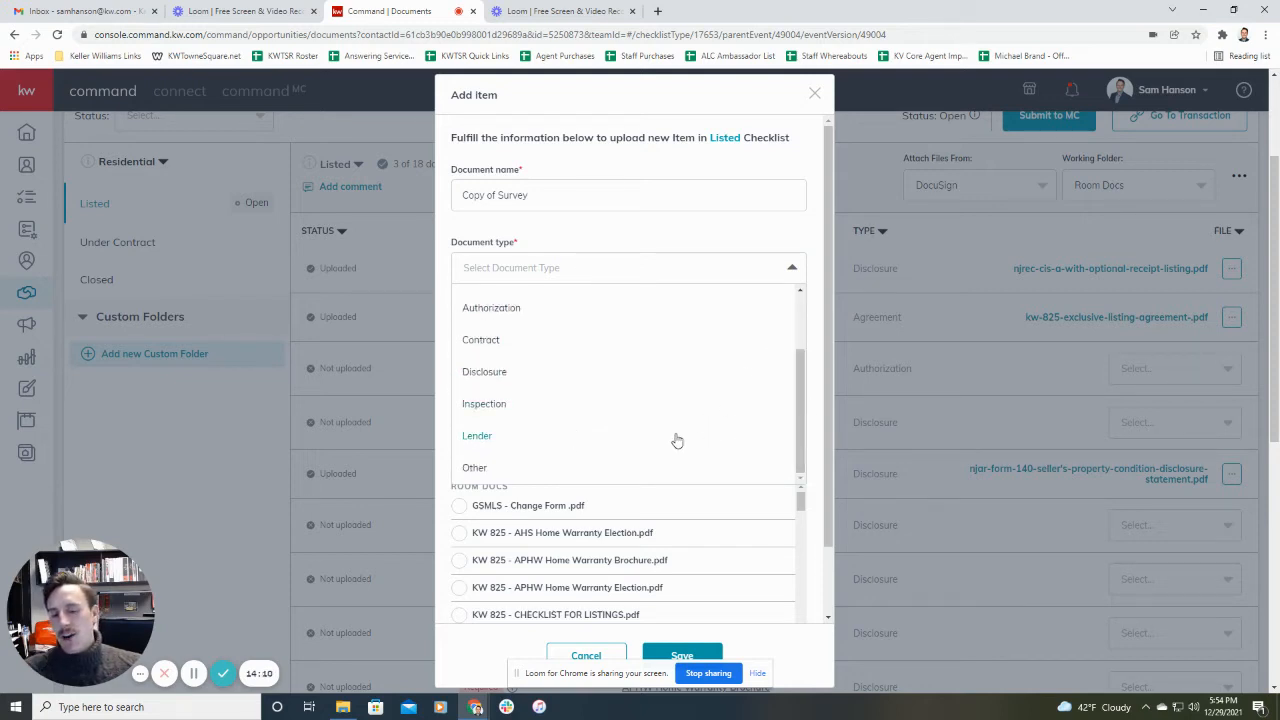
click(477, 470)
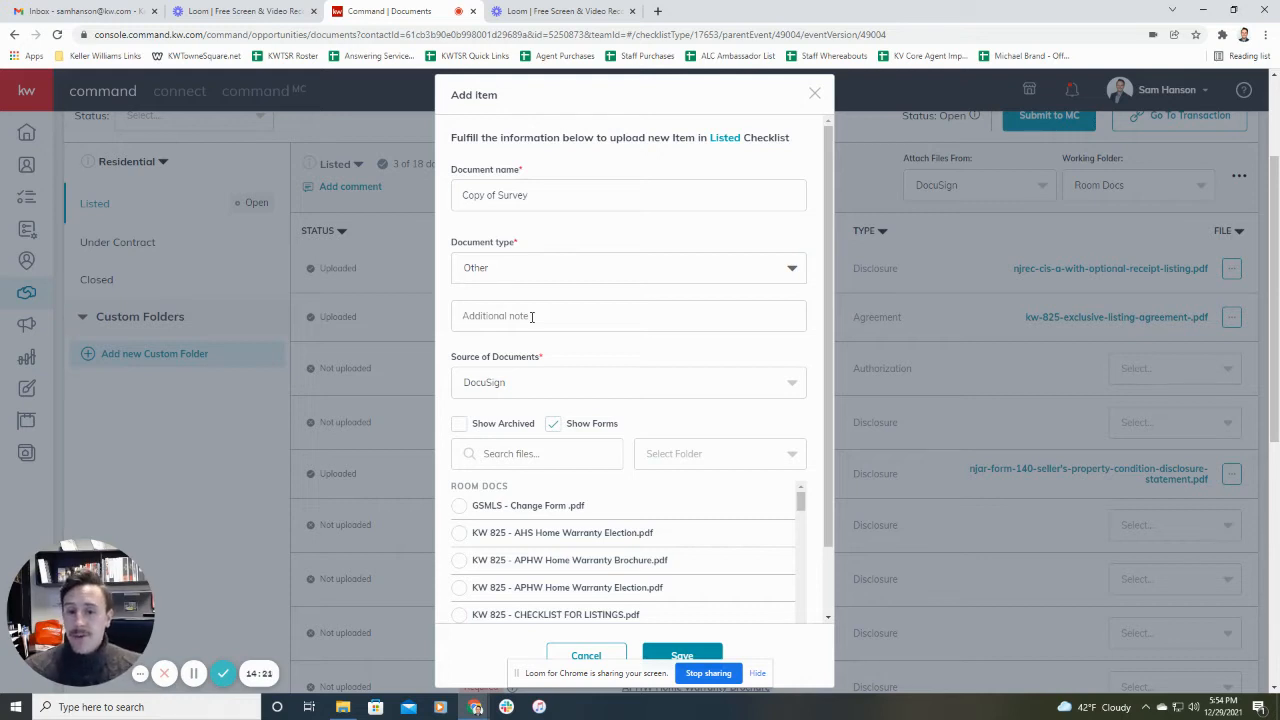
Step: Enter the additional note "Forgot to include - here's survey." and choose DocuSign as the source of documents
text(Forg)
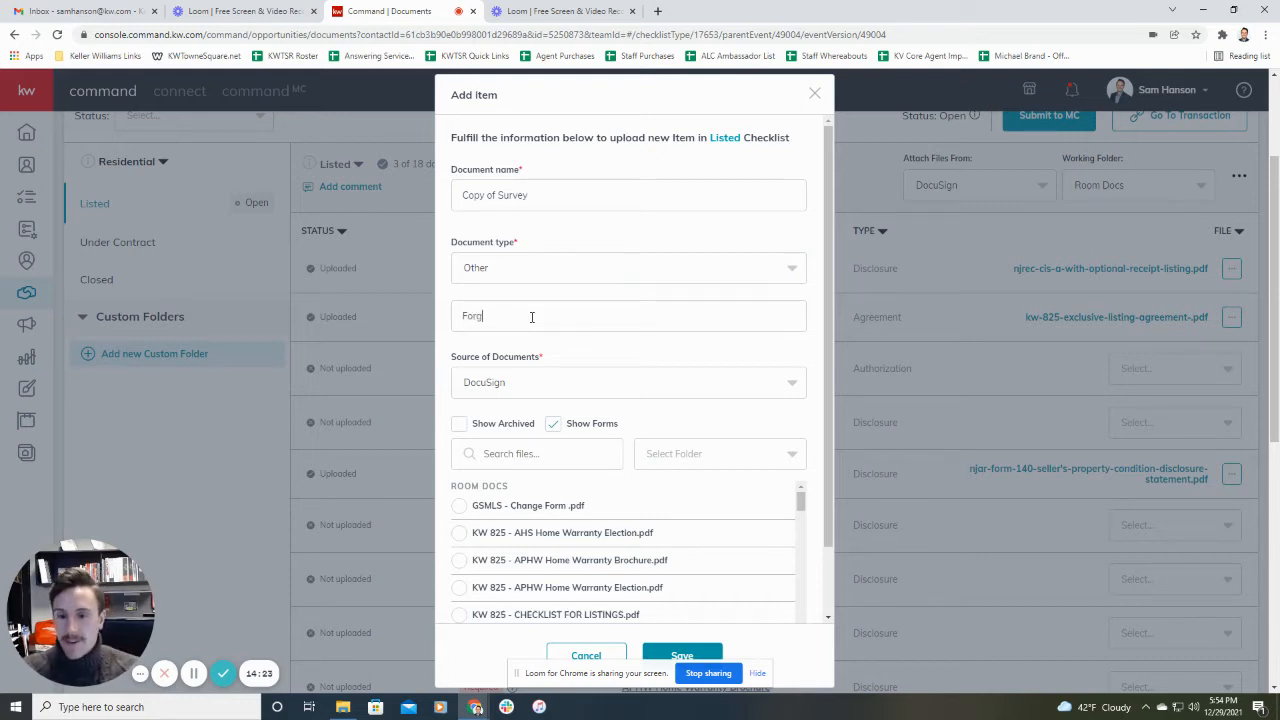
text(ot to includ)
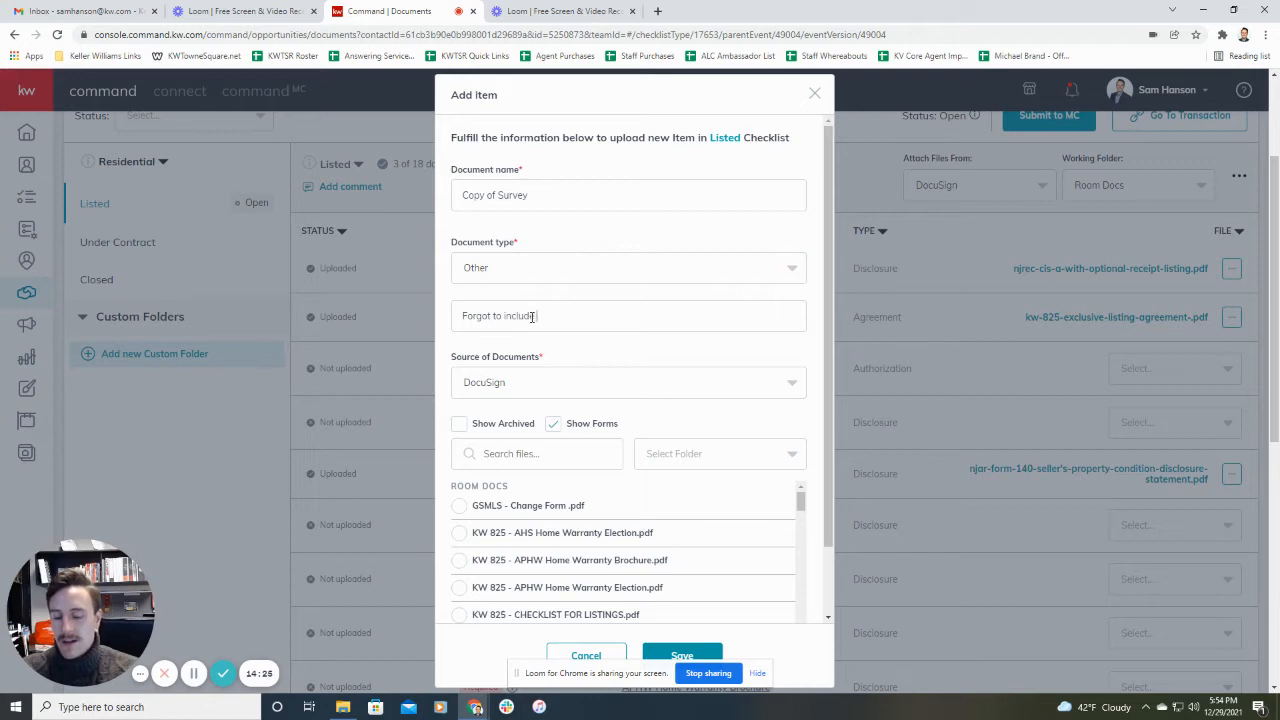
text(e - here's survey.)
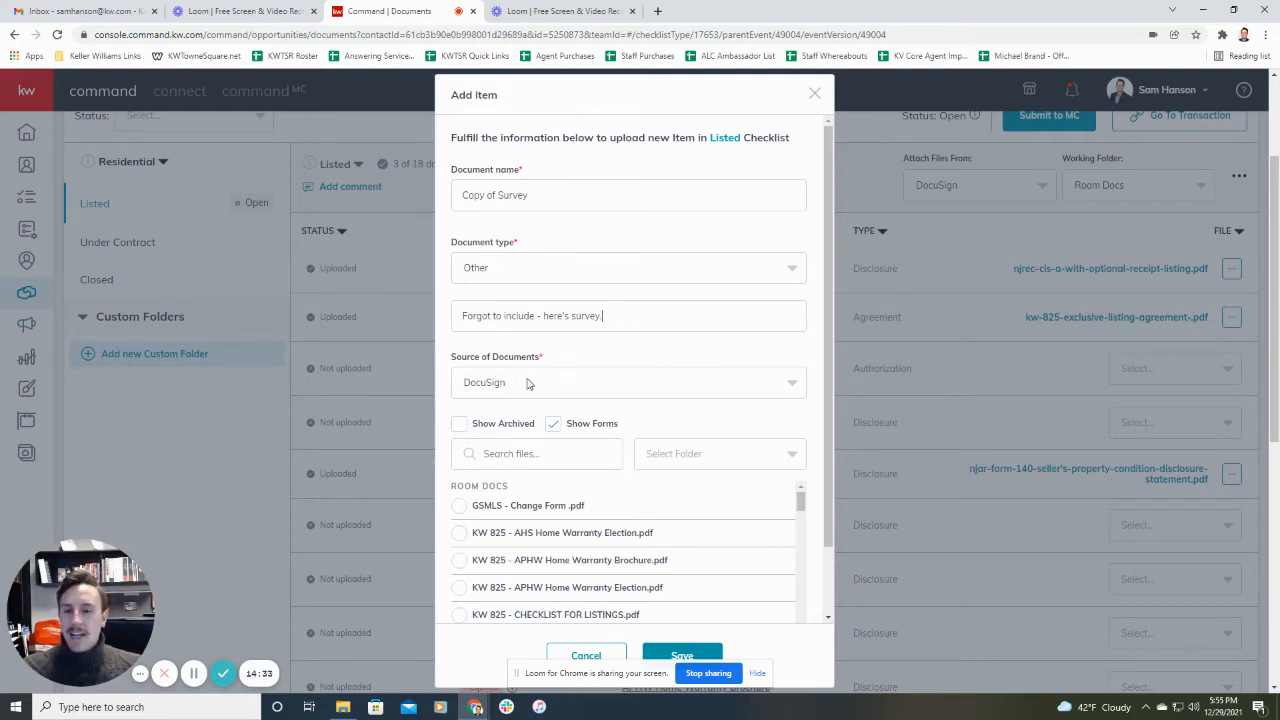
click(556, 388)
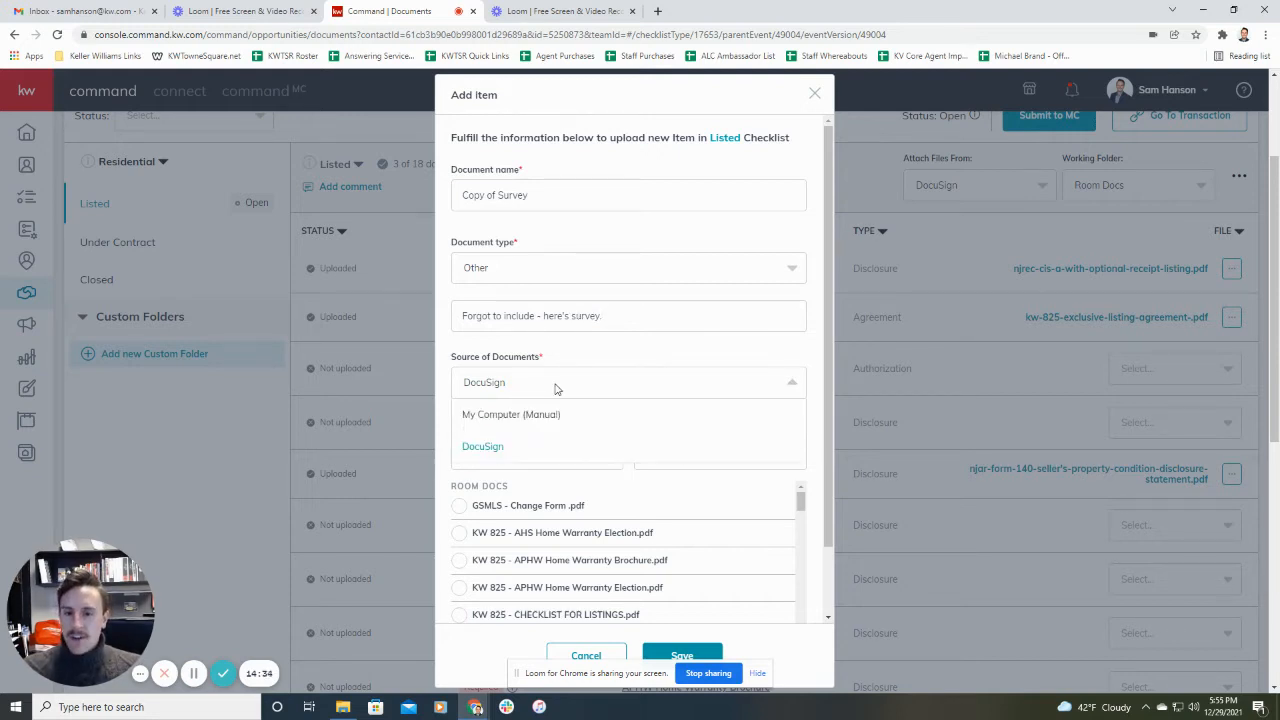
click(490, 447)
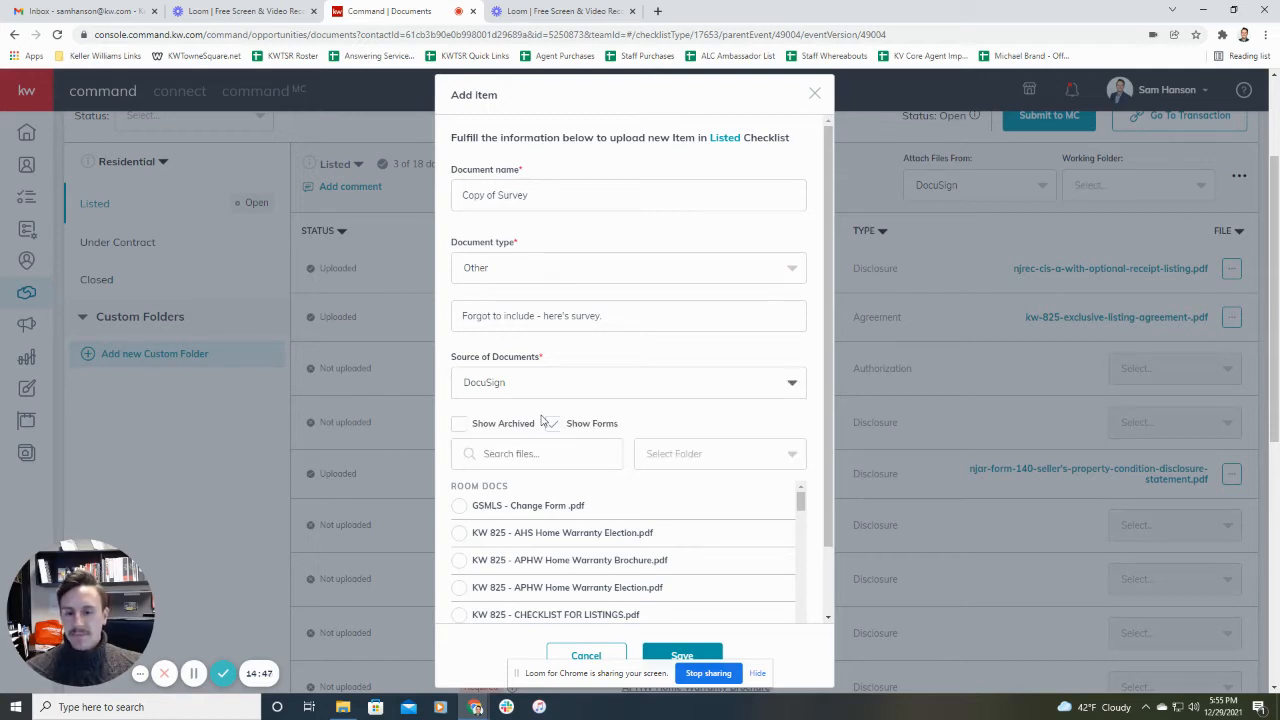
Step: Browse the DocuSign folders for the new item and choose the Signed Documents folder
scroll(538, 421, down, 1)
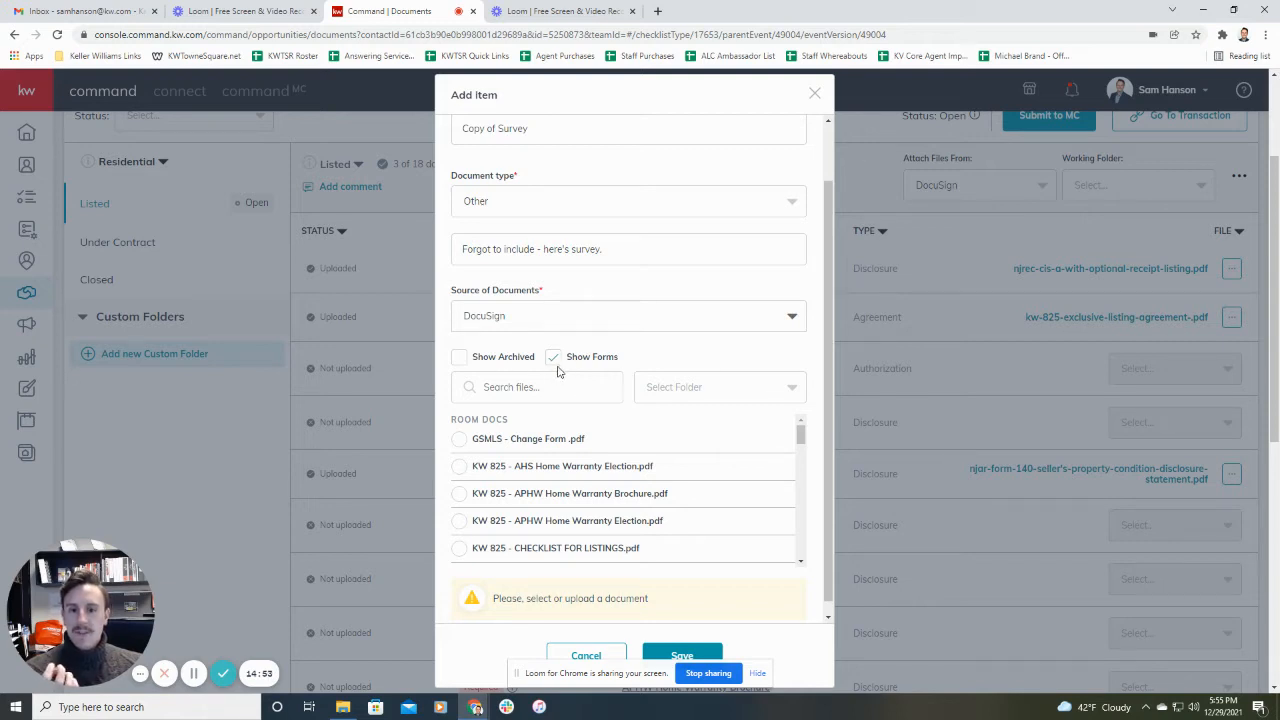
click(704, 397)
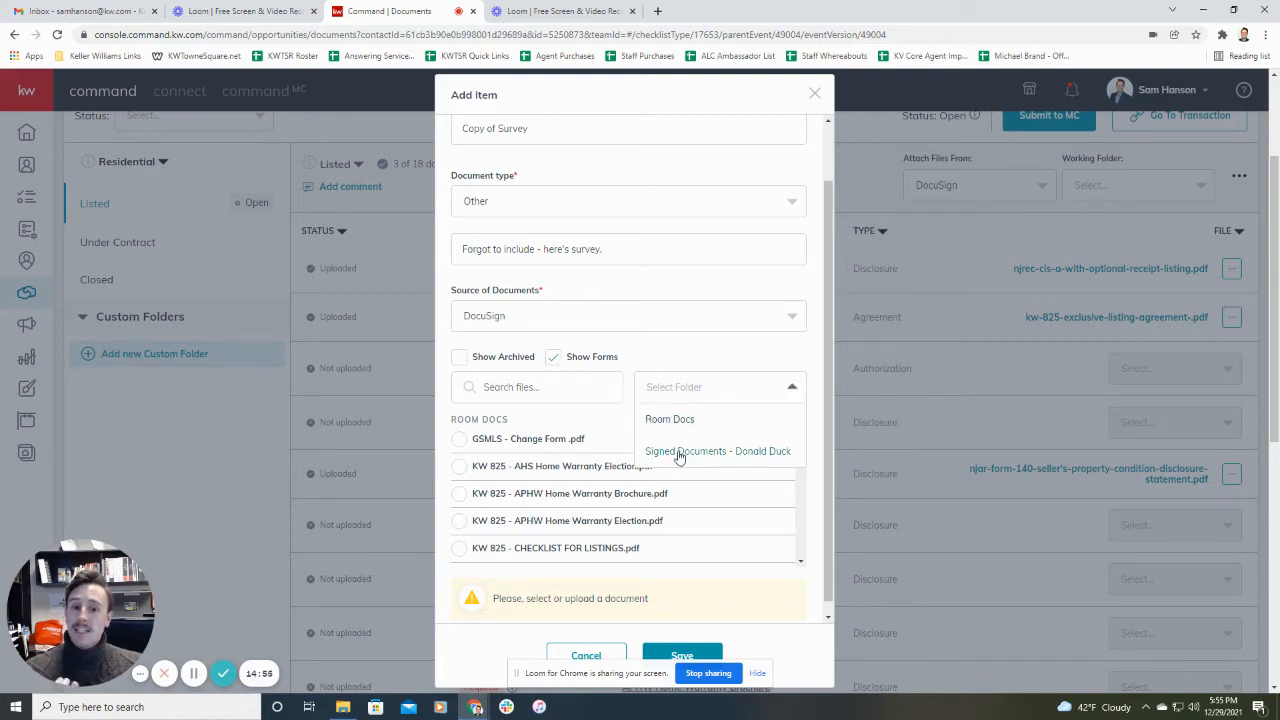
click(679, 453)
click(686, 403)
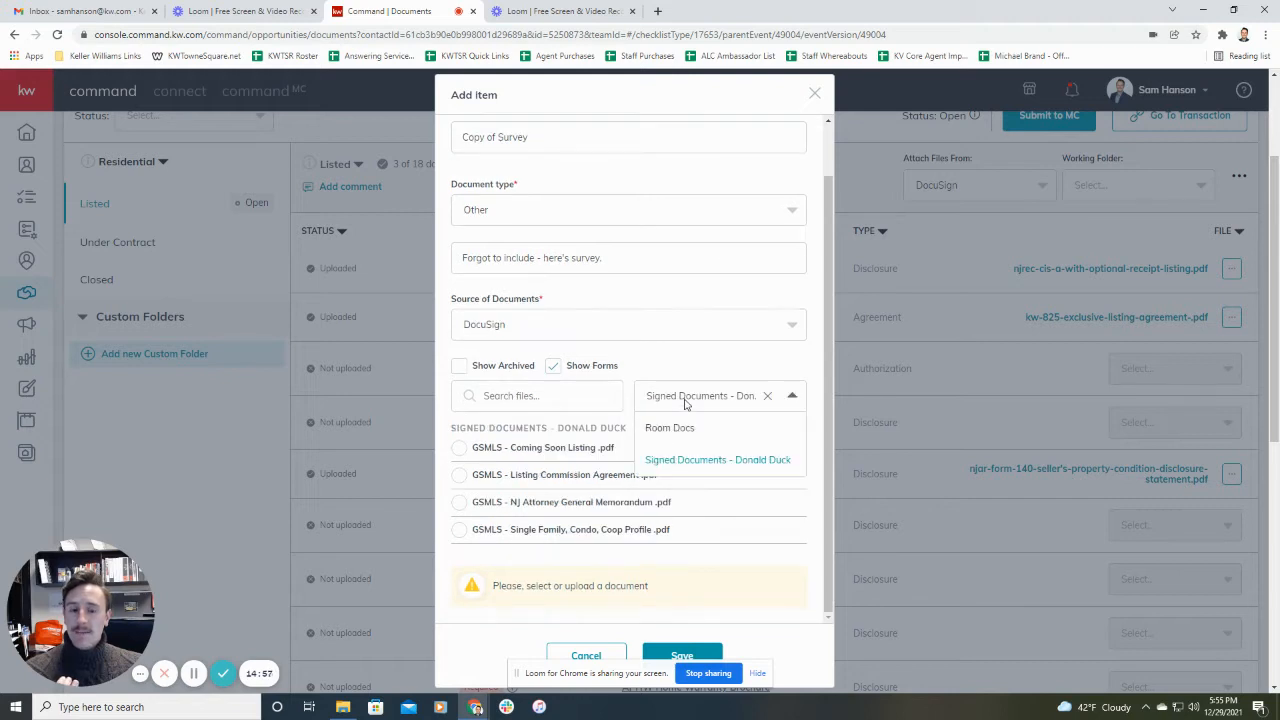
click(676, 430)
click(685, 390)
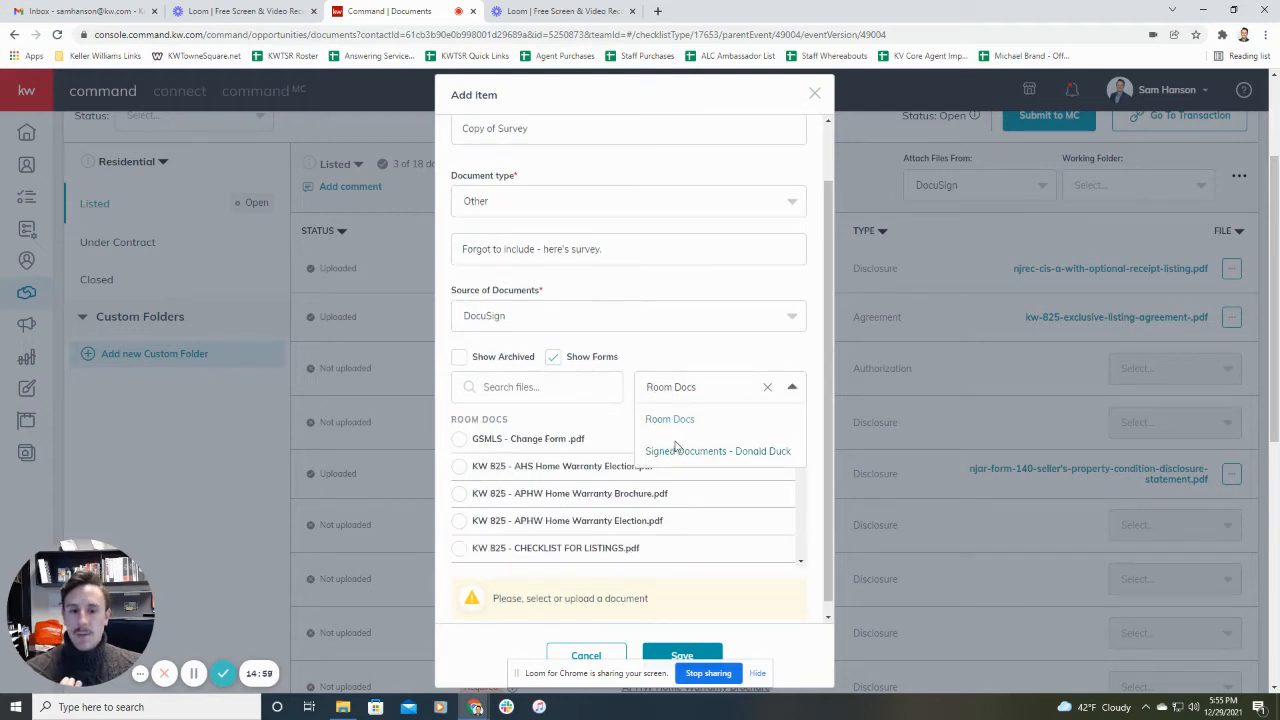
click(676, 450)
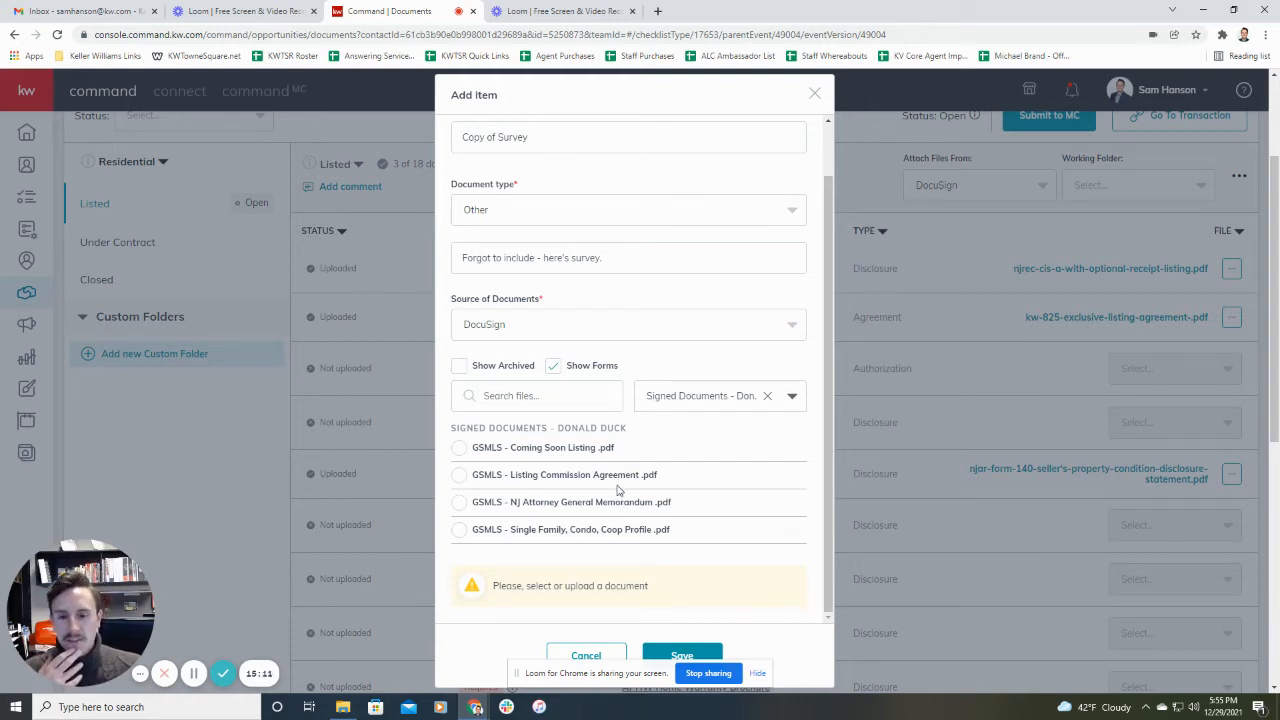
Step: Select "GSMLS - Coming Soon Listing .pdf" as the file for the new item and save it to the checklist
click(457, 450)
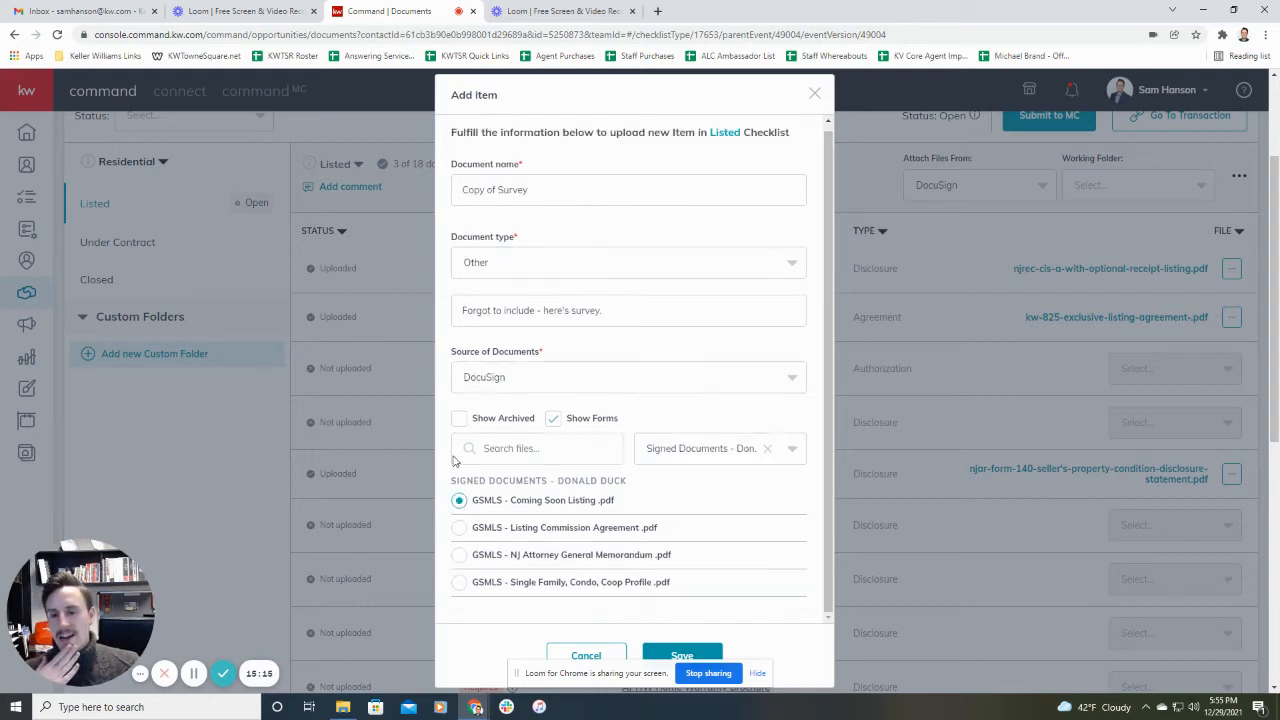
scroll(783, 532, down, 1)
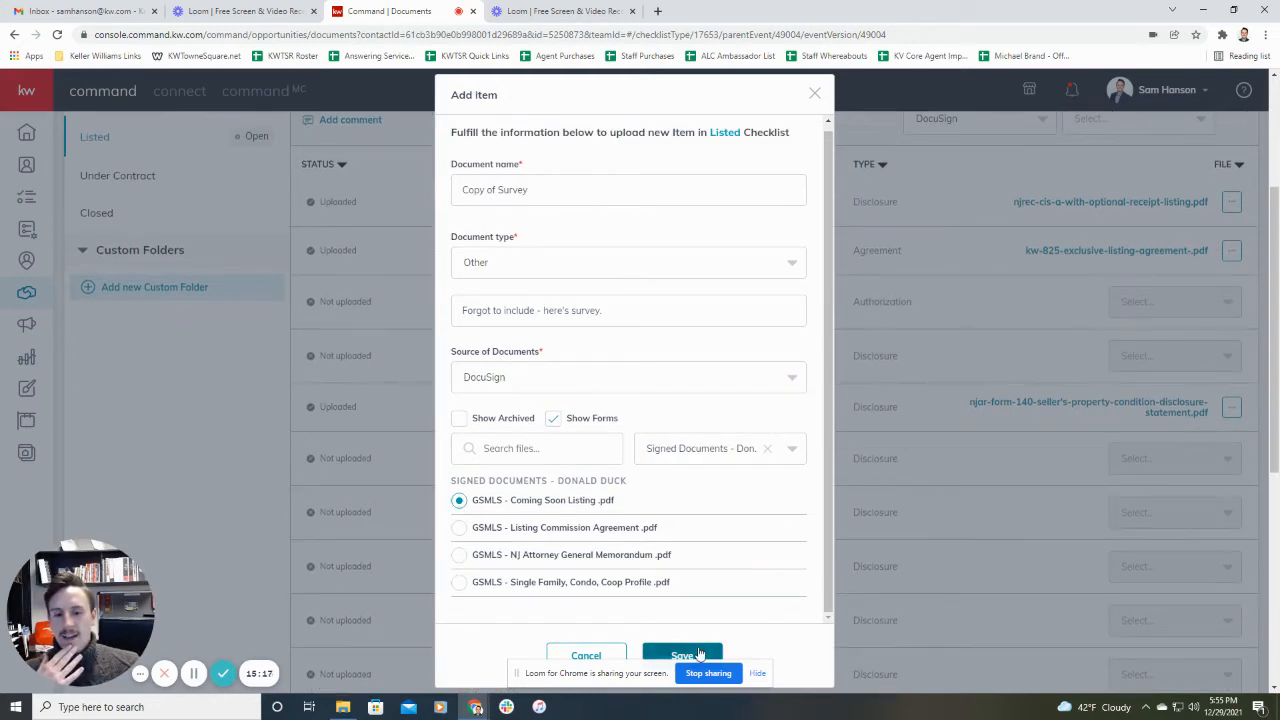
click(697, 652)
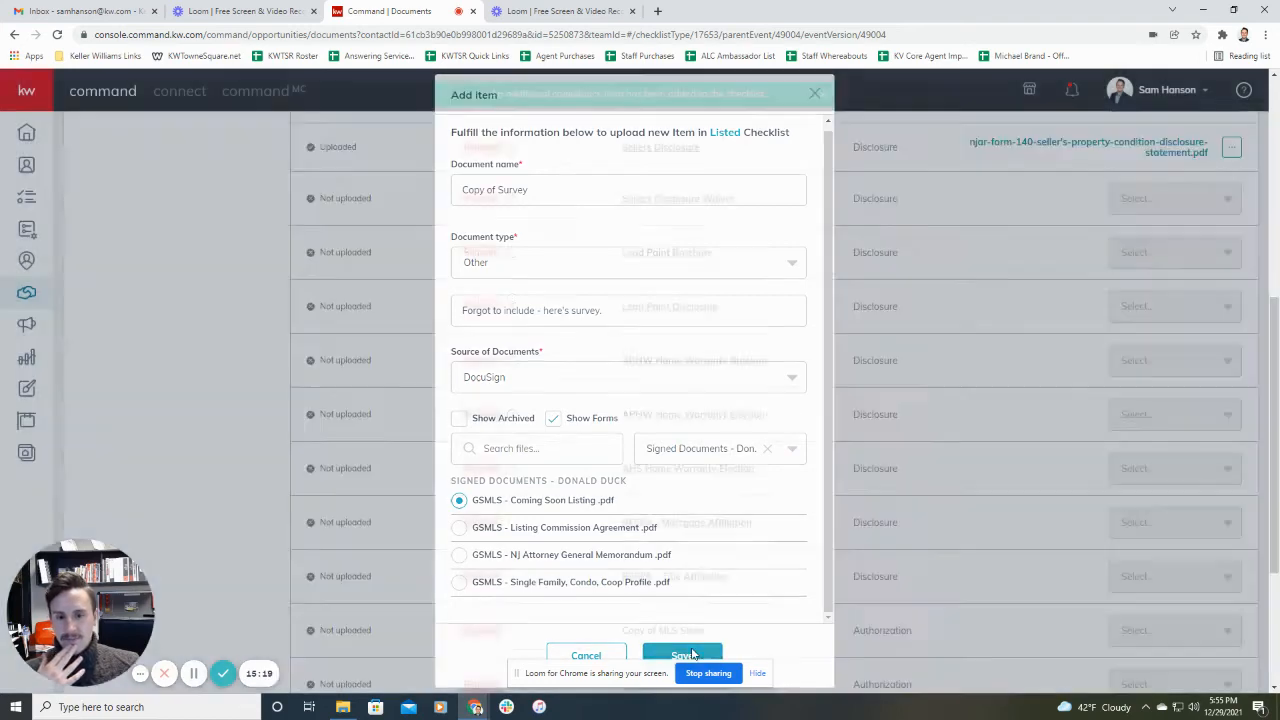
scroll(682, 496, up, 2)
scroll(681, 495, down, 2)
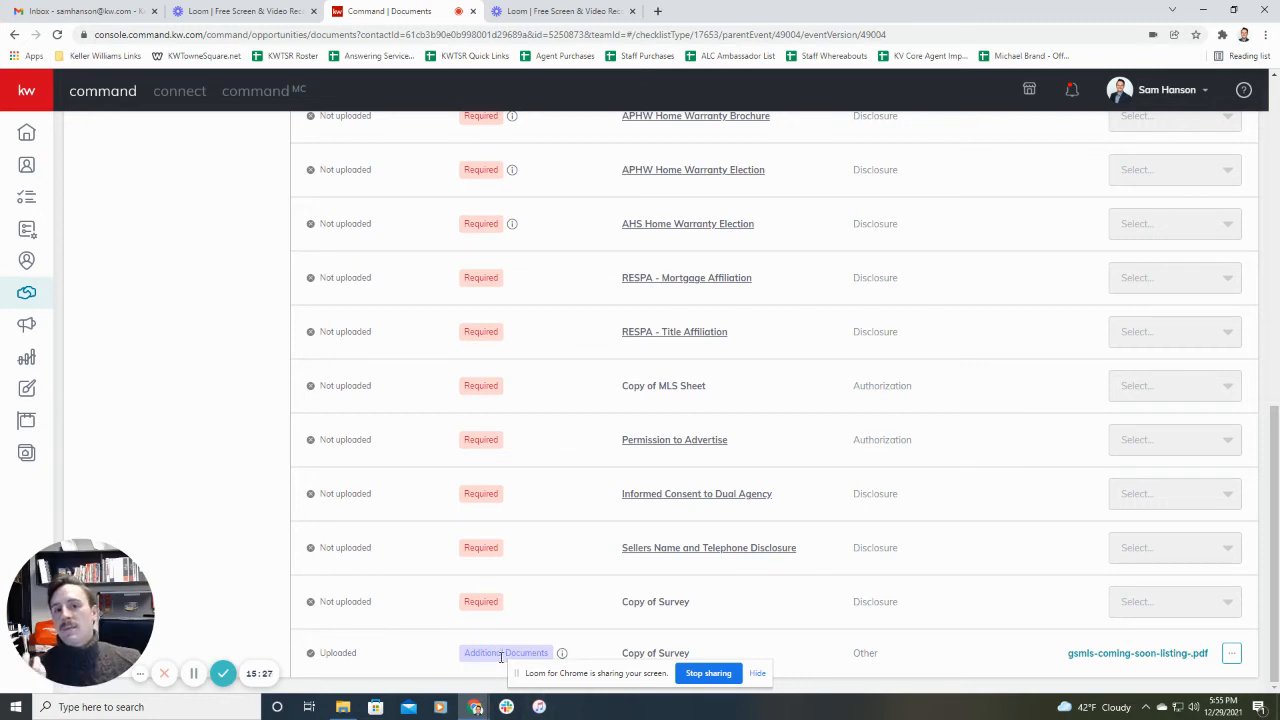
Step: Start adding another document to the Listed checklist, naming it "Test Document" with the document type Contract
scroll(960, 429, up, 10)
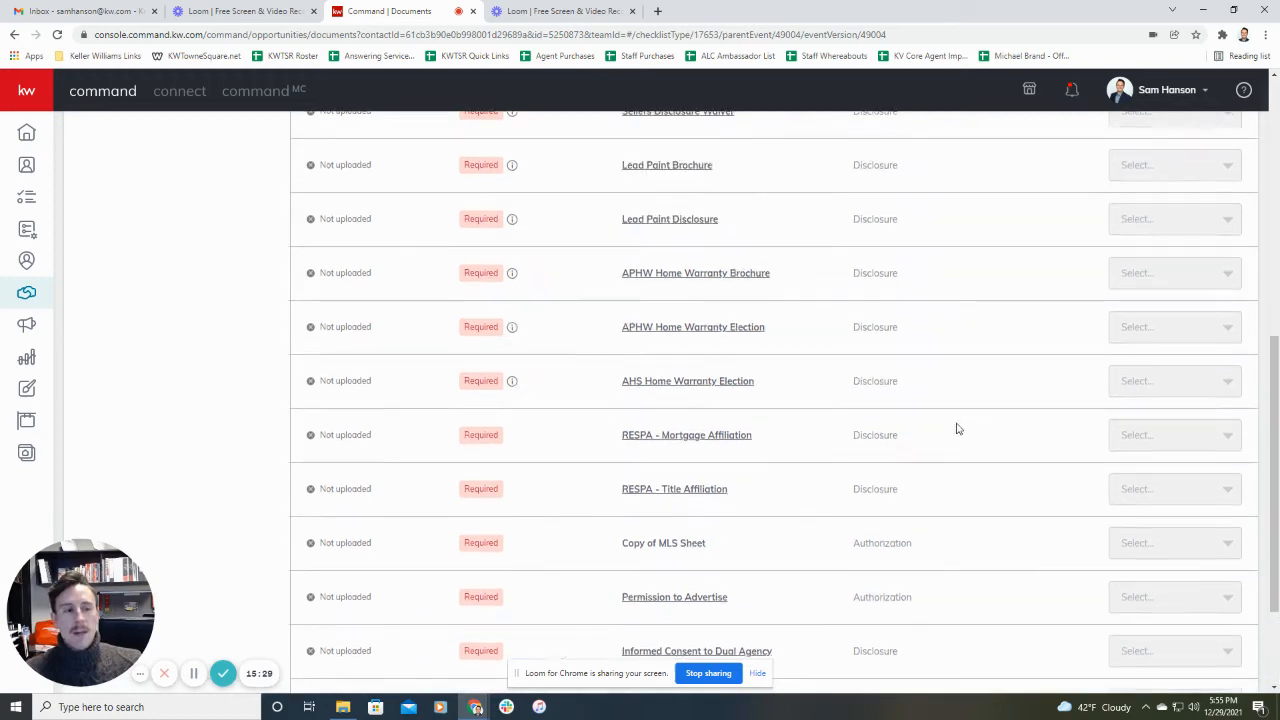
click(1238, 340)
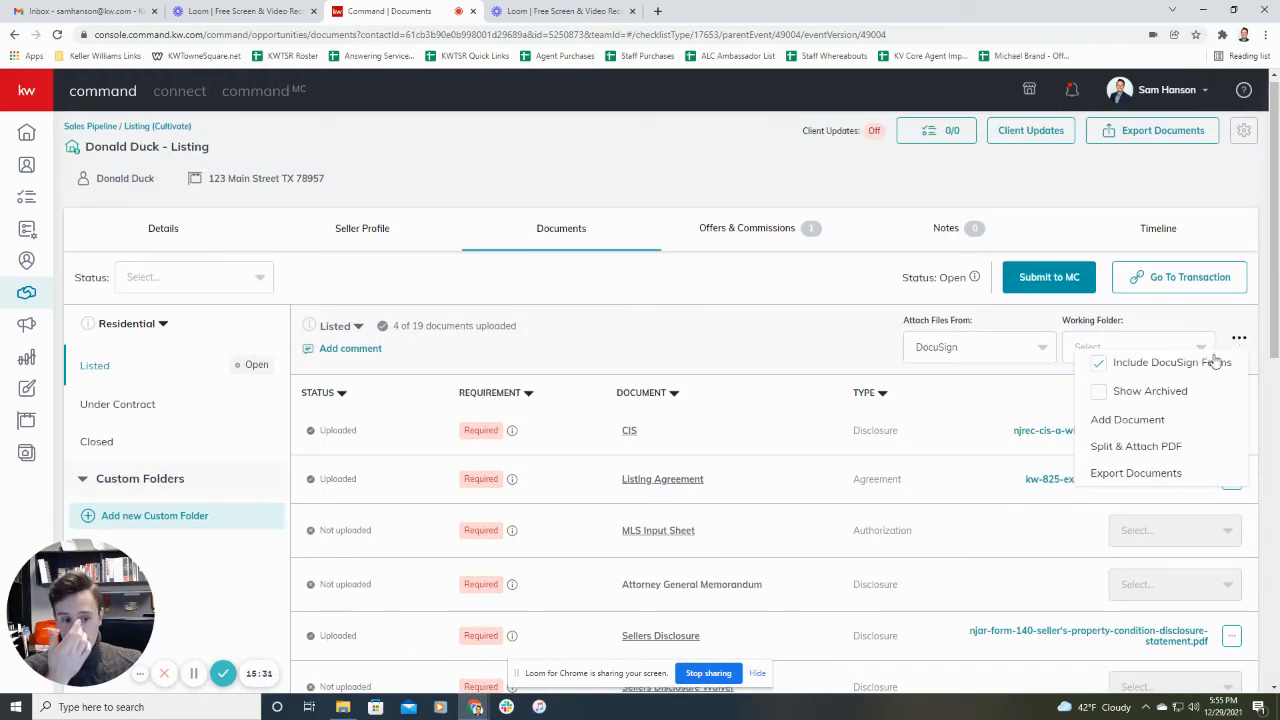
click(1165, 425)
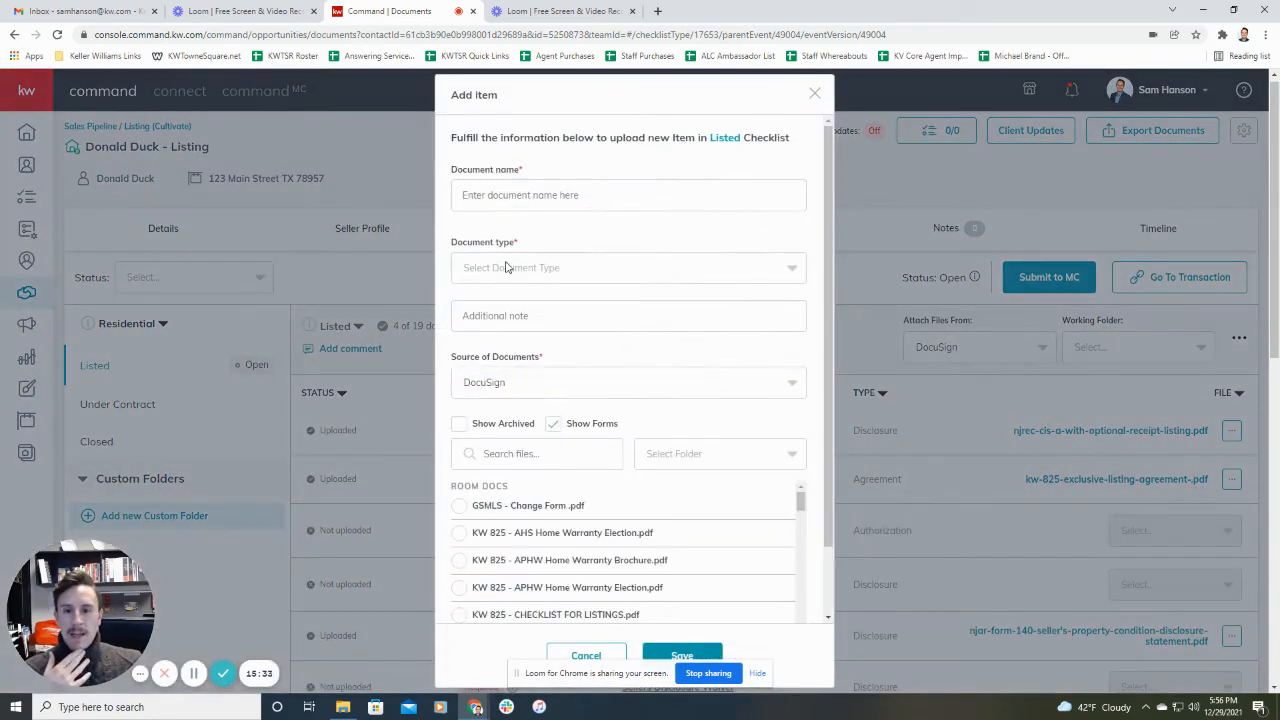
click(502, 195)
text(Copy of)
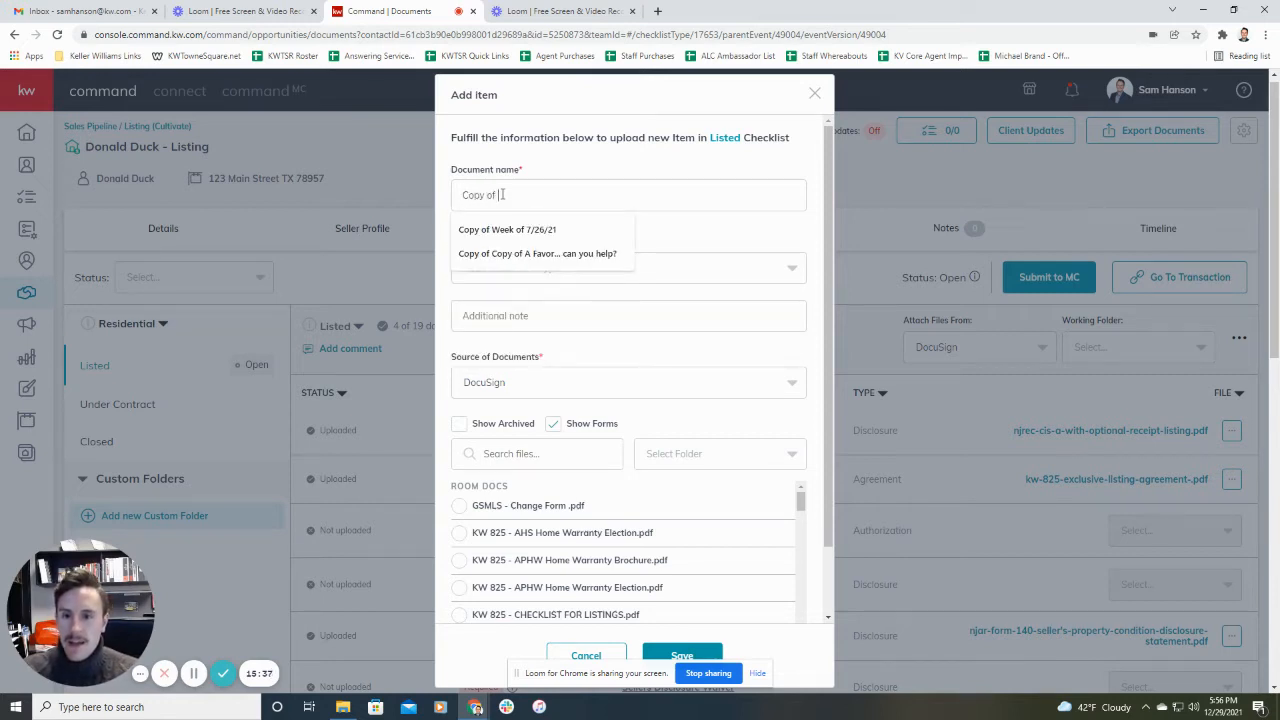
key(BackSpace)
key(BackSpace)
key(BackSpace)
key(BackSpace)
key(BackSpace)
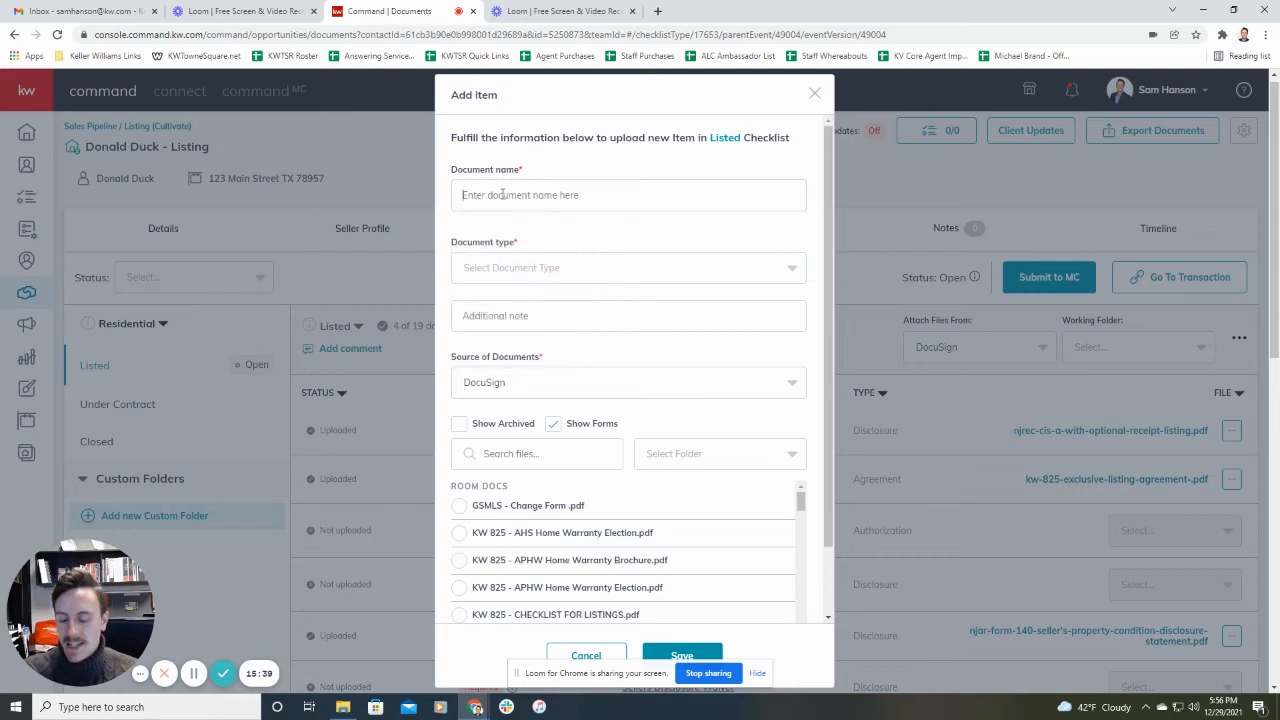
text(Test Document)
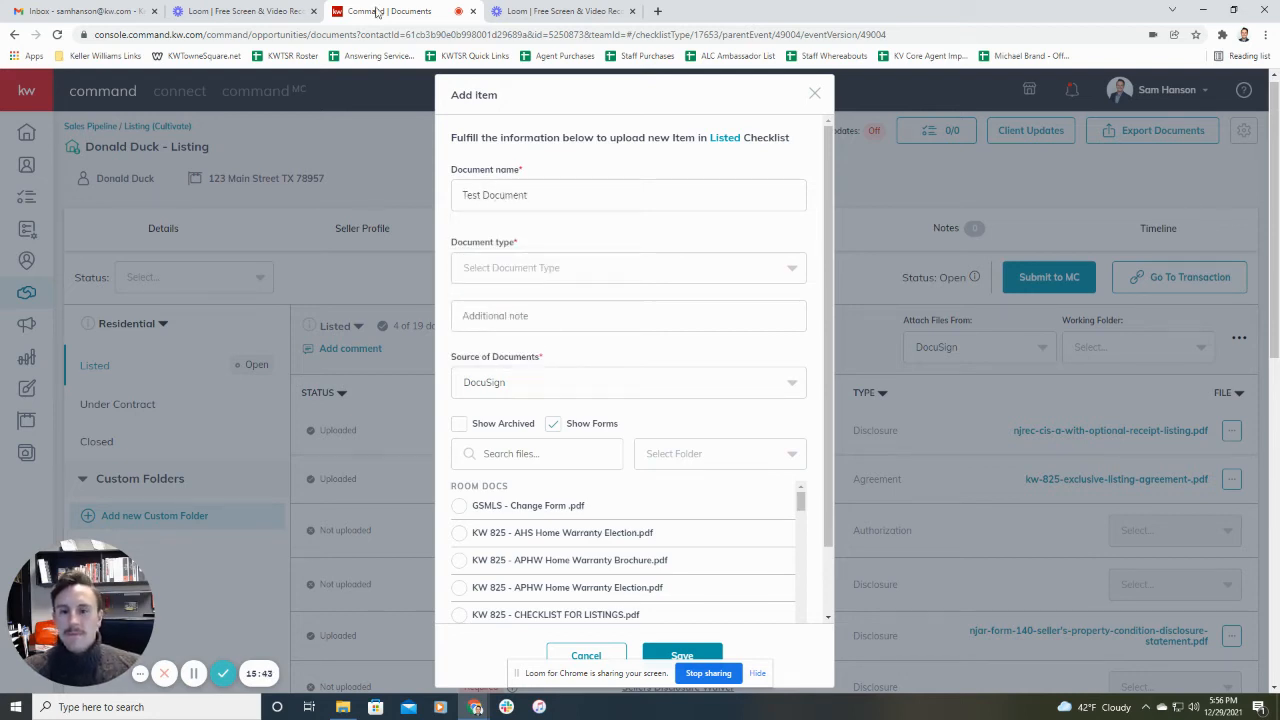
click(525, 268)
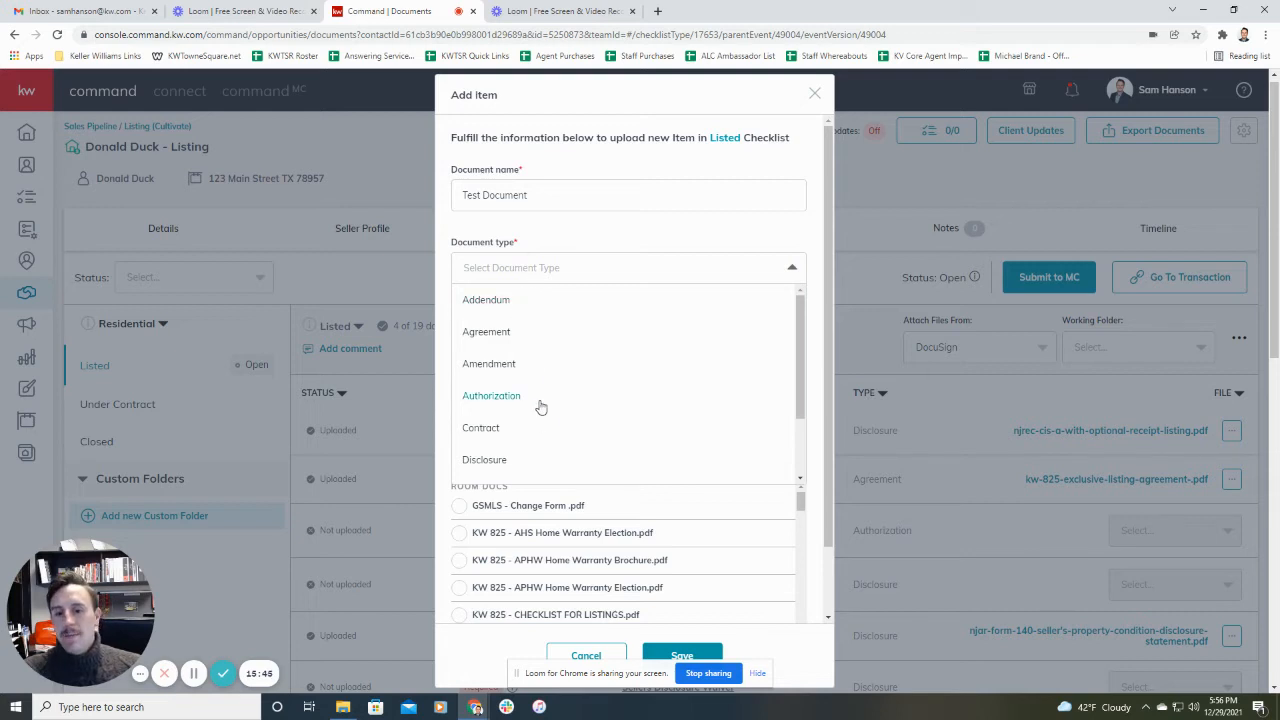
scroll(540, 407, down, 3)
click(497, 343)
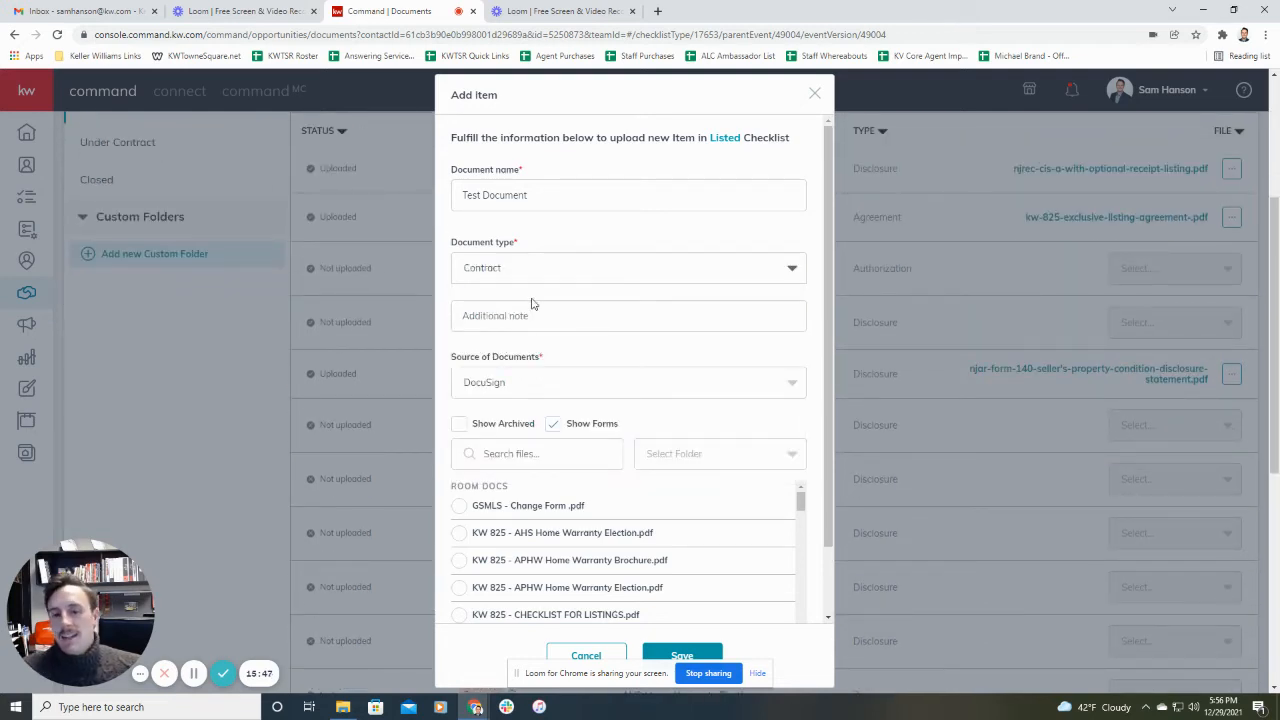
Step: Choose My Computer (Manual) as the source of documents and attach "KW 825 - Letter of Intent.pdf" from the Desktop
click(541, 383)
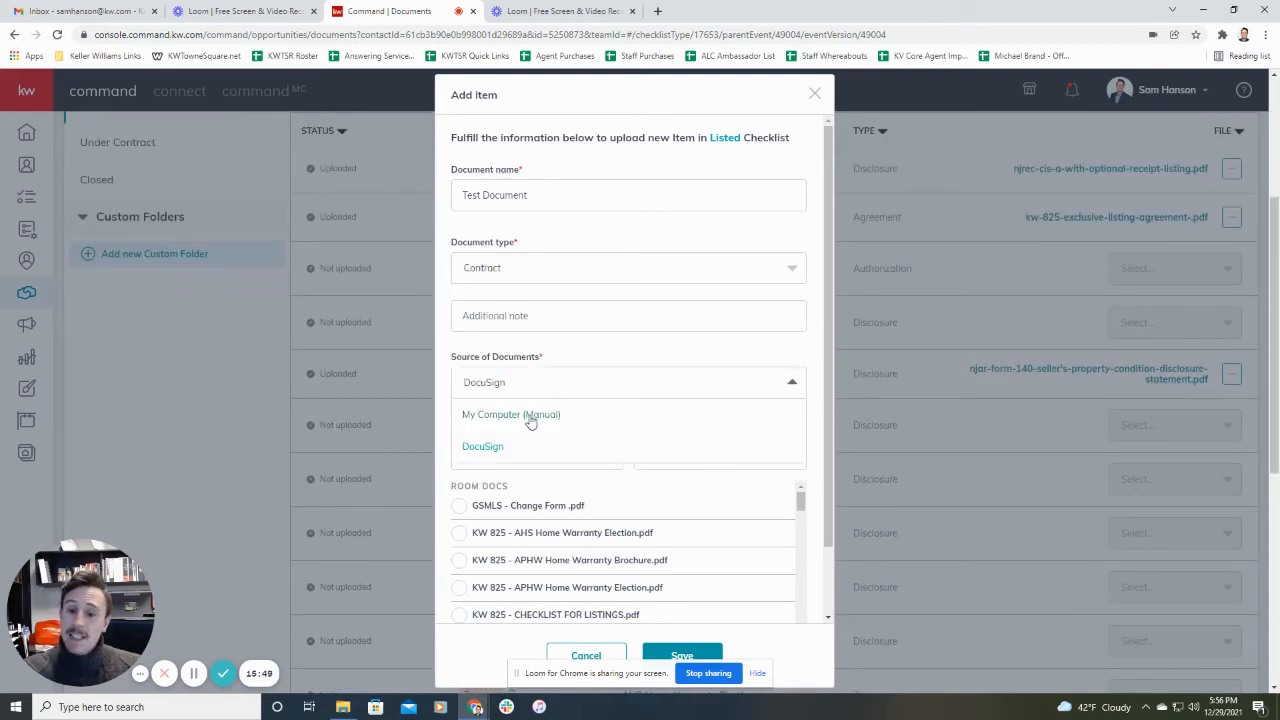
click(530, 418)
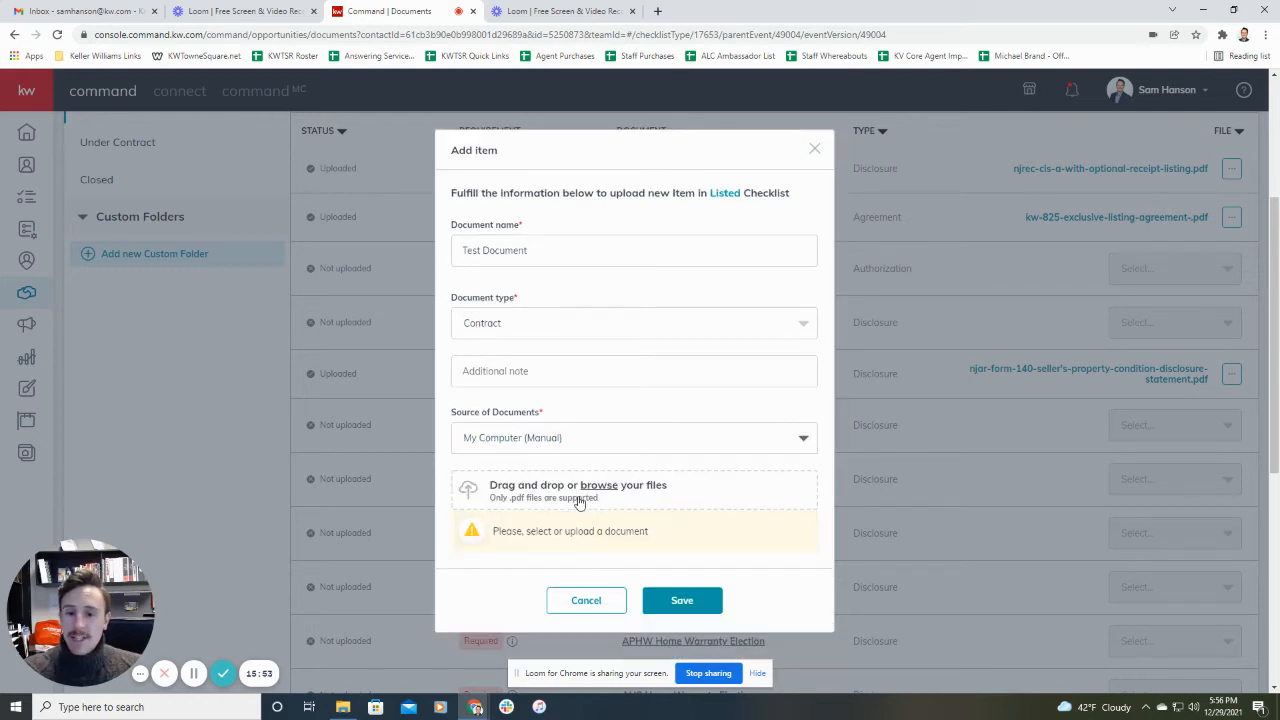
click(607, 487)
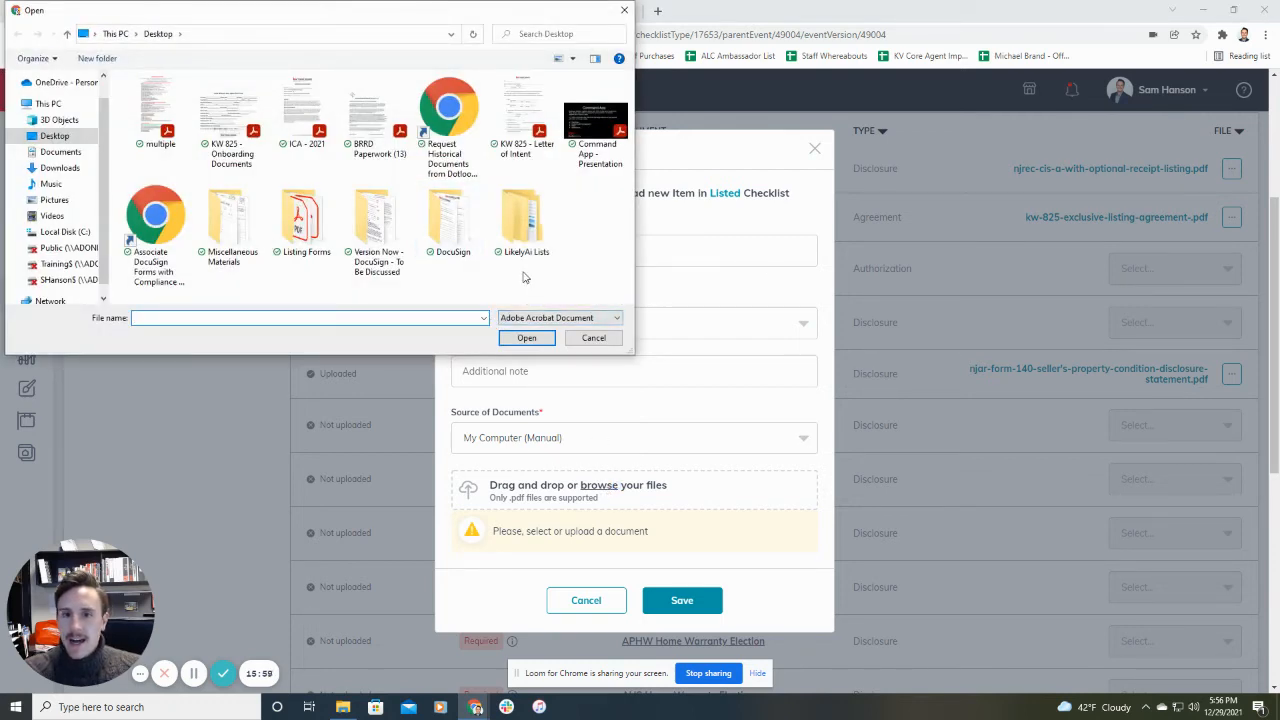
double_click(535, 115)
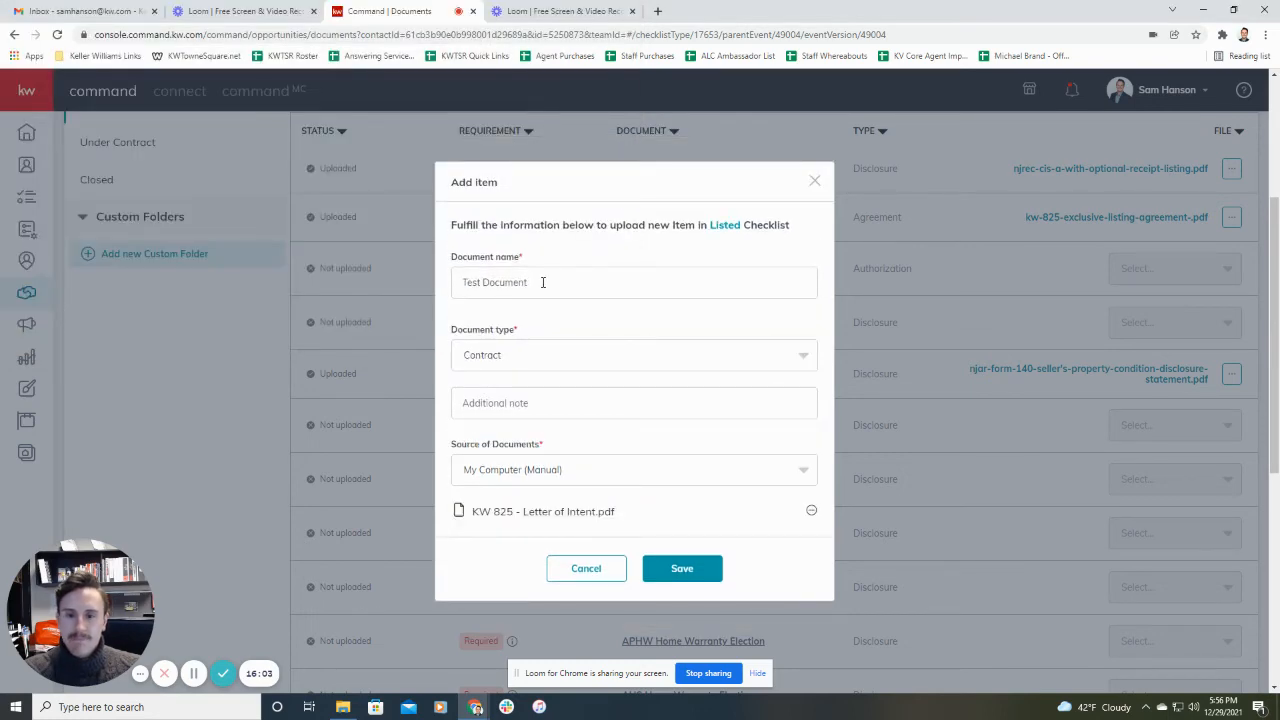
Step: Rename the new item as "Letter of Intent" and save it to the Listed checklist
drag(542, 282, 438, 284)
text(Letter )
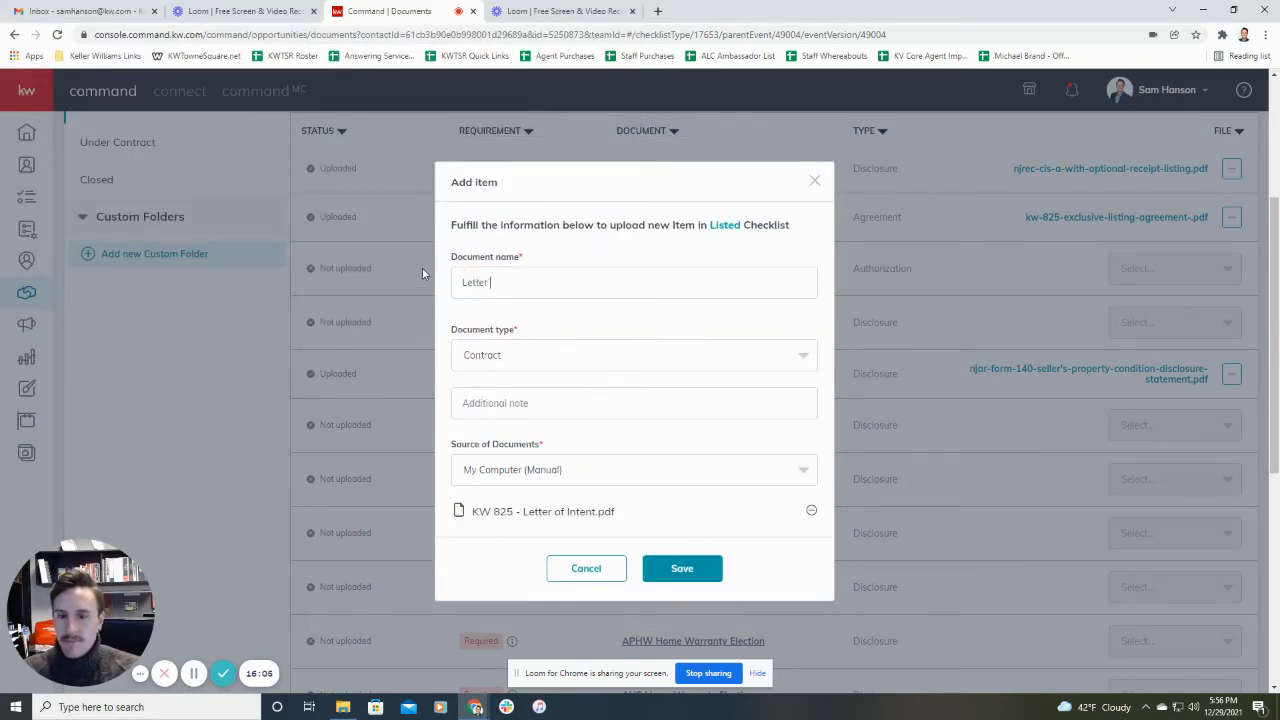
text(of Intent)
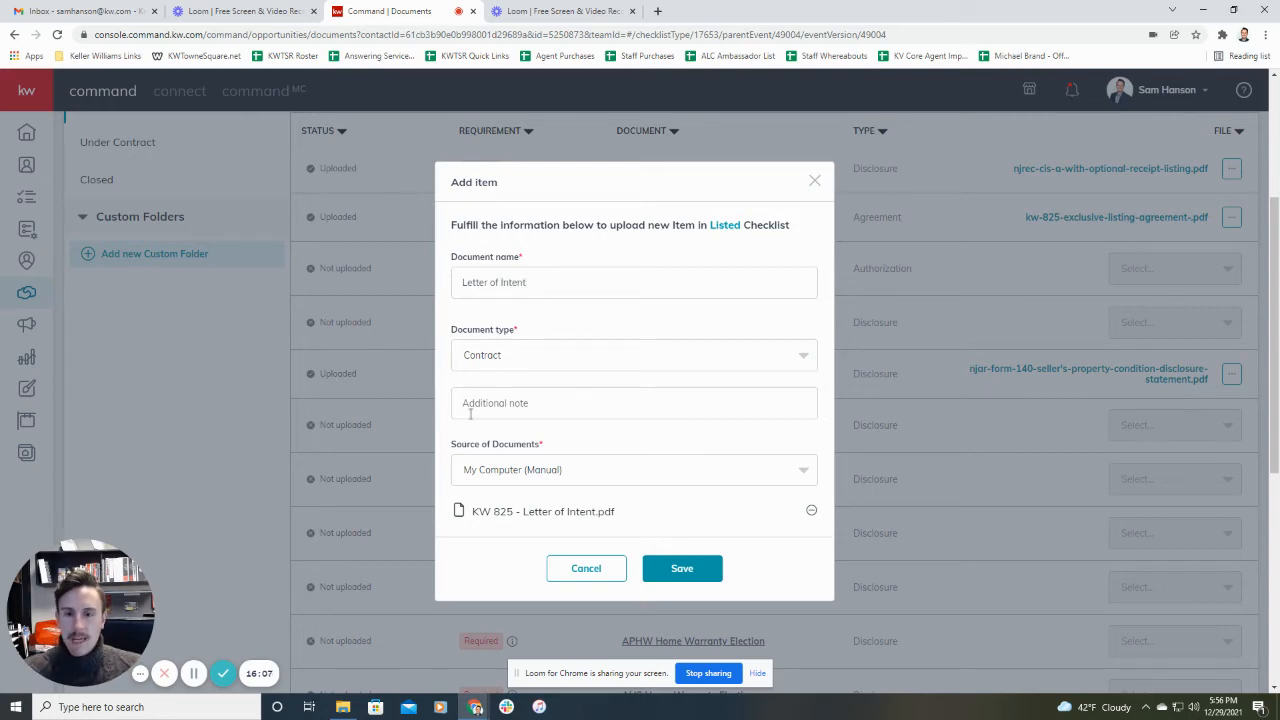
click(682, 578)
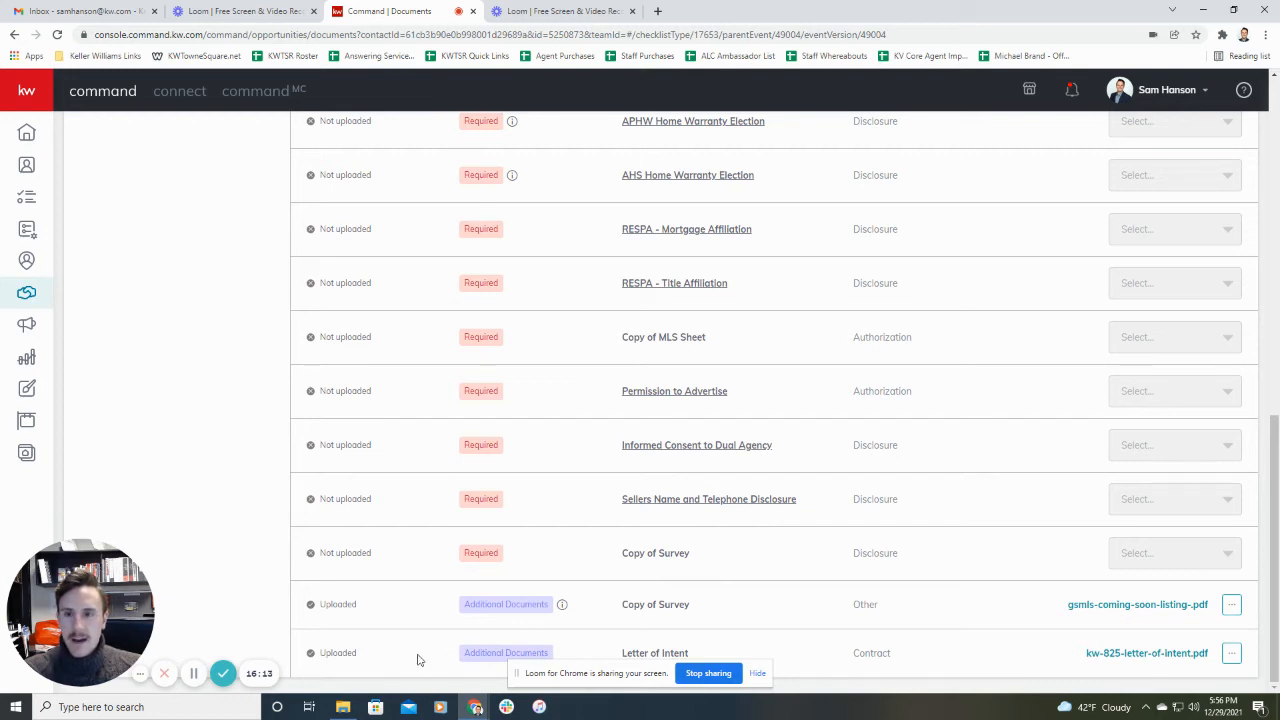
Step: Open the uploaded Letter of Intent file, look through its pages, and close the preview
click(1165, 658)
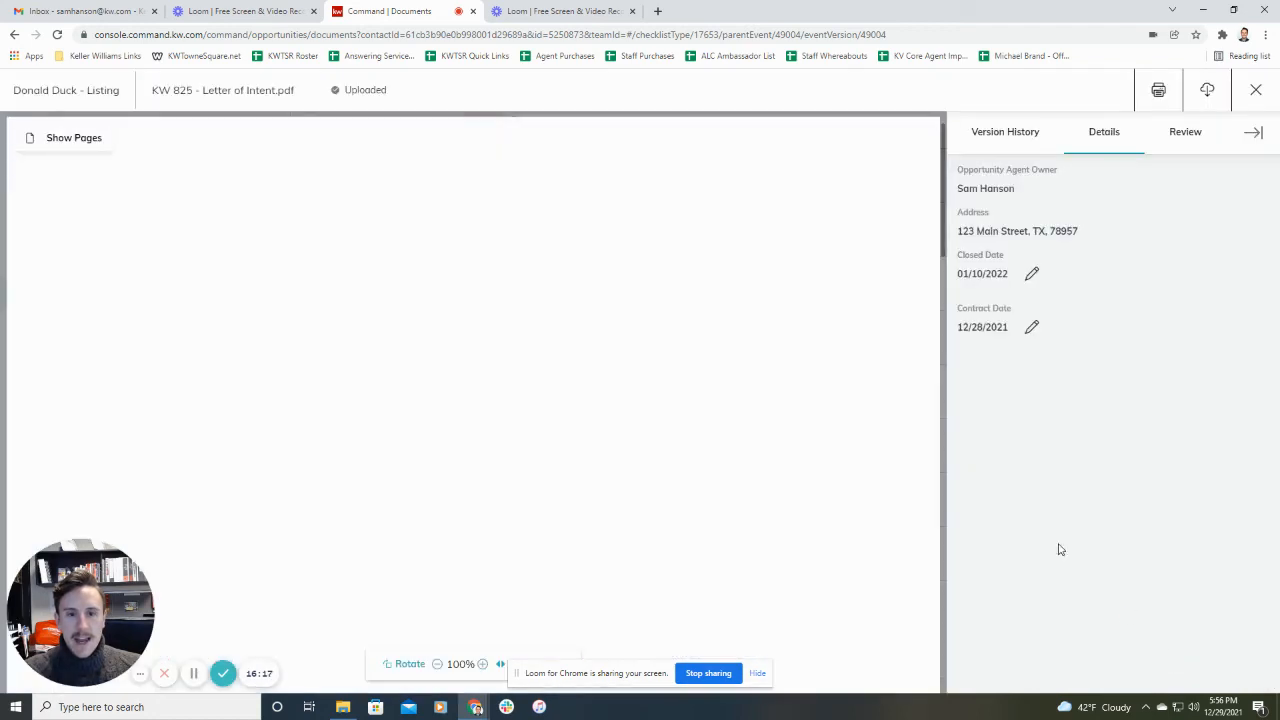
scroll(736, 410, down, 8)
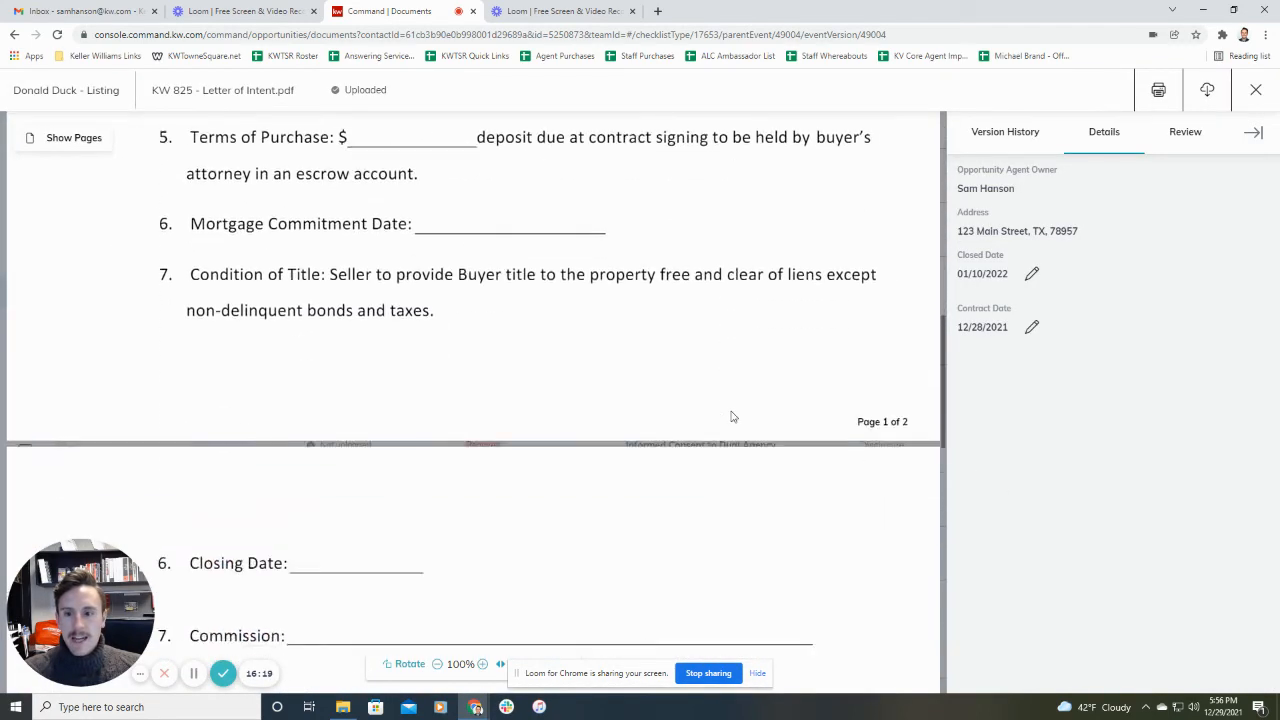
scroll(734, 414, up, 2)
scroll(734, 414, down, 8)
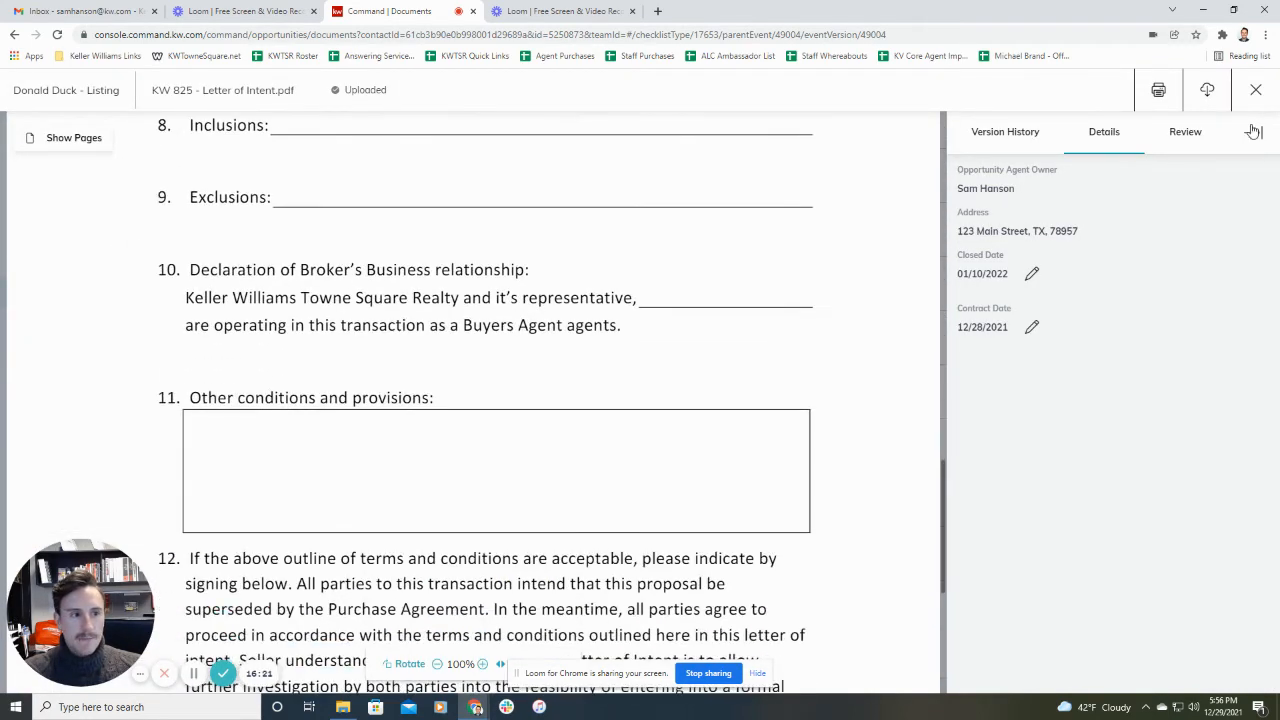
click(1256, 94)
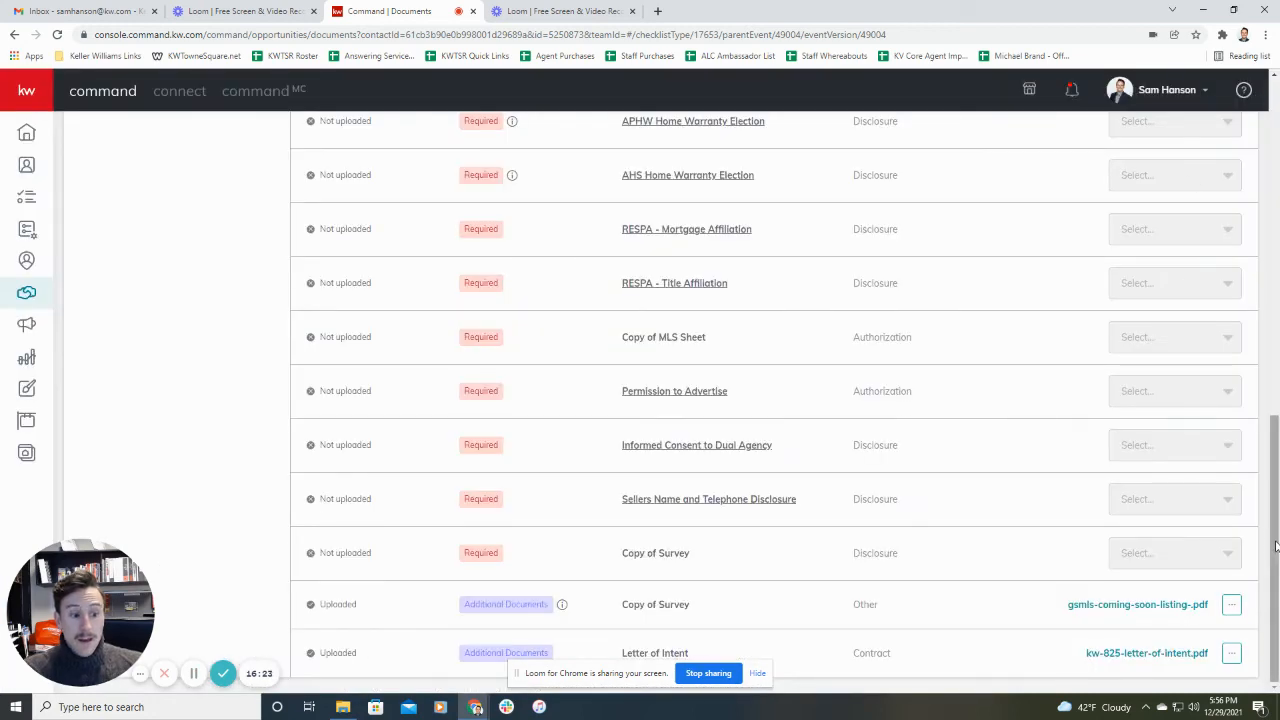
Step: Submit the Listed checklist to the MC for review and confirm the submission
drag(1275, 545, 1275, 205)
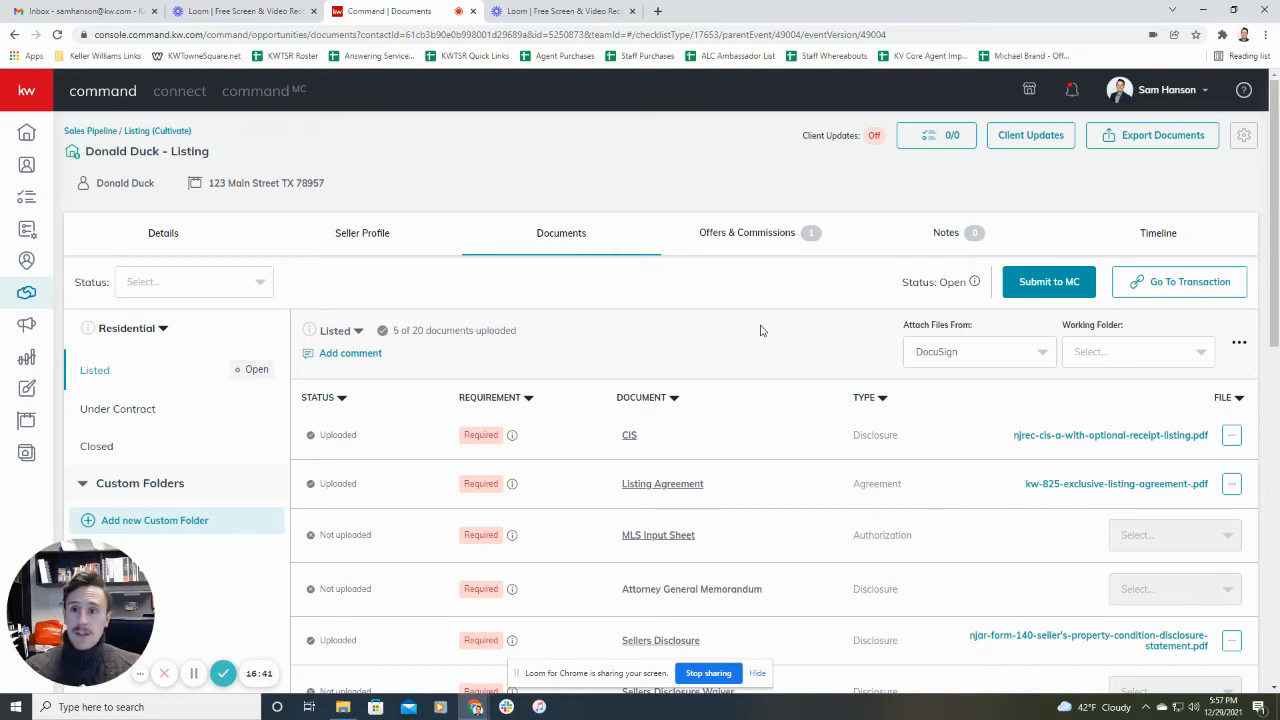
click(1064, 284)
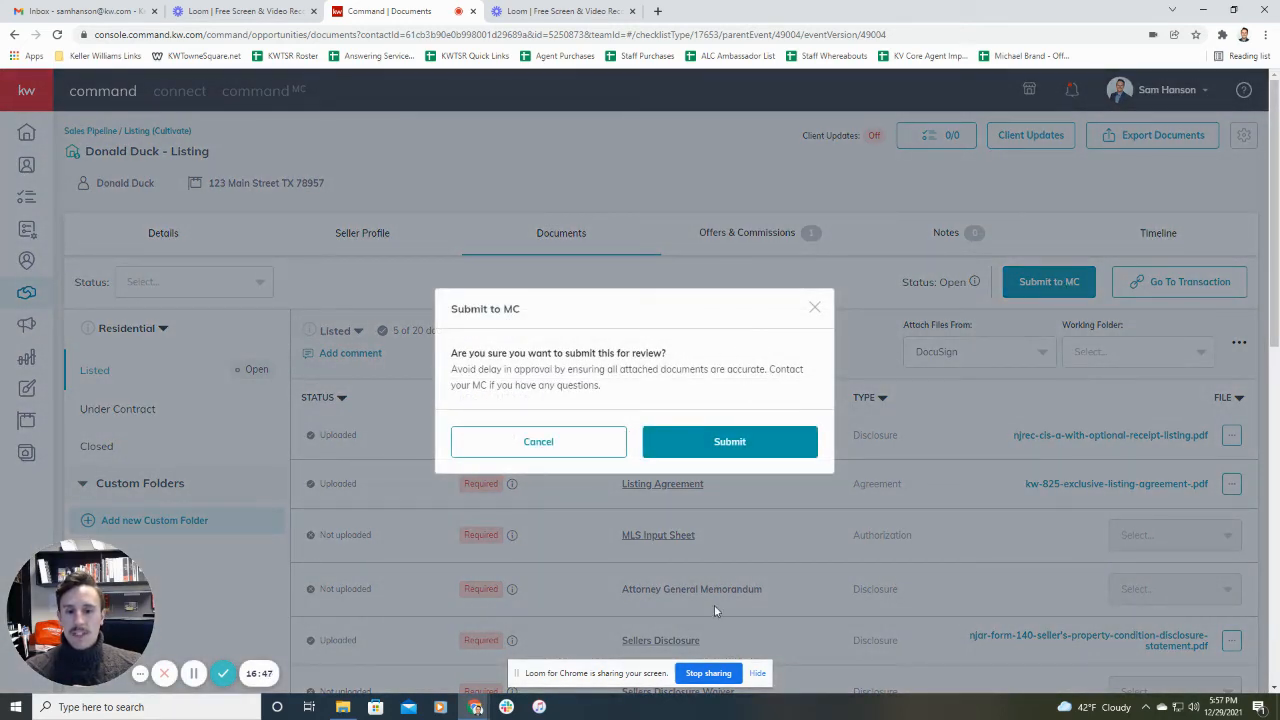
click(748, 449)
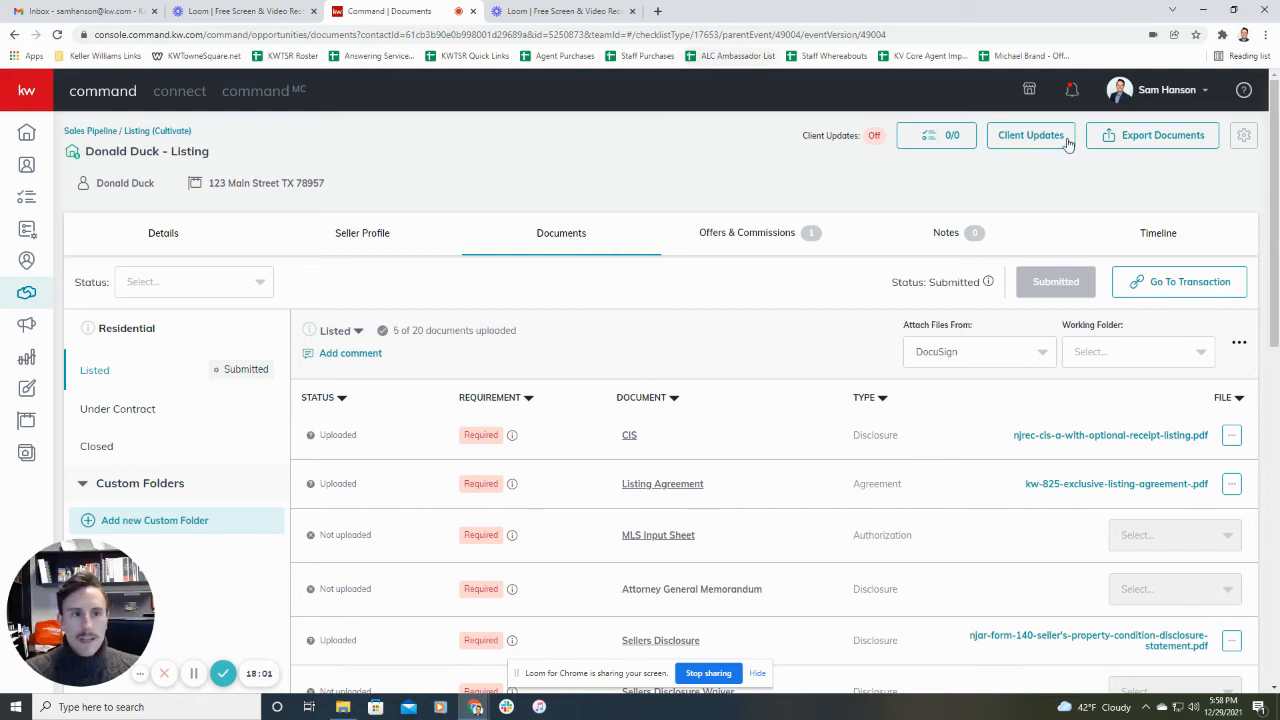
Step: Open a new incognito browser window and move it off the current screen
mouse_move(476, 705)
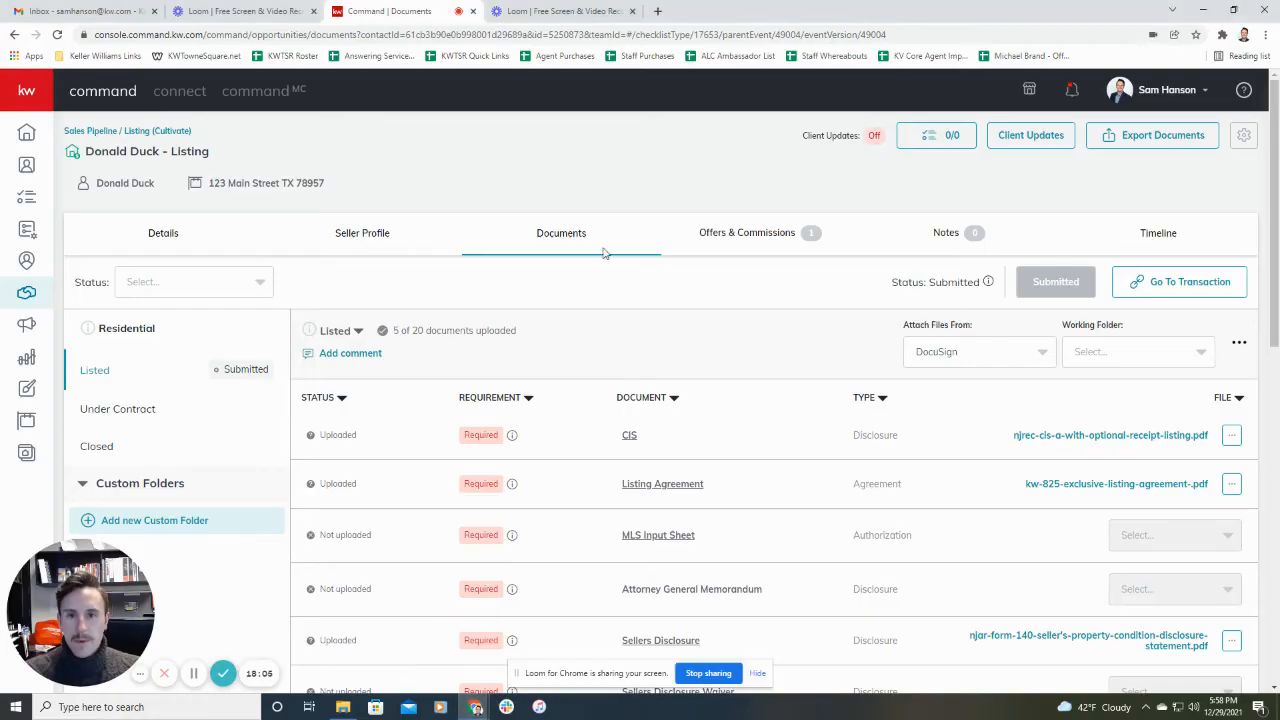
click(1265, 34)
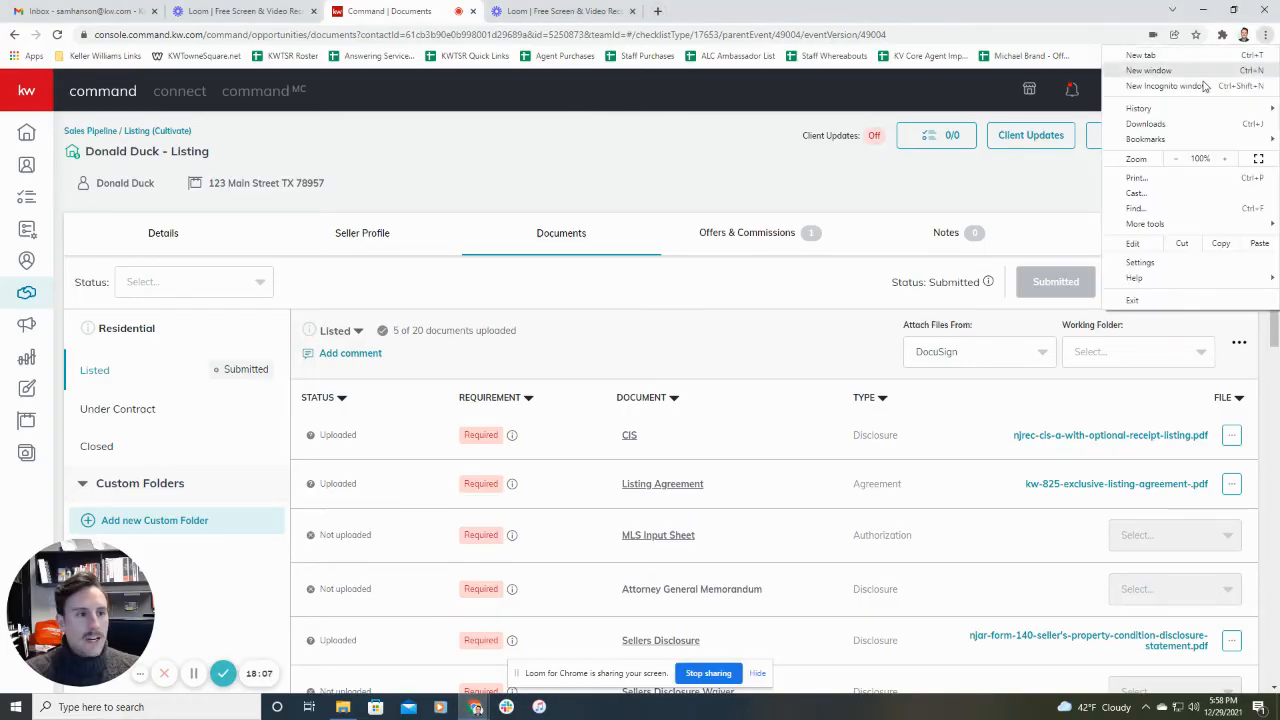
click(1205, 87)
drag(773, 11, 0, 12)
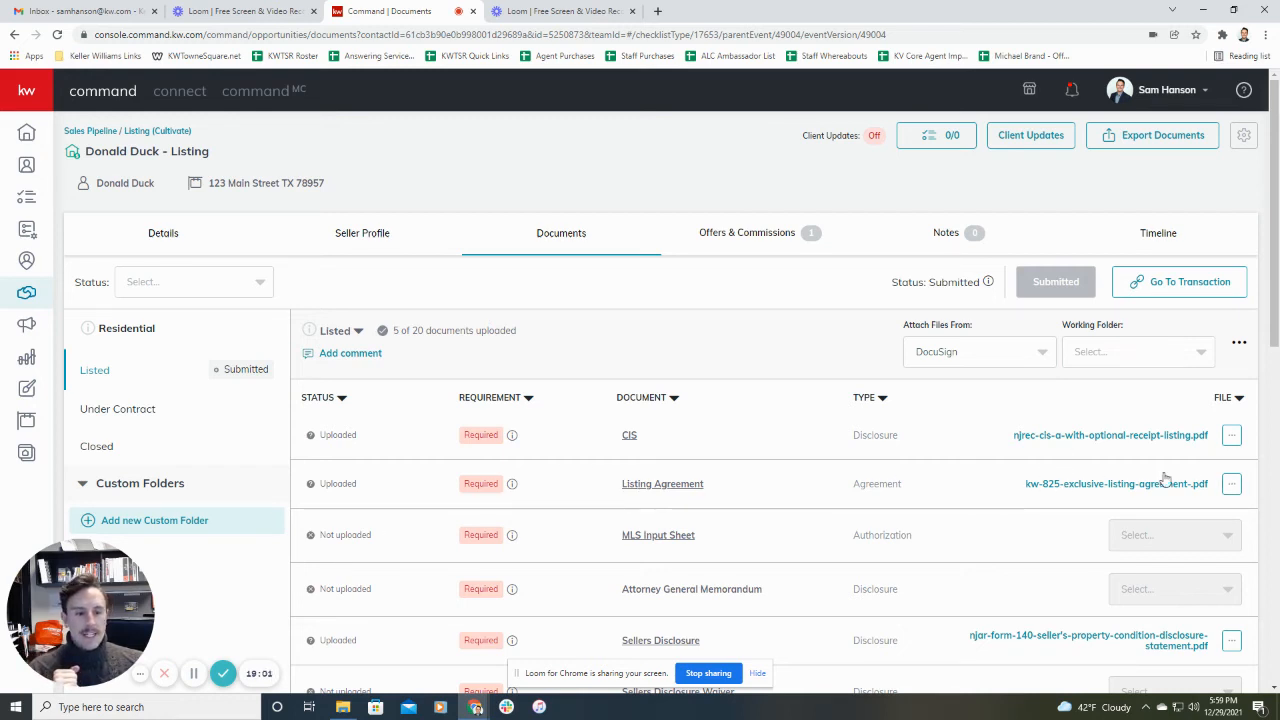
Step: Review the update form and its document source options for the Listing Agreement file, leaving without updating it
click(1234, 487)
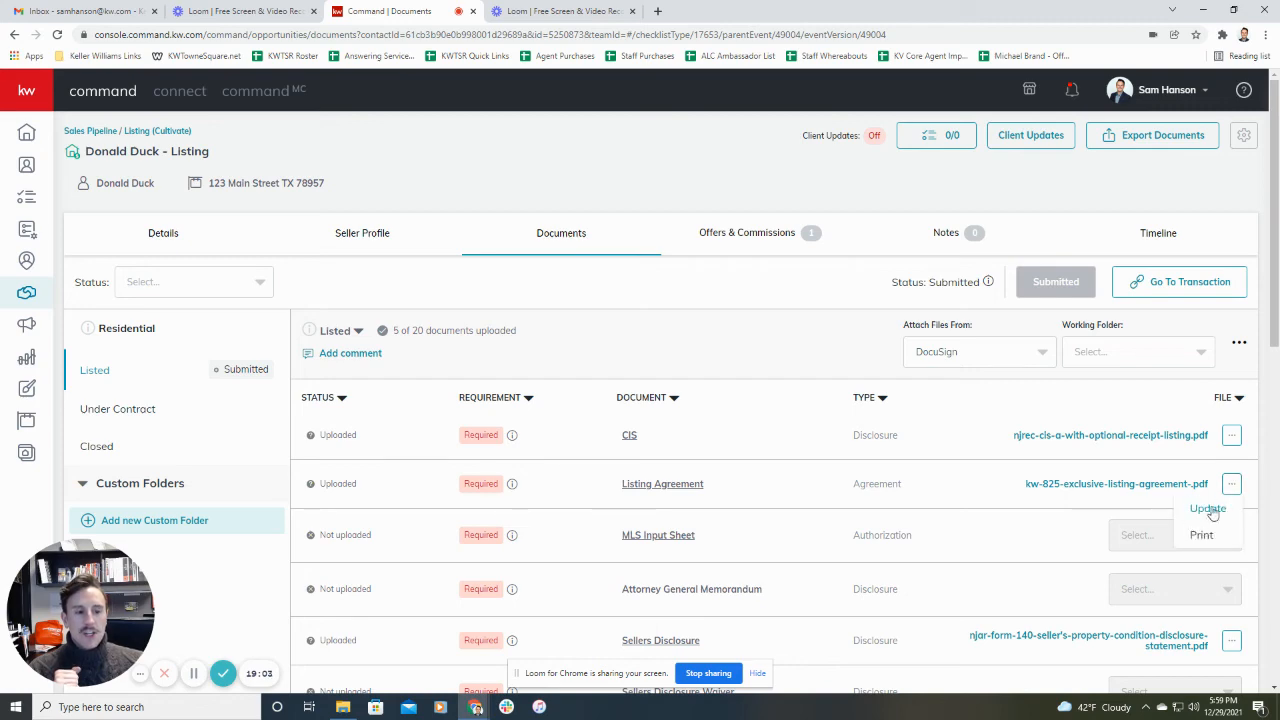
click(1208, 509)
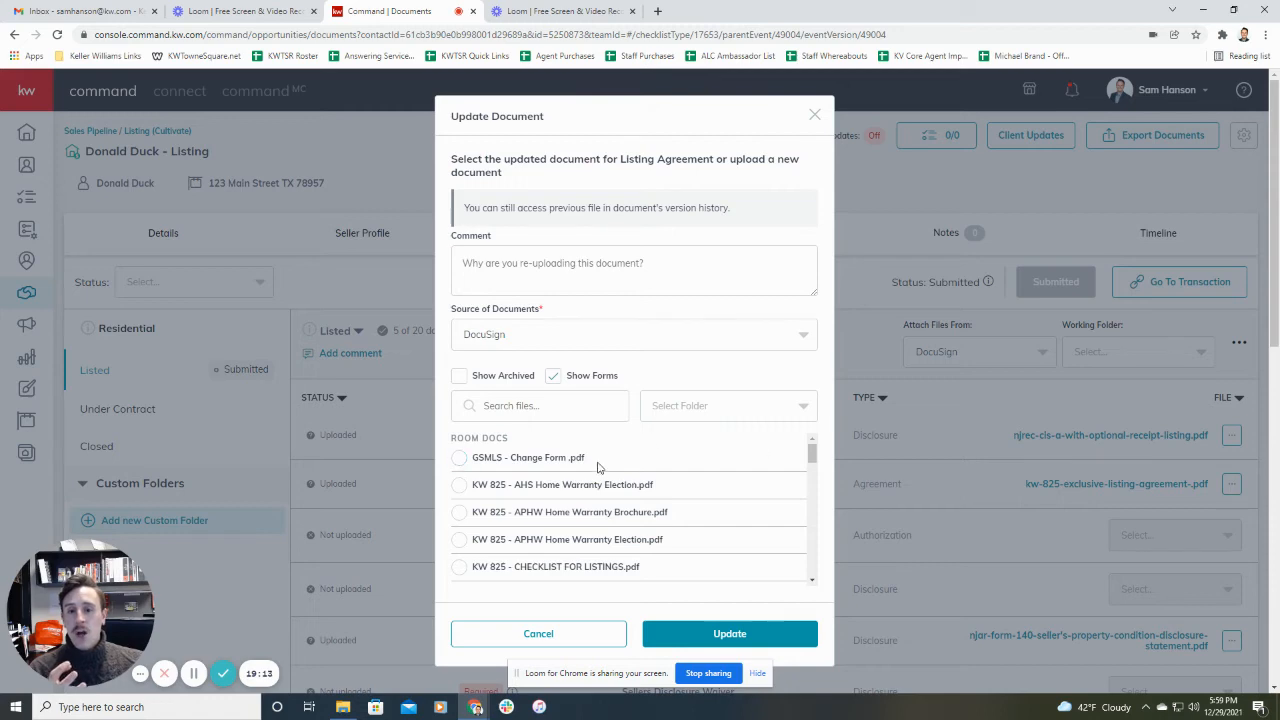
click(548, 340)
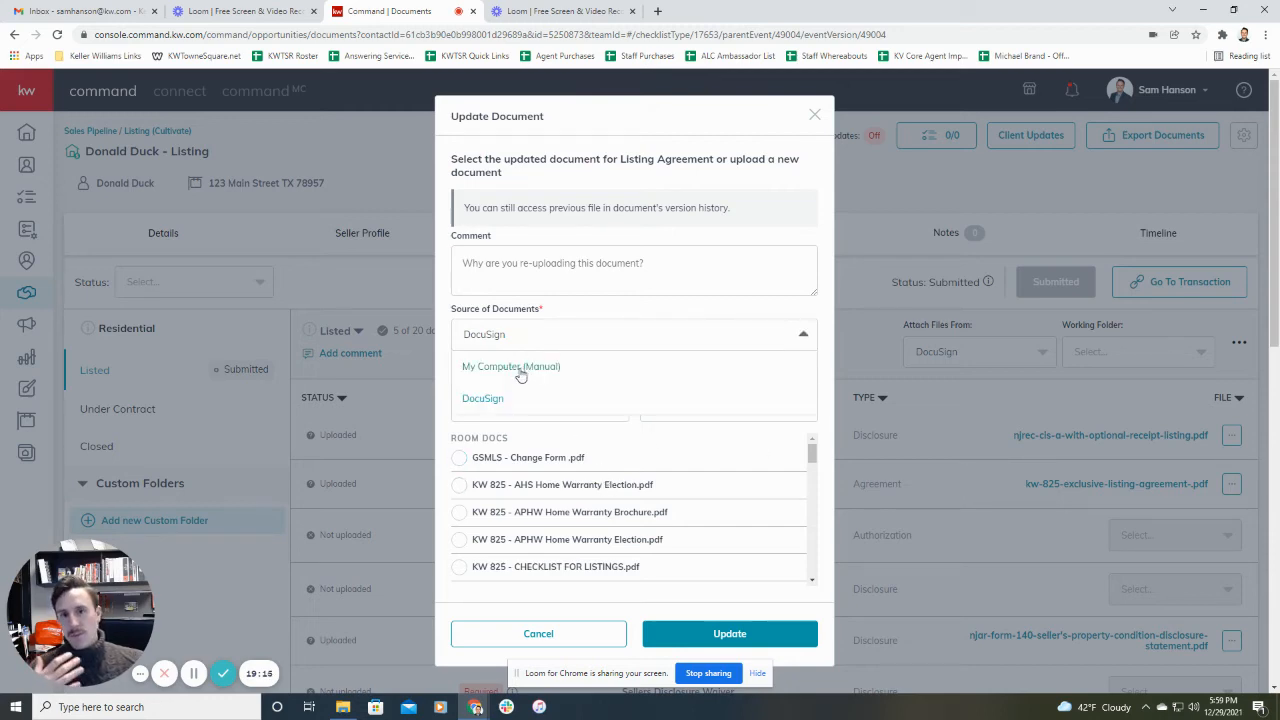
click(517, 630)
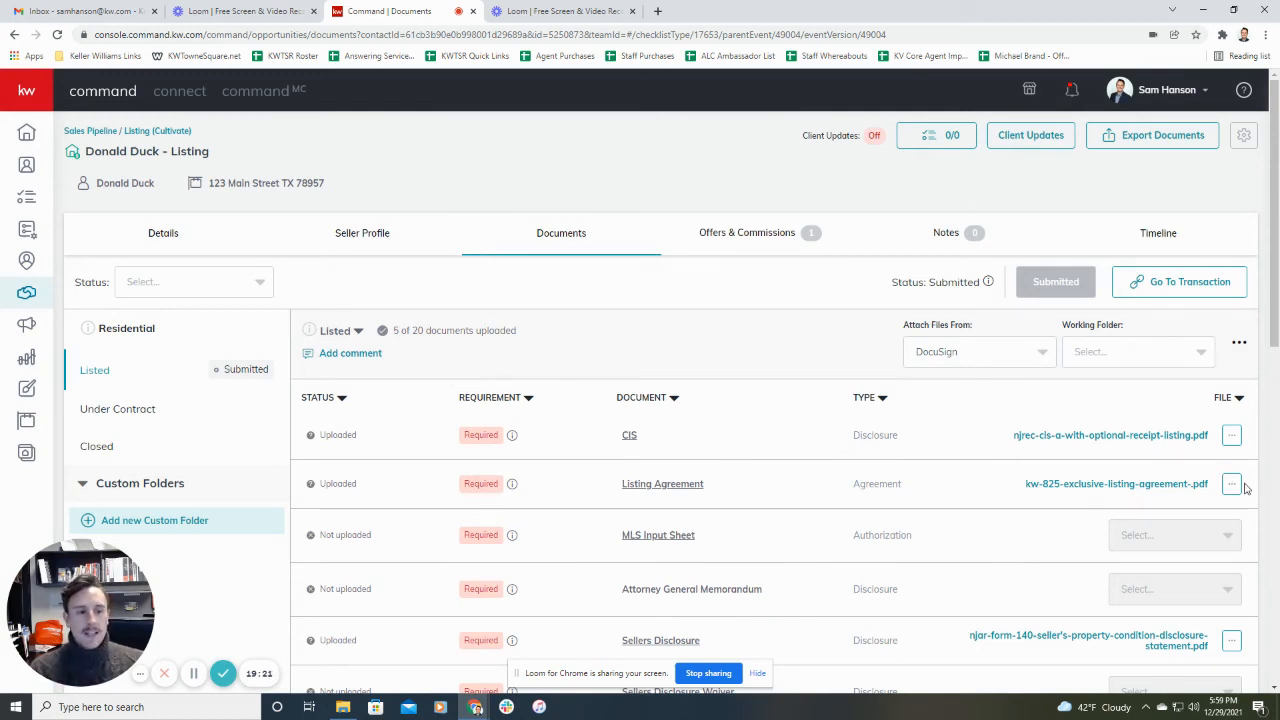
click(1230, 486)
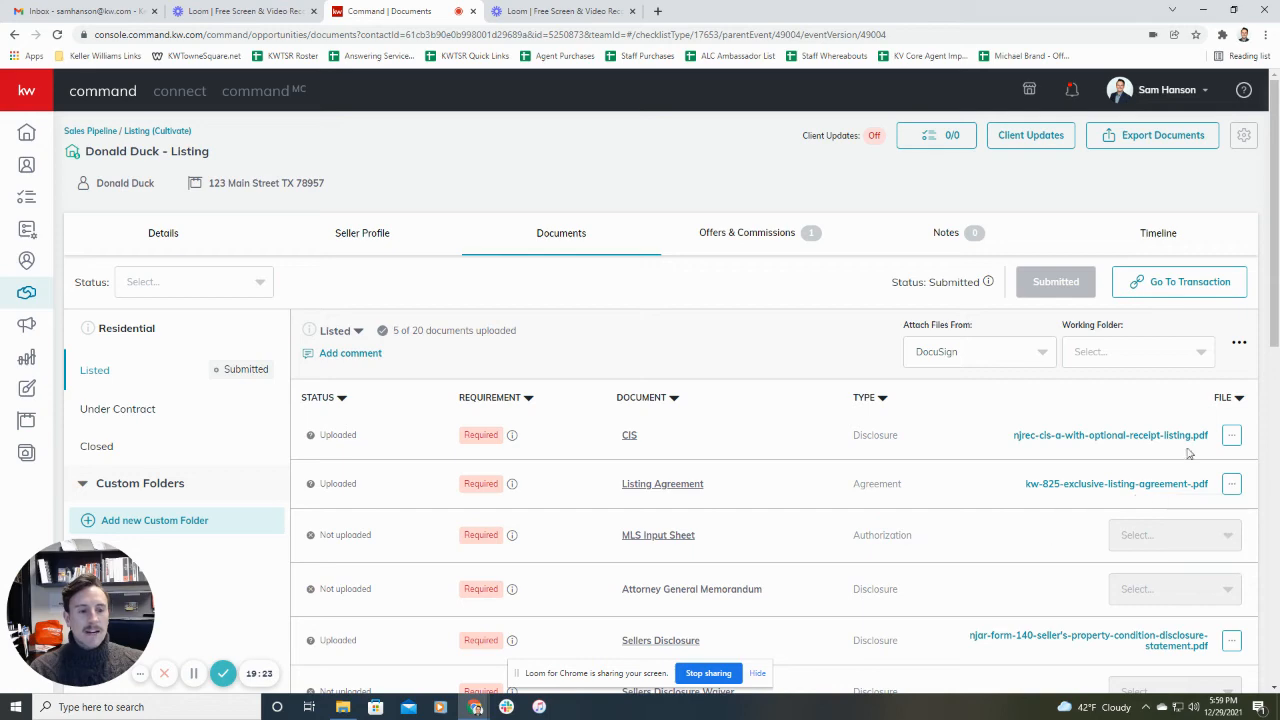
Step: Update the CIS item's file with "KW 825 - AHS Home Warranty Election.pdf" from DocuSign
click(1232, 437)
click(1194, 456)
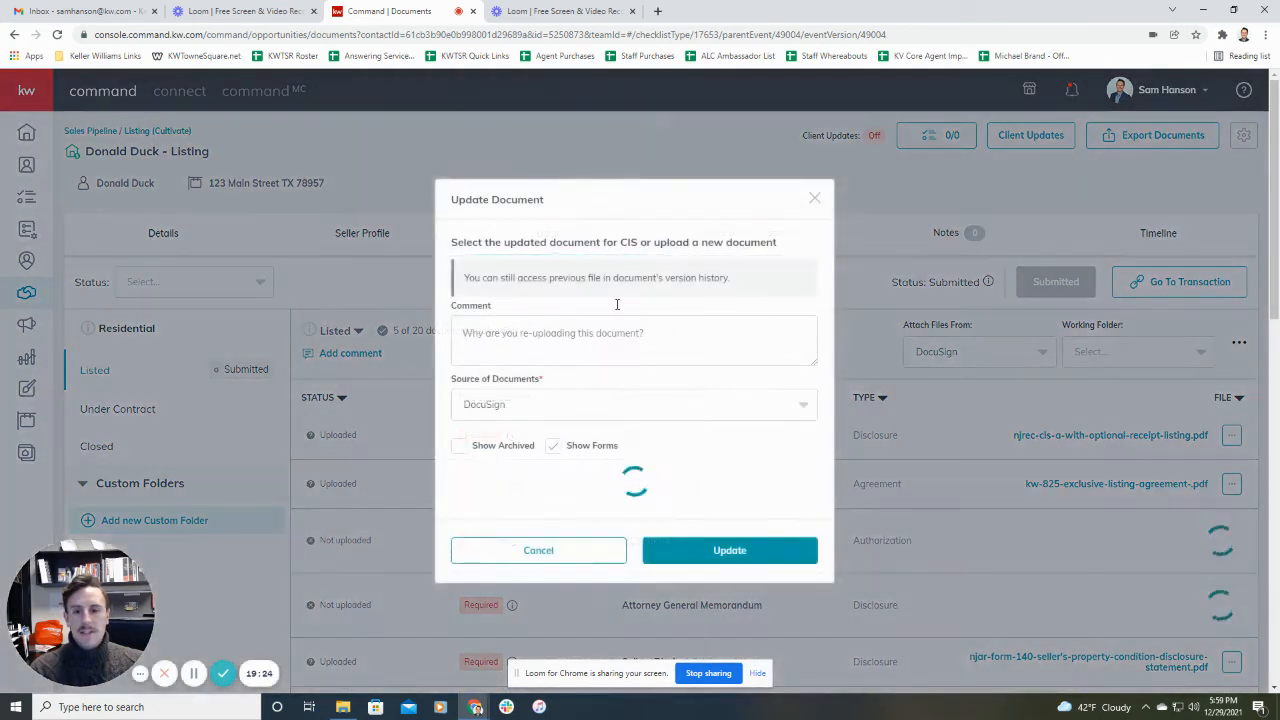
click(459, 479)
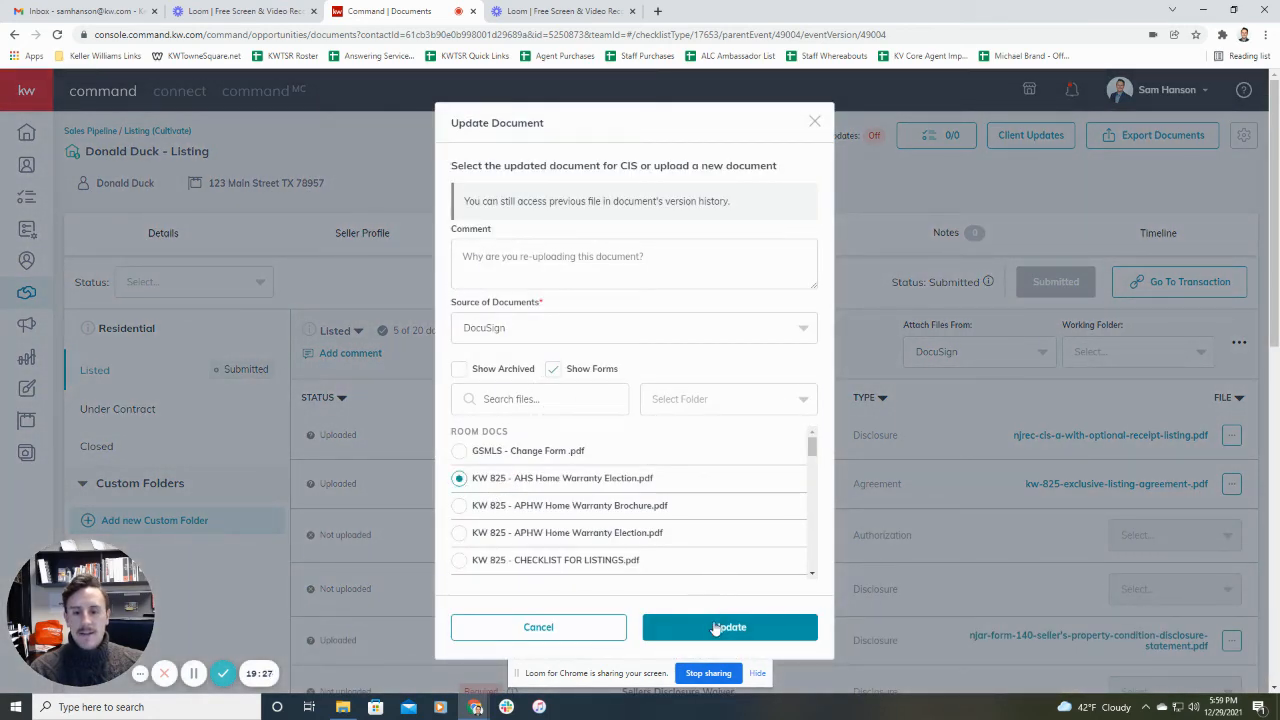
click(716, 628)
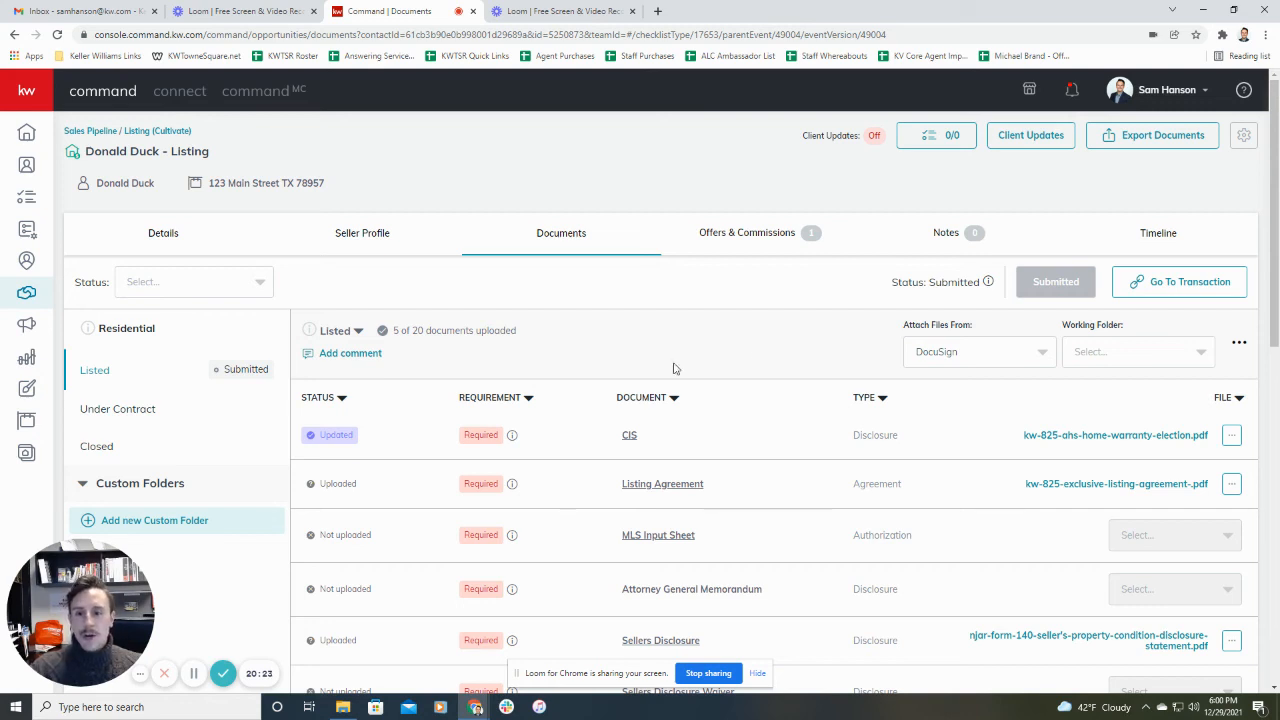
click(349, 359)
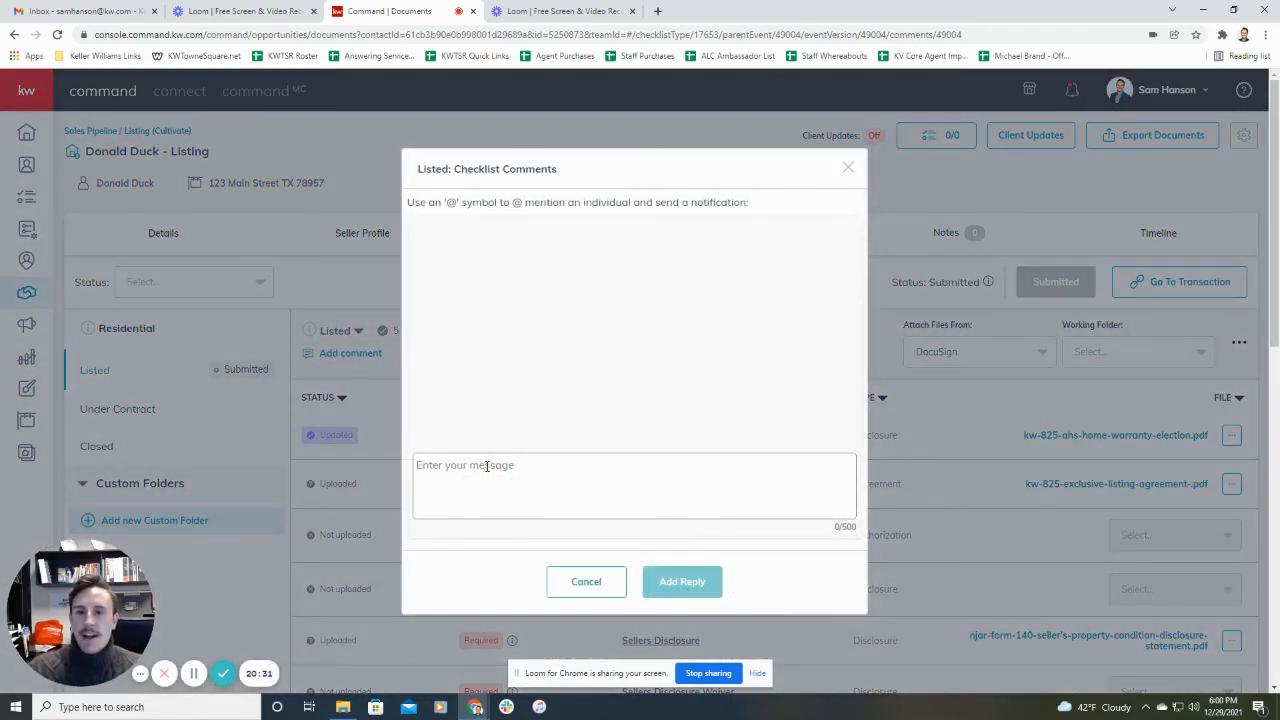
text(Hey )
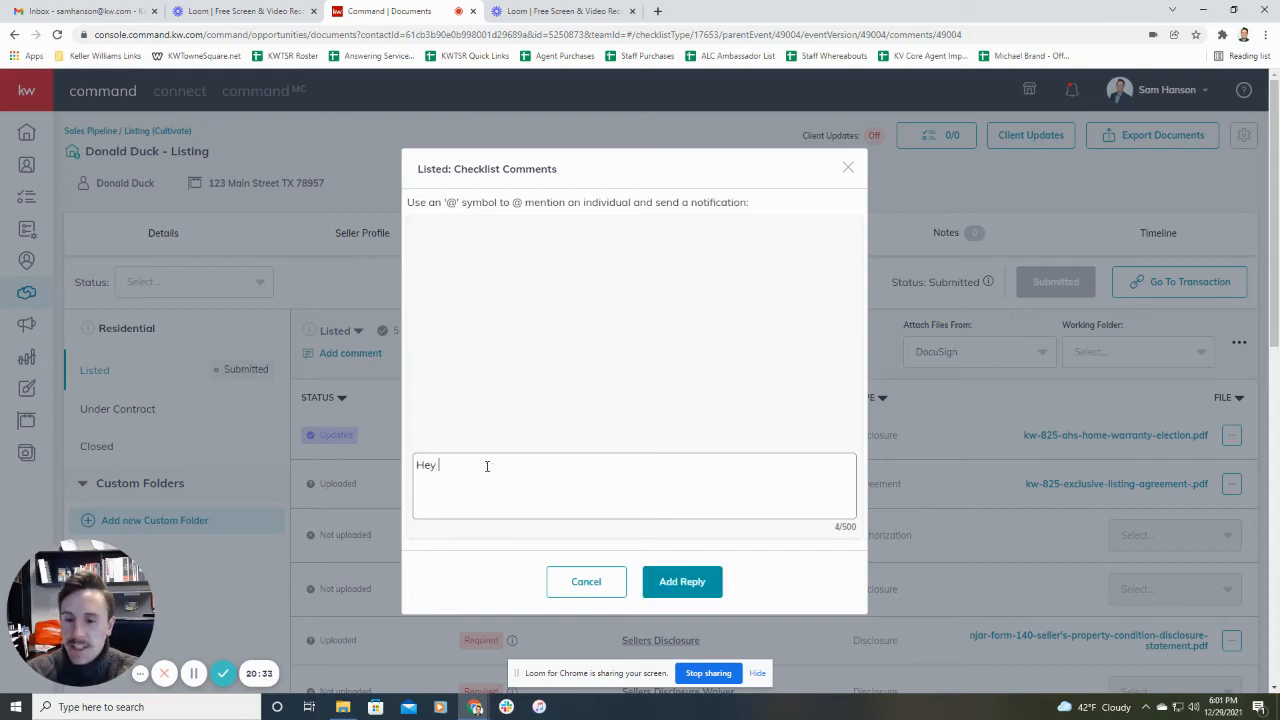
text(@sam)
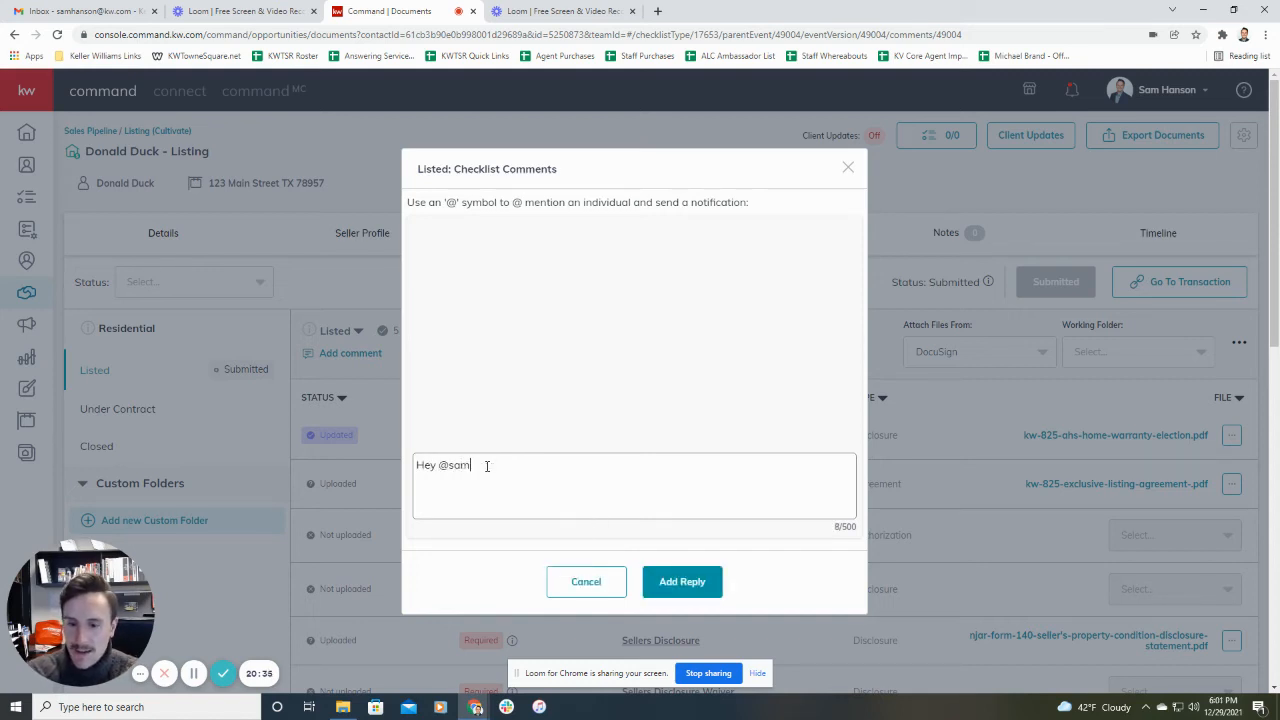
key(BackSpace)
key(BackSpace)
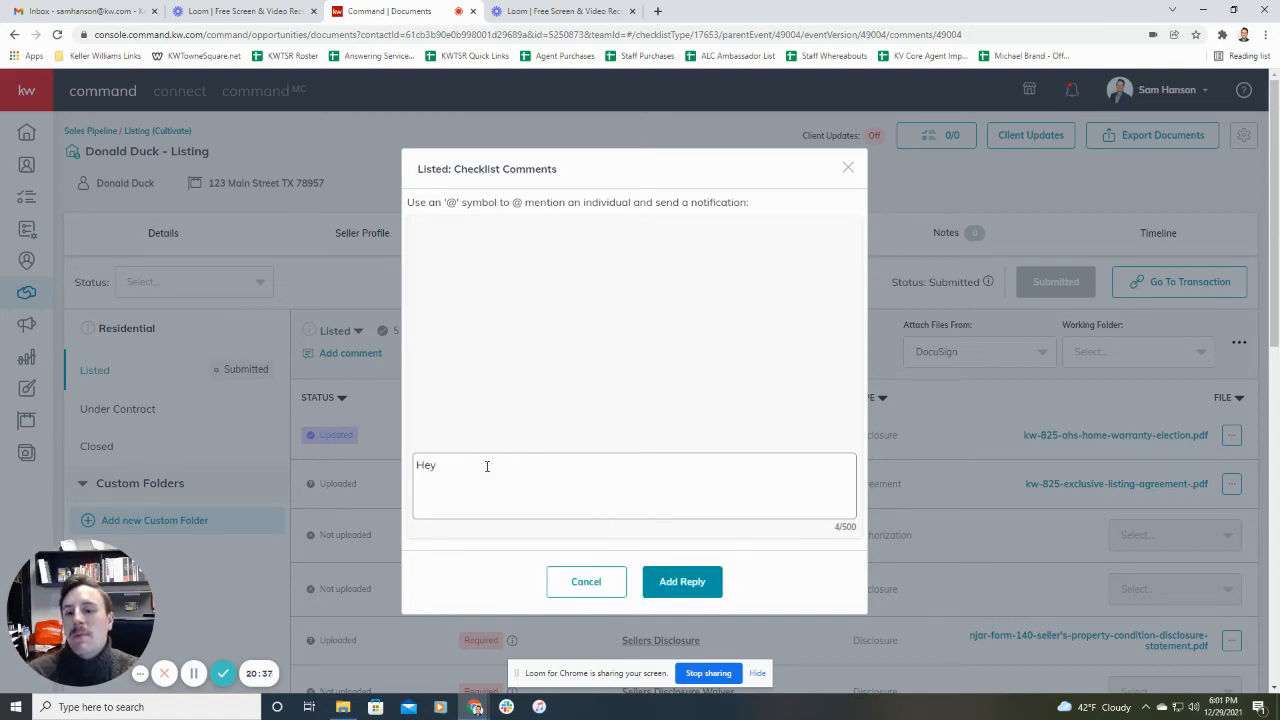
text(@sally)
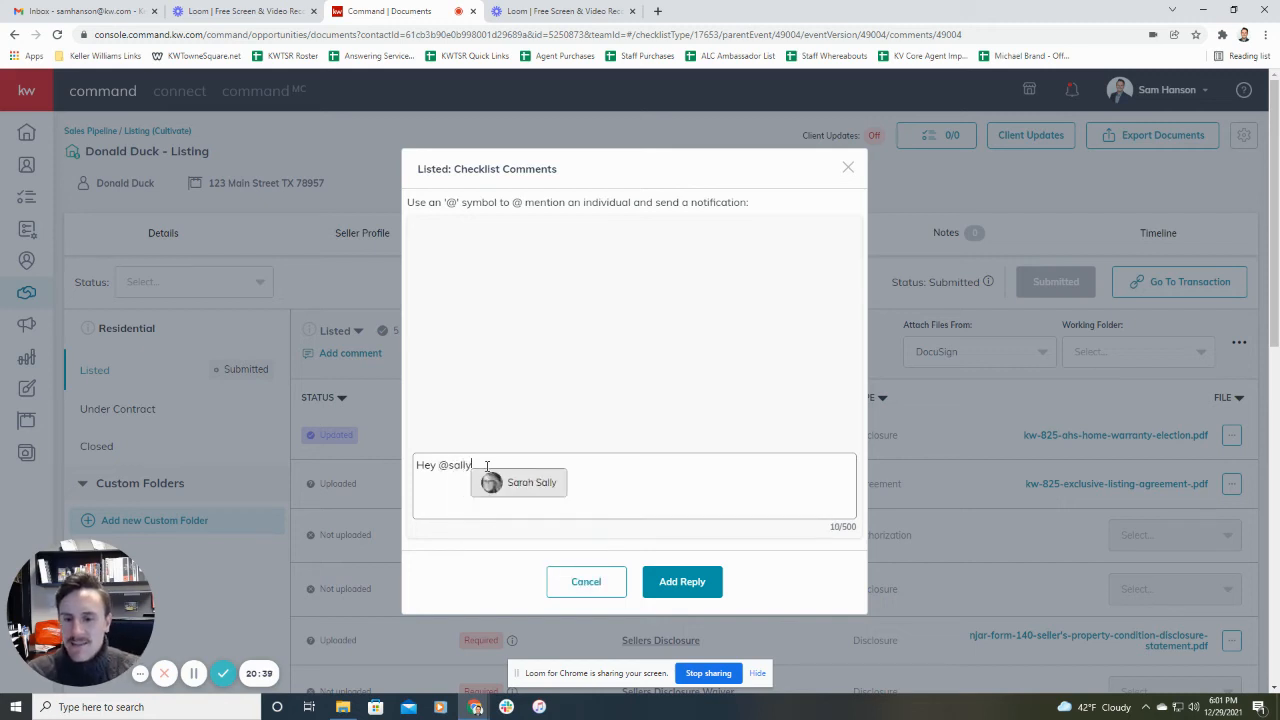
click(519, 482)
text(- n)
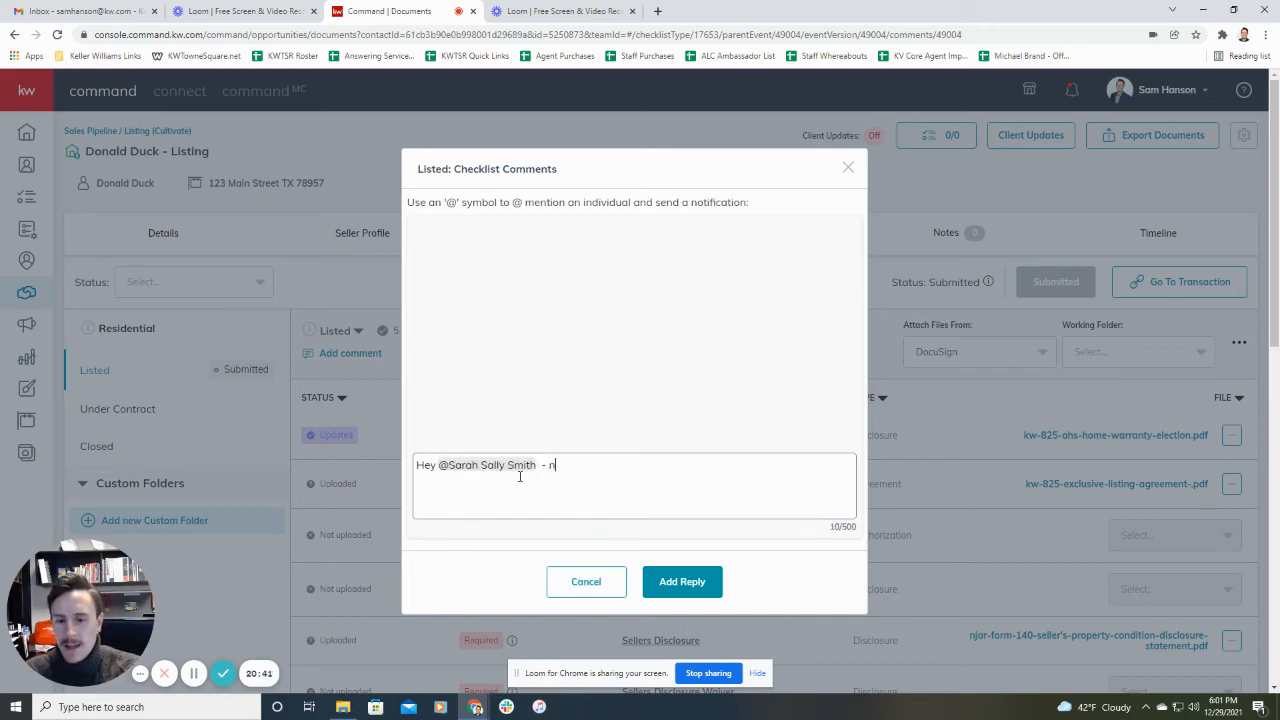
text(eed your sign)
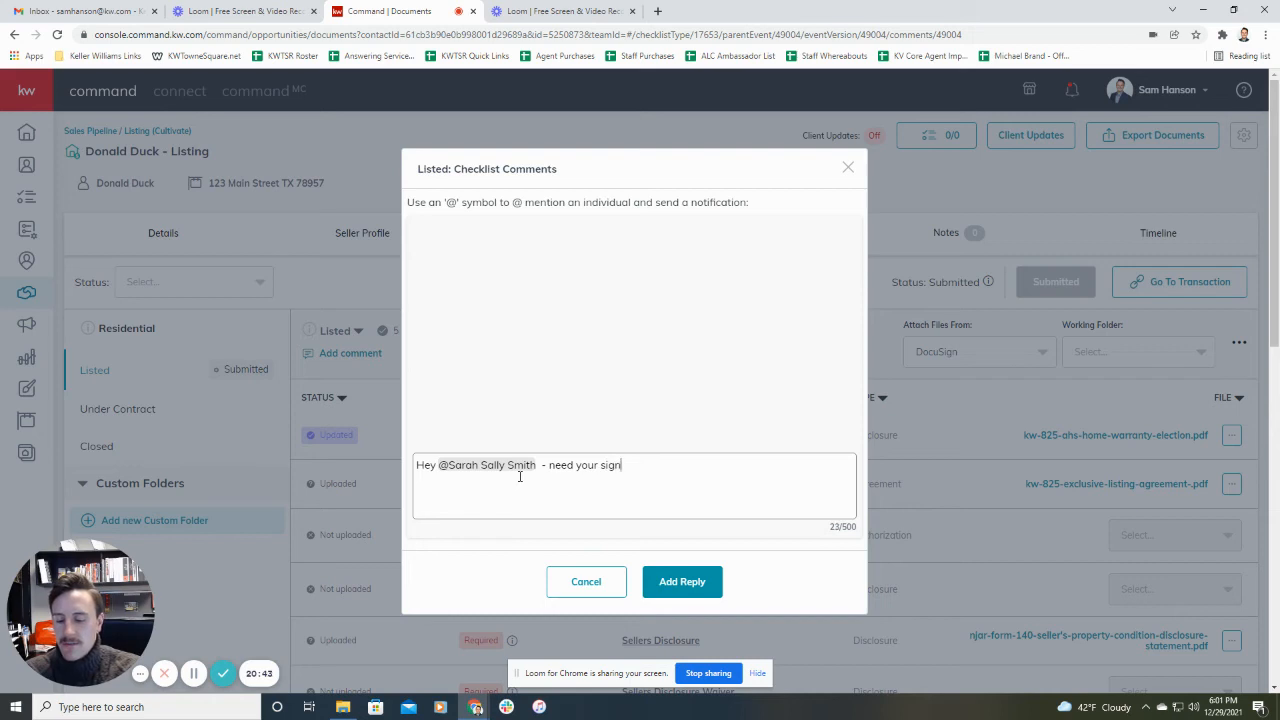
text(ature.)
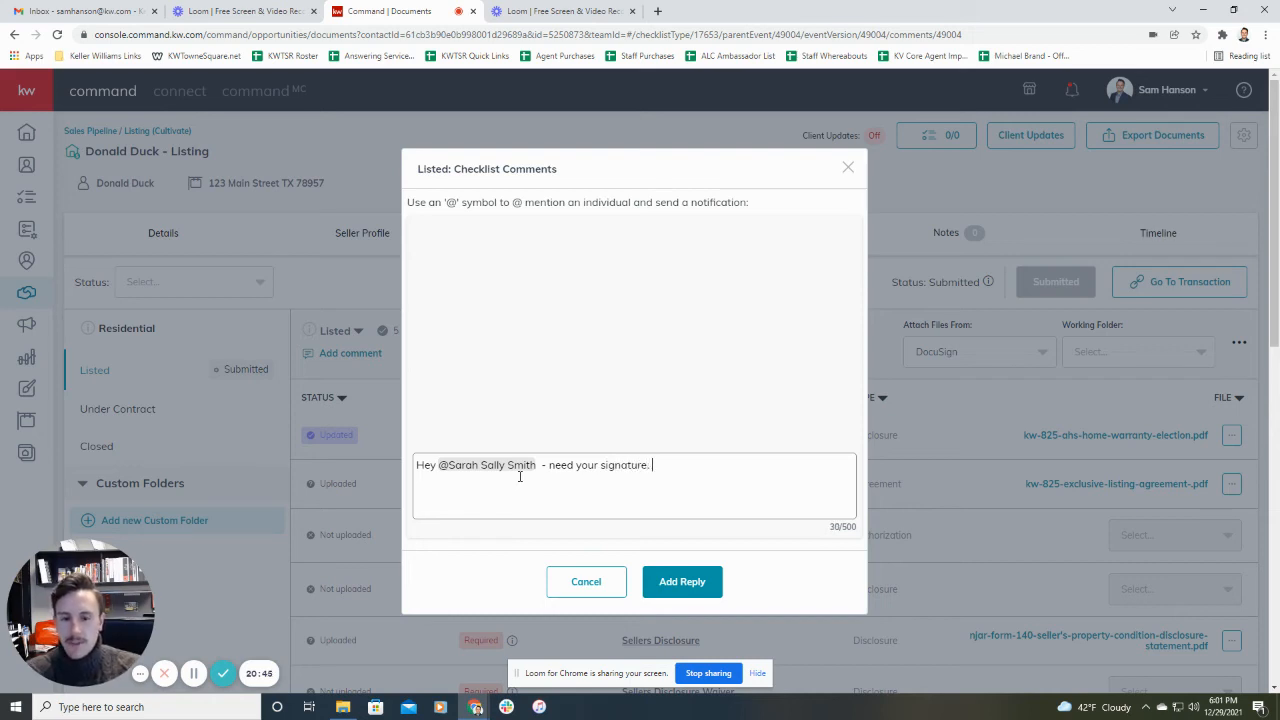
click(680, 582)
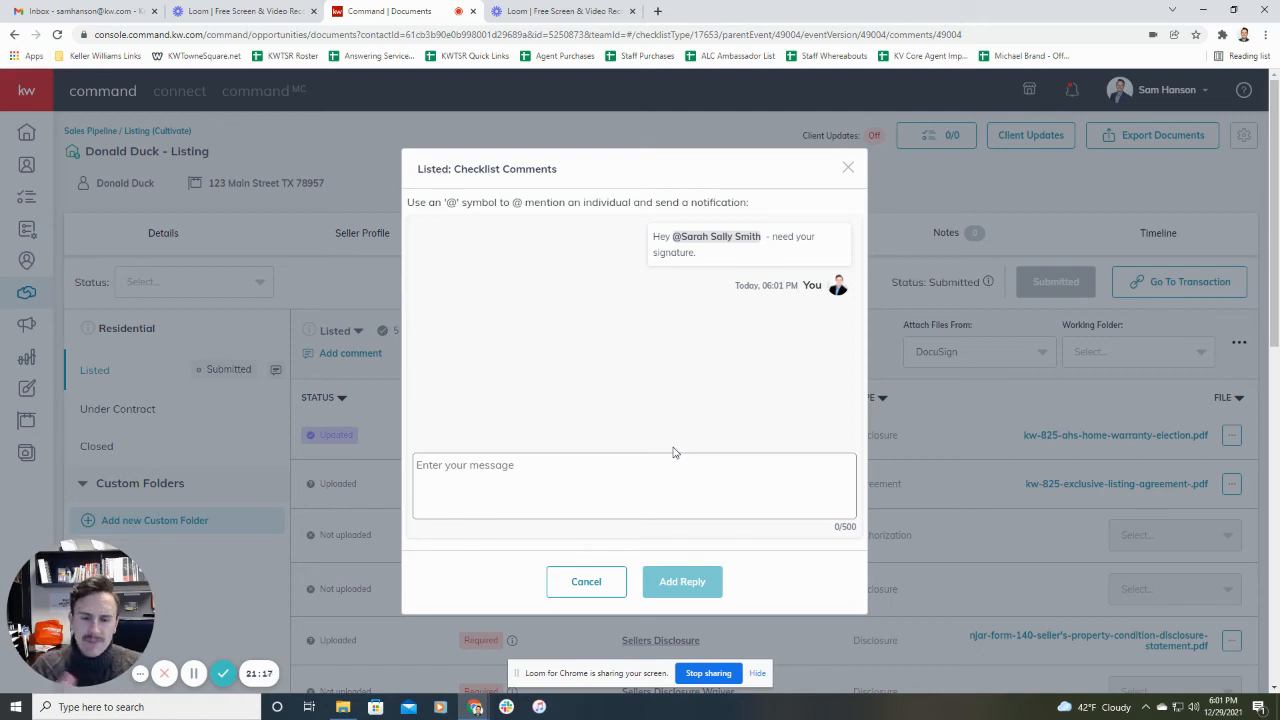
click(848, 168)
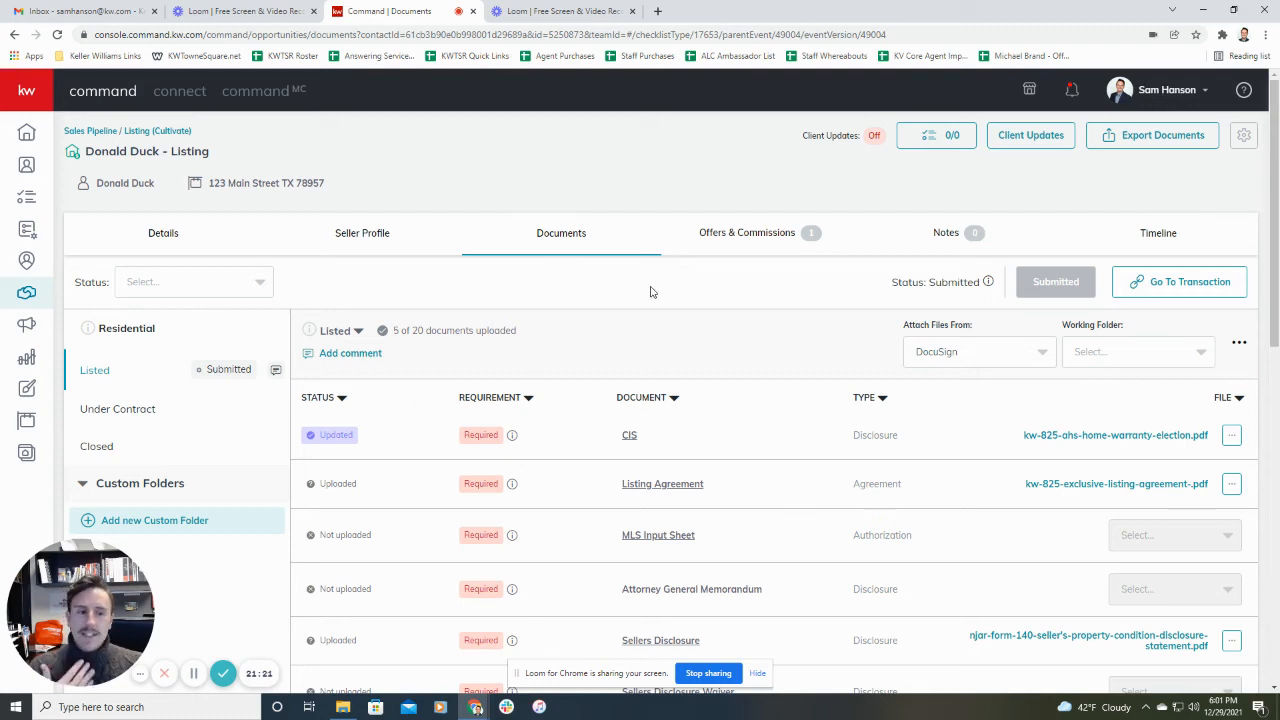